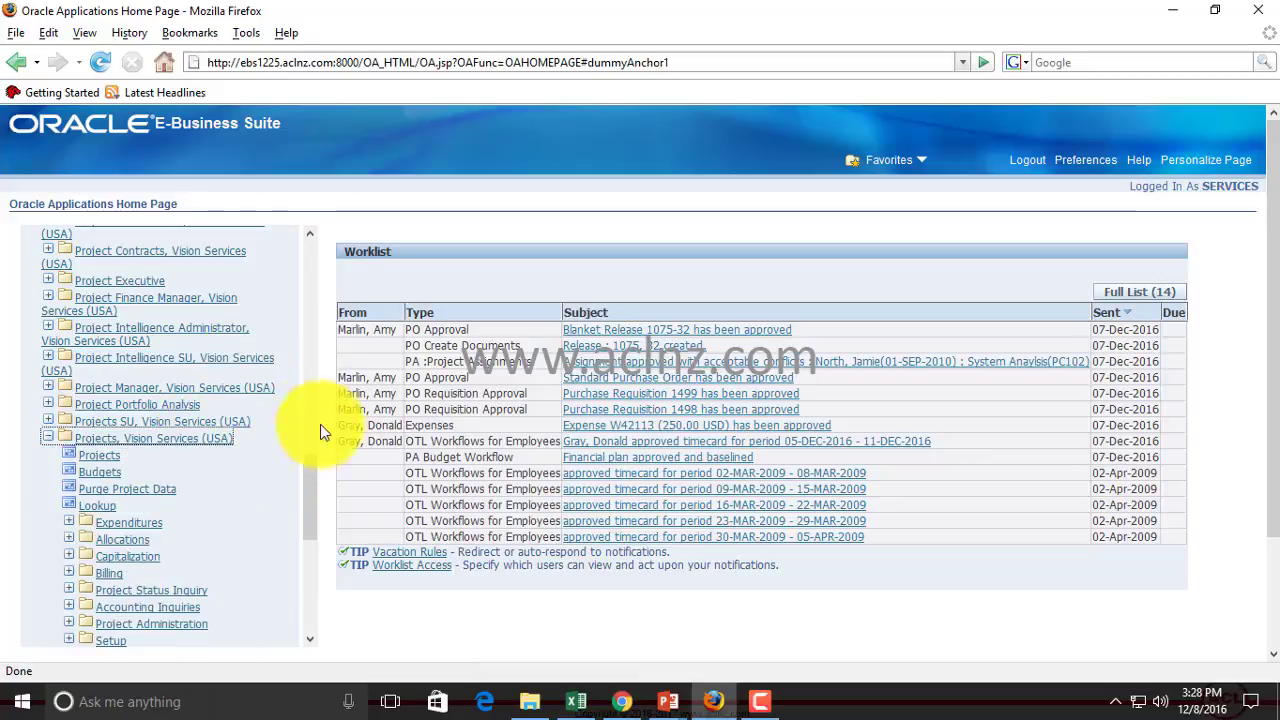
- Start a new single request from the Projects, Vision Services (USA) responsibility, with the Oracle Applications window maximized
{"action": "scroll", "coordinate": [278, 415], "scroll_direction": "down", "scroll_amount": 2}
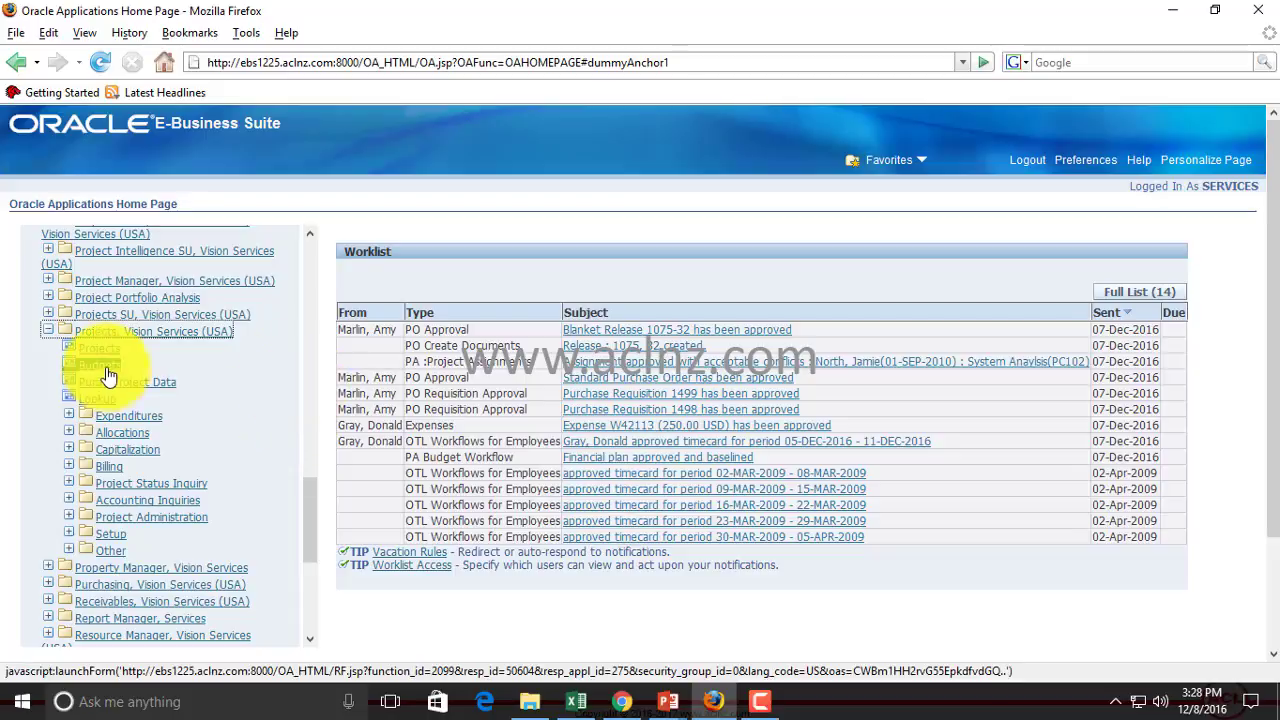
{"action": "scroll", "coordinate": [249, 471], "scroll_direction": "down", "scroll_amount": 1}
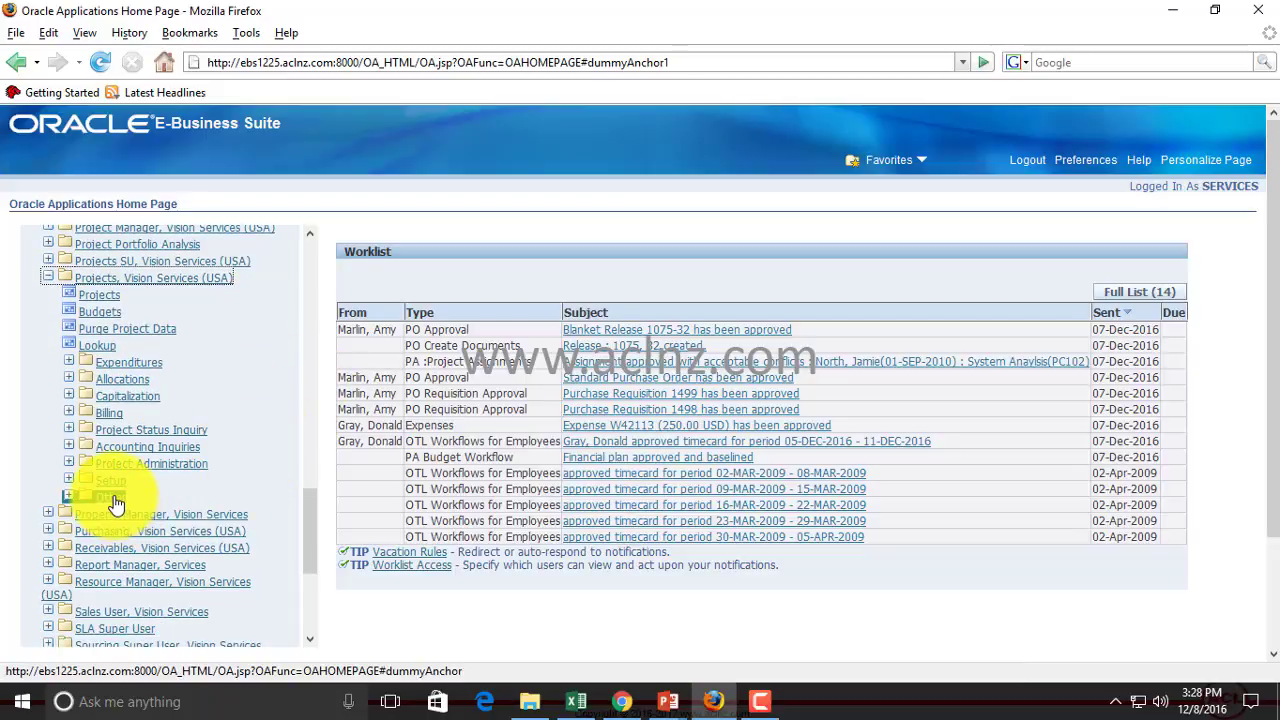
{"action": "left_click", "coordinate": [69, 496]}
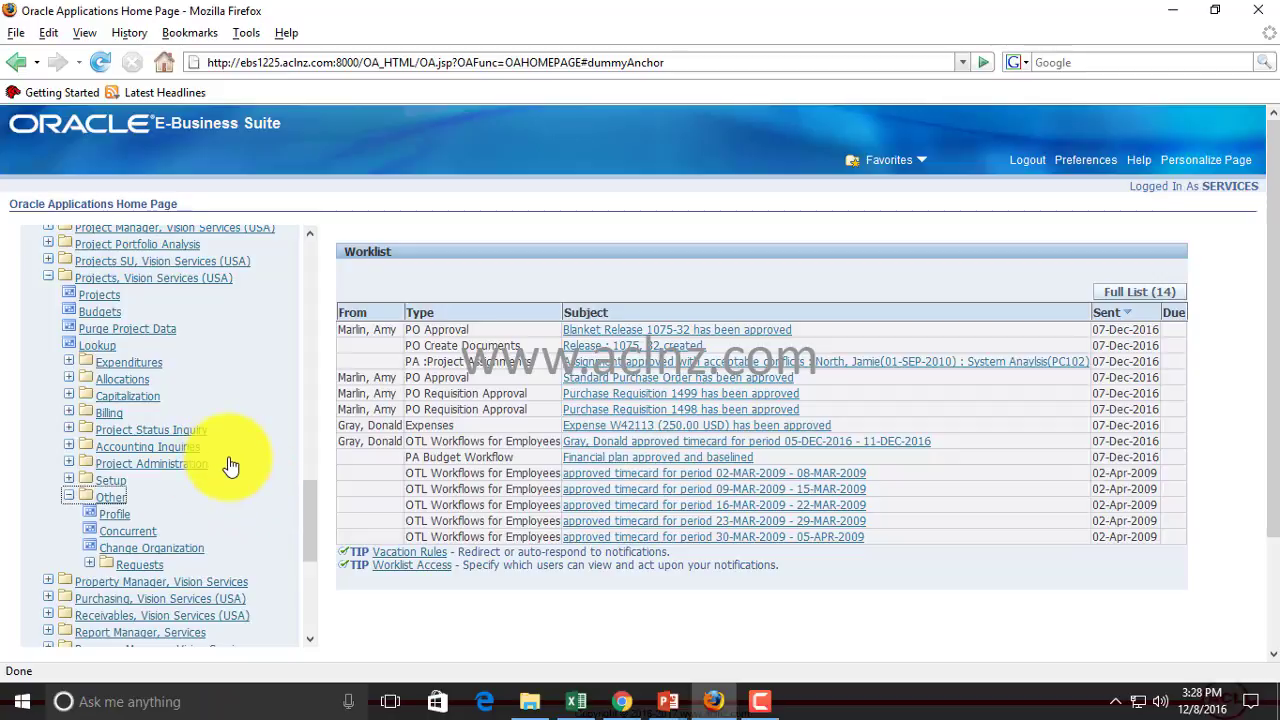
{"action": "left_click", "coordinate": [140, 566]}
{"action": "scroll", "coordinate": [268, 455], "scroll_direction": "down", "scroll_amount": 2}
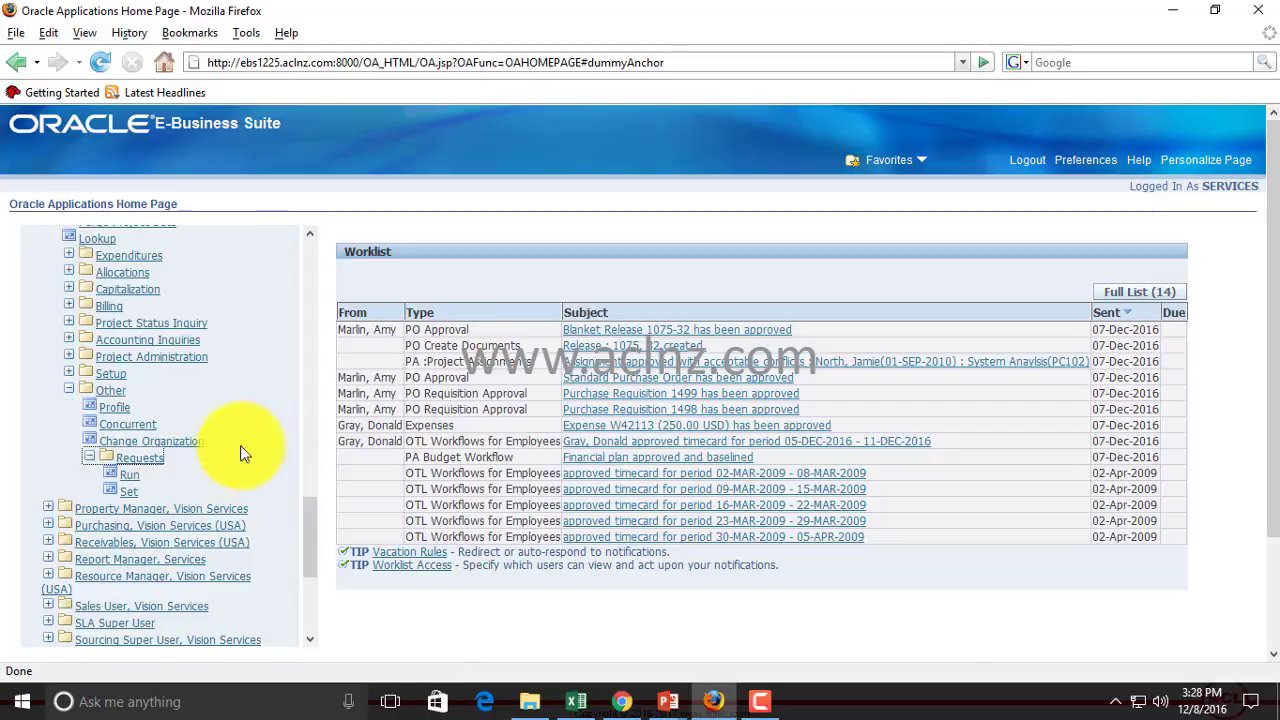
{"action": "left_click", "coordinate": [128, 473]}
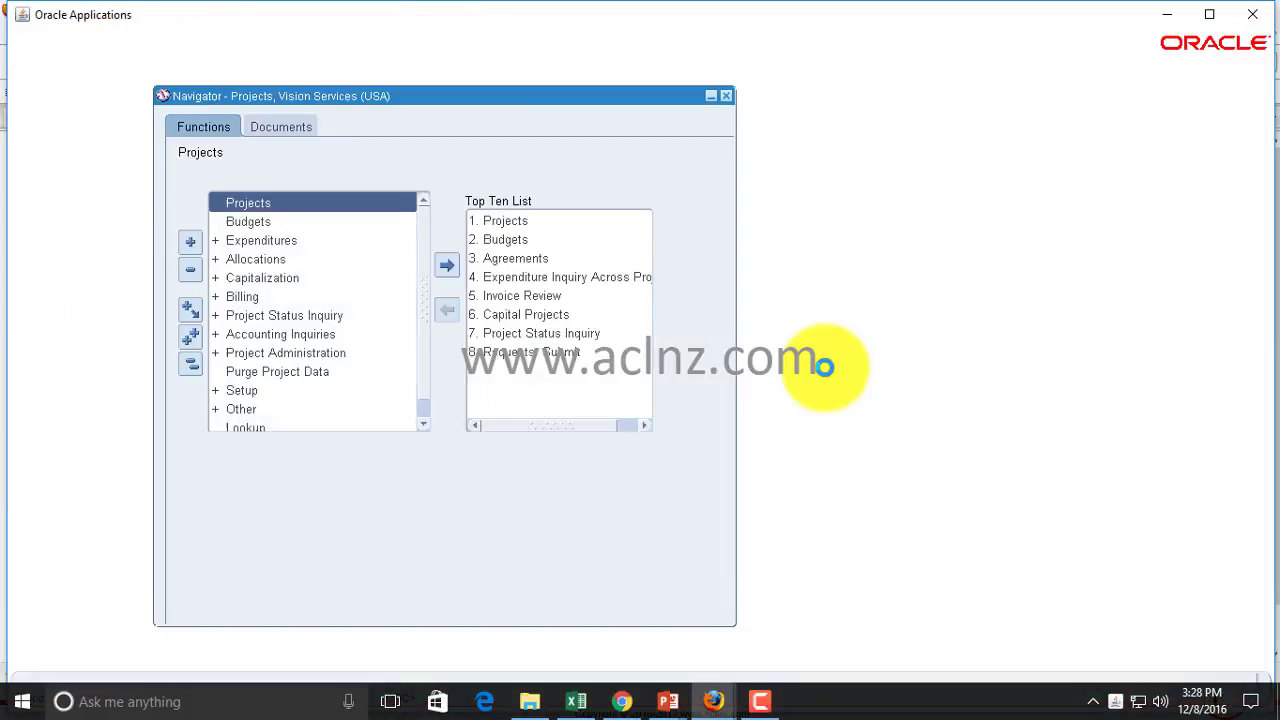
{"action": "left_click", "coordinate": [1207, 16]}
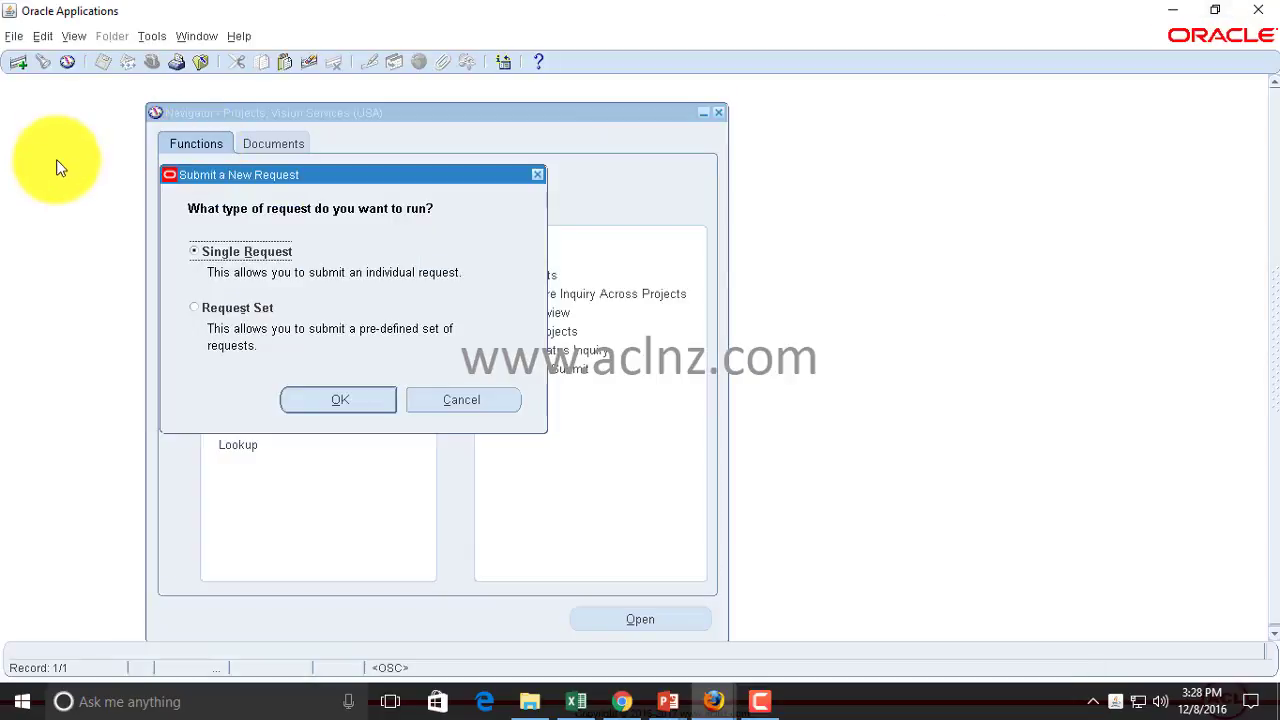
{"action": "left_click", "coordinate": [380, 400]}
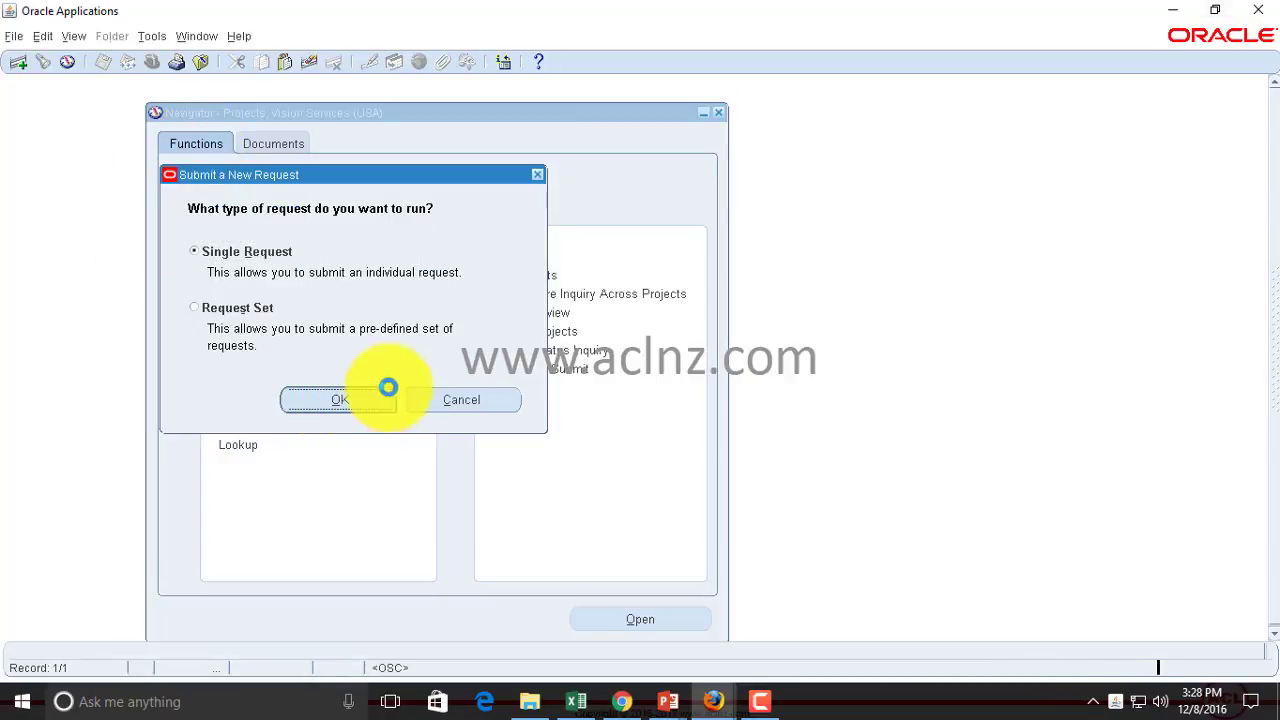
- Search the request names for "prc: %Supplier%" and choose PRC: Interface Supplier Costs as the request to run
{"action": "left_click", "coordinate": [656, 158]}
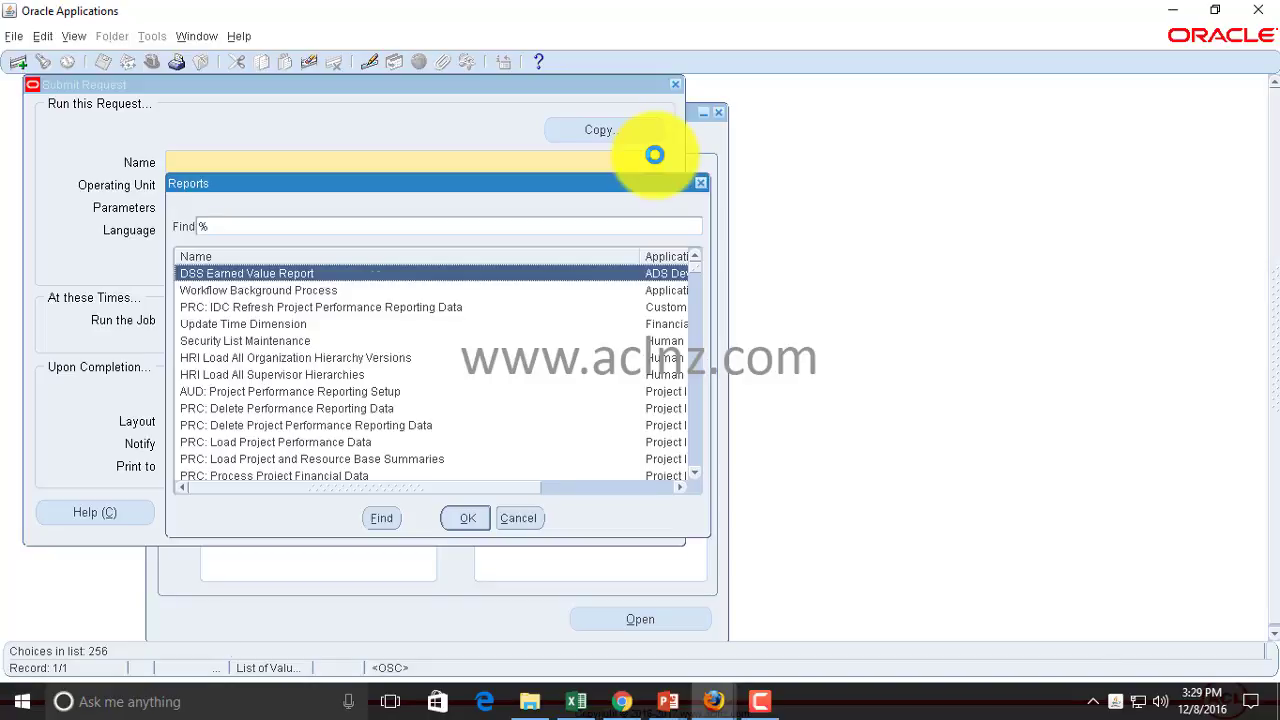
{"action": "type", "text": "prc: %"}
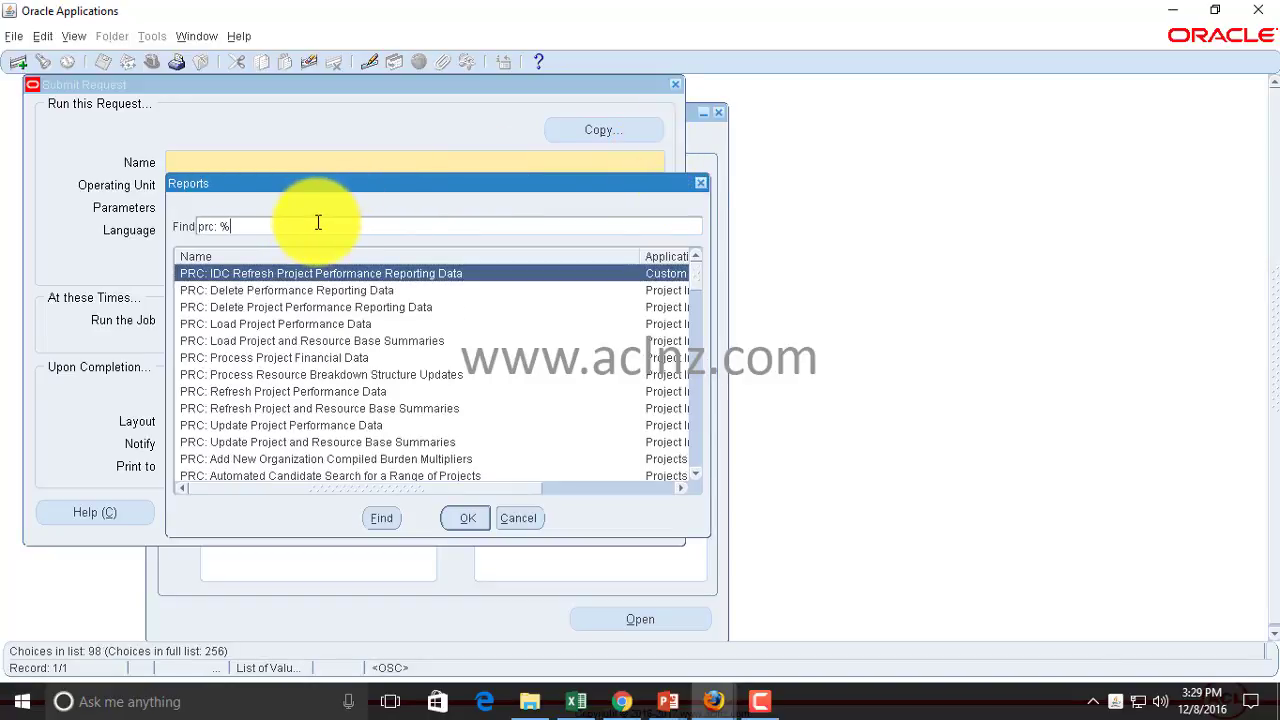
{"action": "type", "text": "Supplier%"}
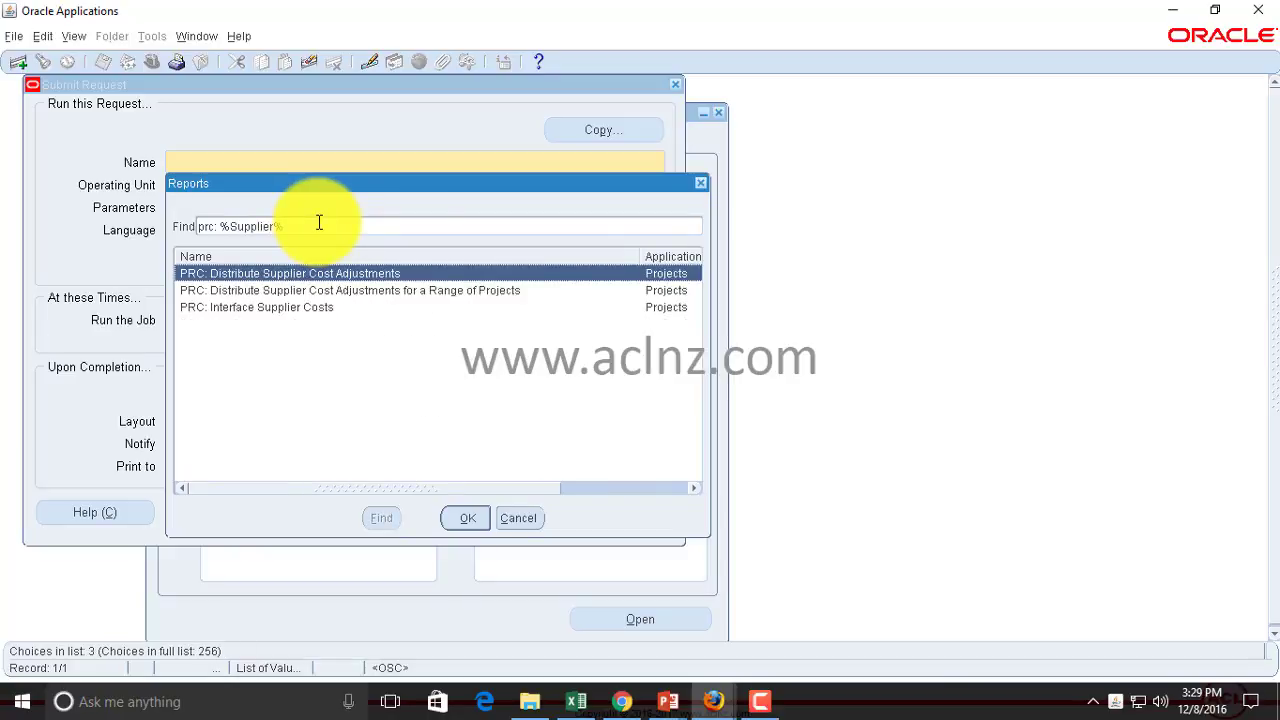
{"action": "left_click", "coordinate": [291, 308]}
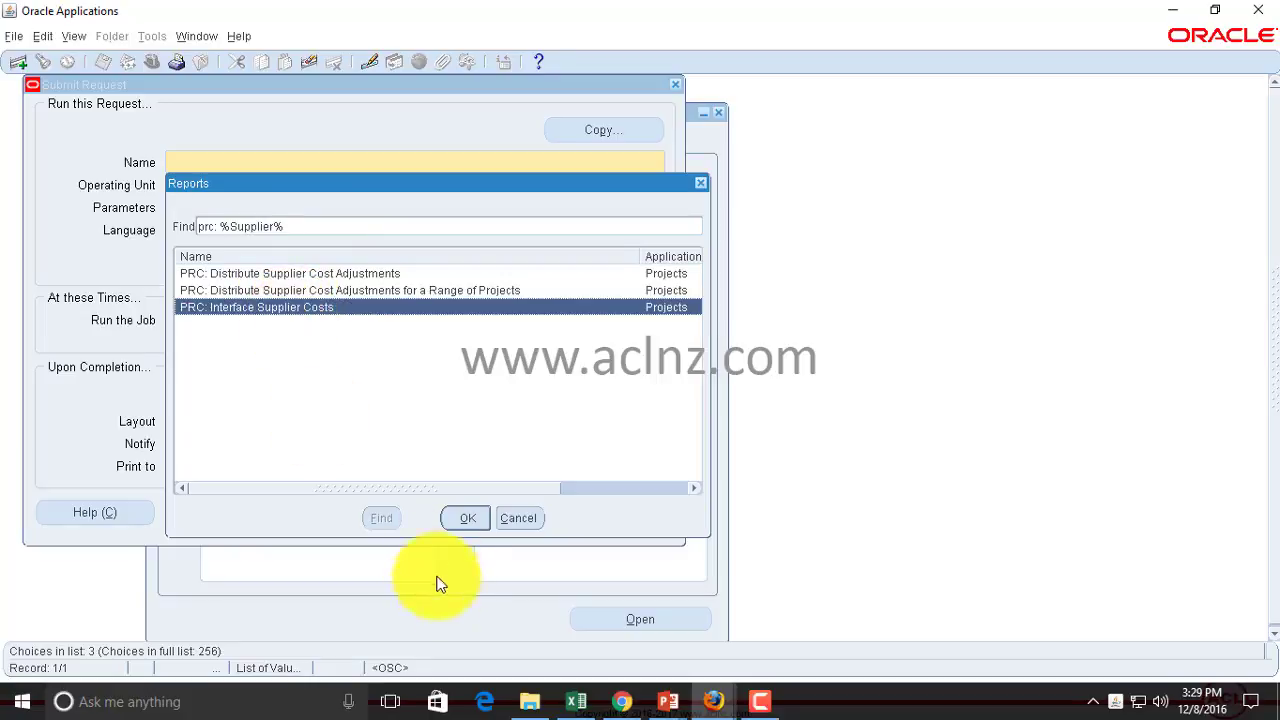
{"action": "left_click", "coordinate": [467, 517]}
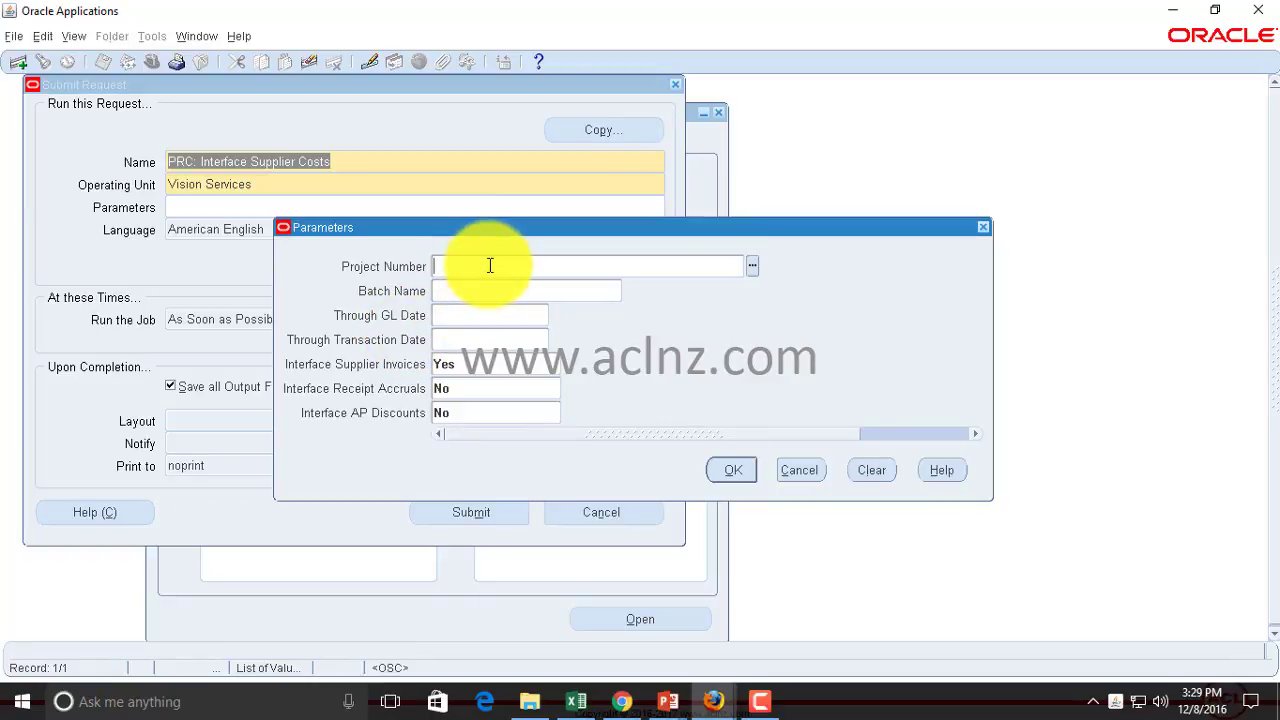
- Set the request's Project Number parameter to DM401 and accept the parameters
{"action": "left_click", "coordinate": [752, 266]}
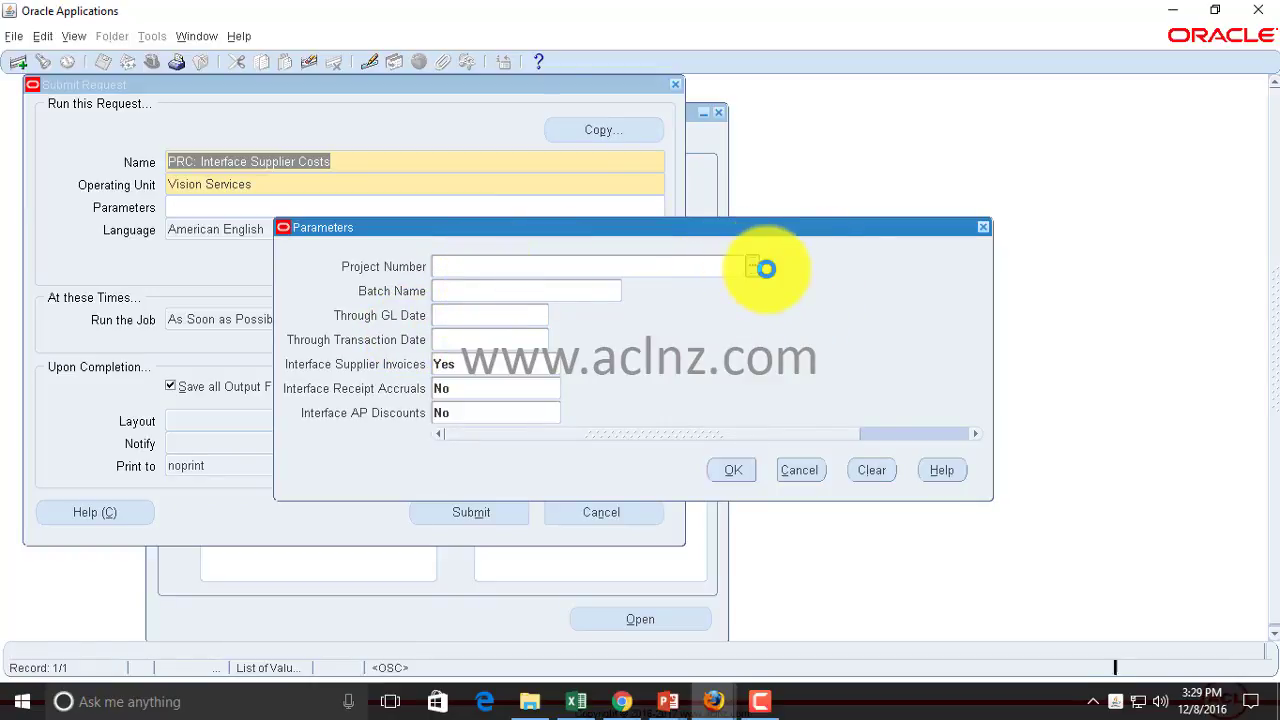
{"action": "left_click", "coordinate": [690, 394]}
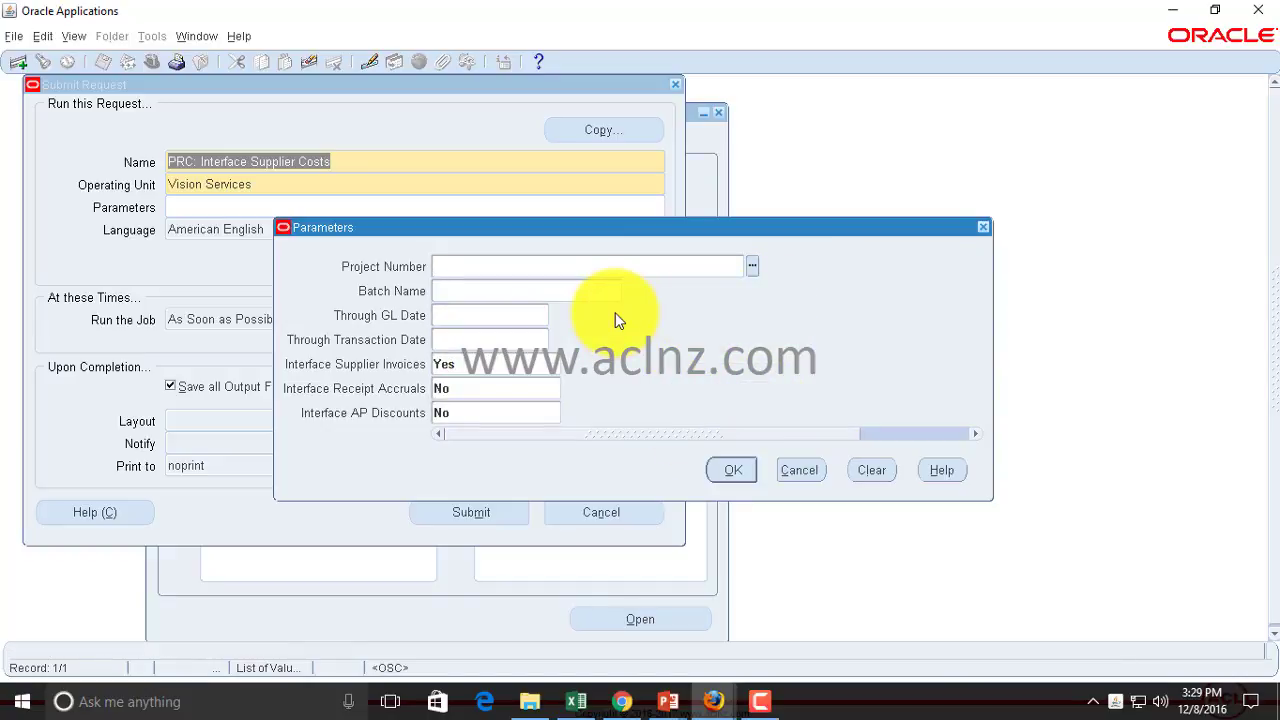
{"action": "type", "text": "DM401"}
{"action": "key", "text": "Tab"}
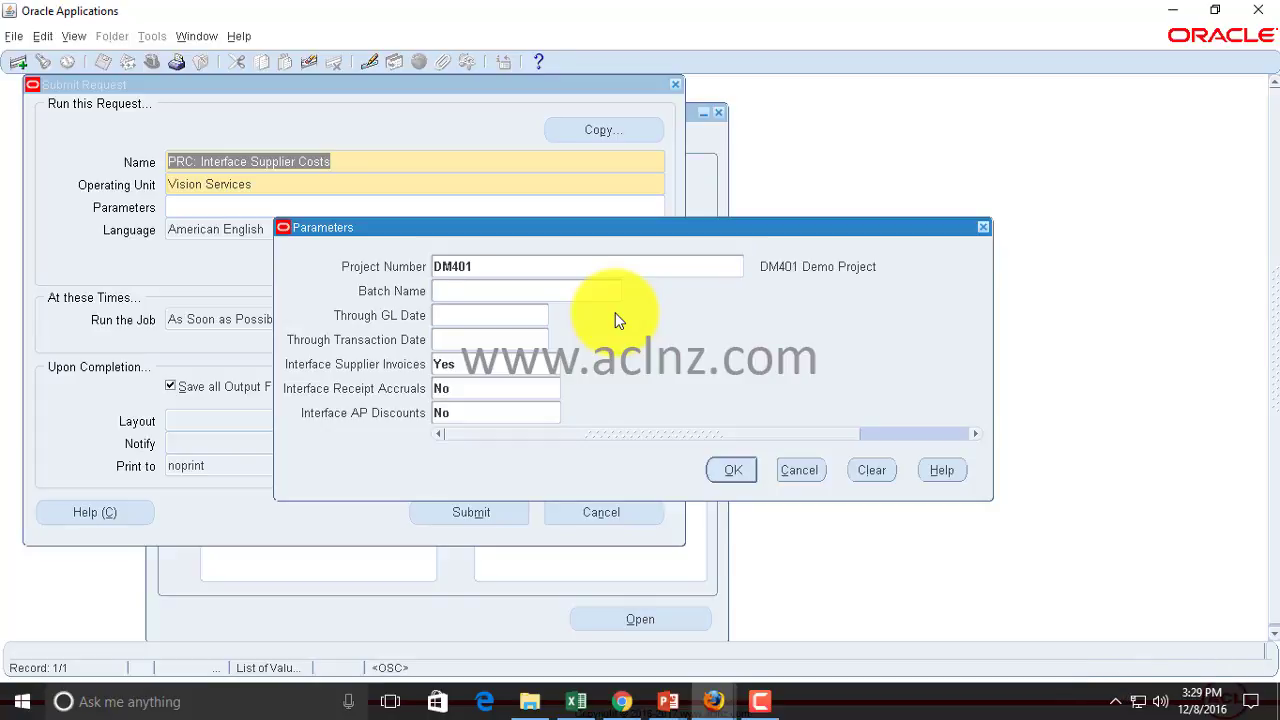
{"action": "left_click", "coordinate": [469, 318]}
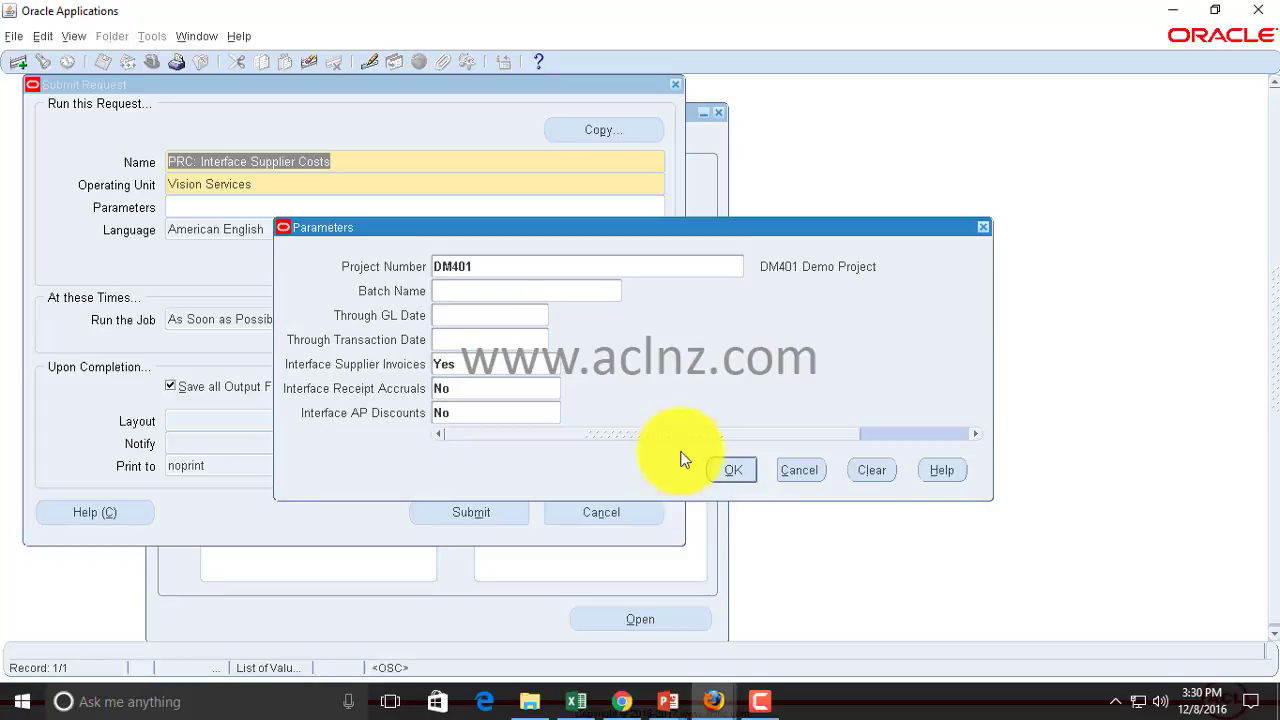
{"action": "left_click", "coordinate": [733, 471]}
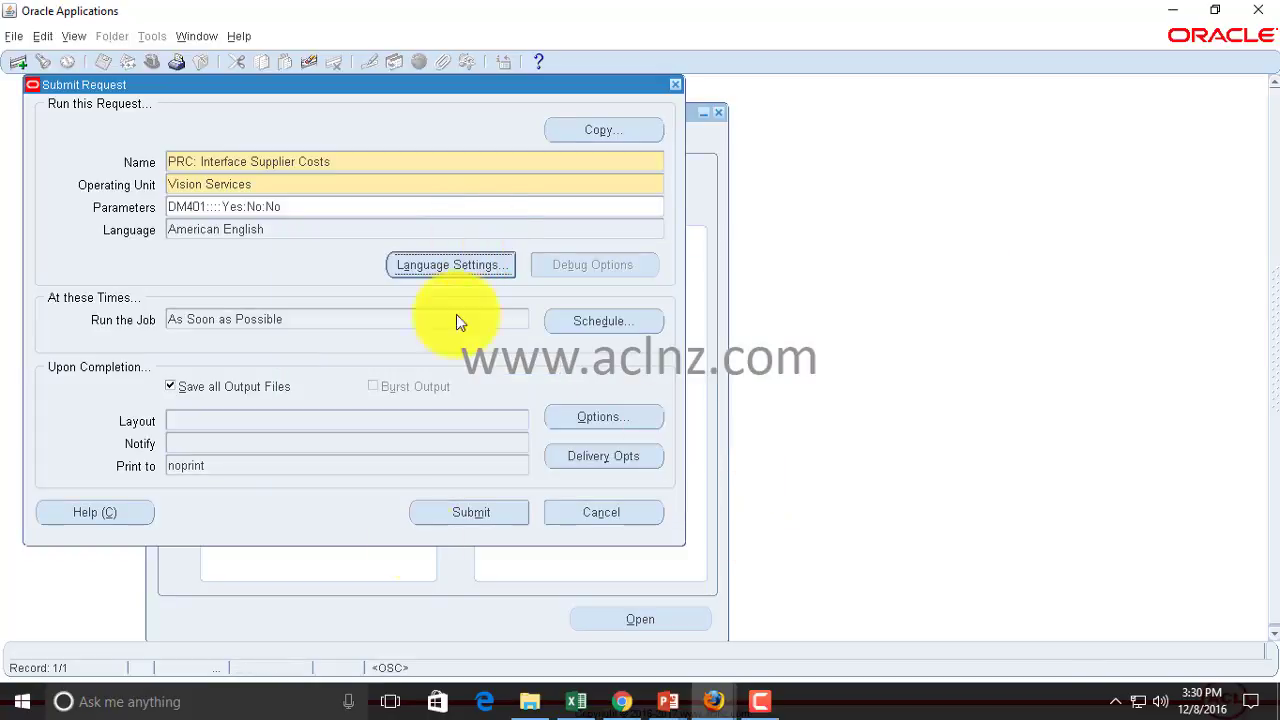
- Copy the request name PRC: Interface Supplier Costs and cancel the submission without running it
{"action": "left_click", "coordinate": [345, 163]}
{"action": "key", "text": "ctrl+c"}
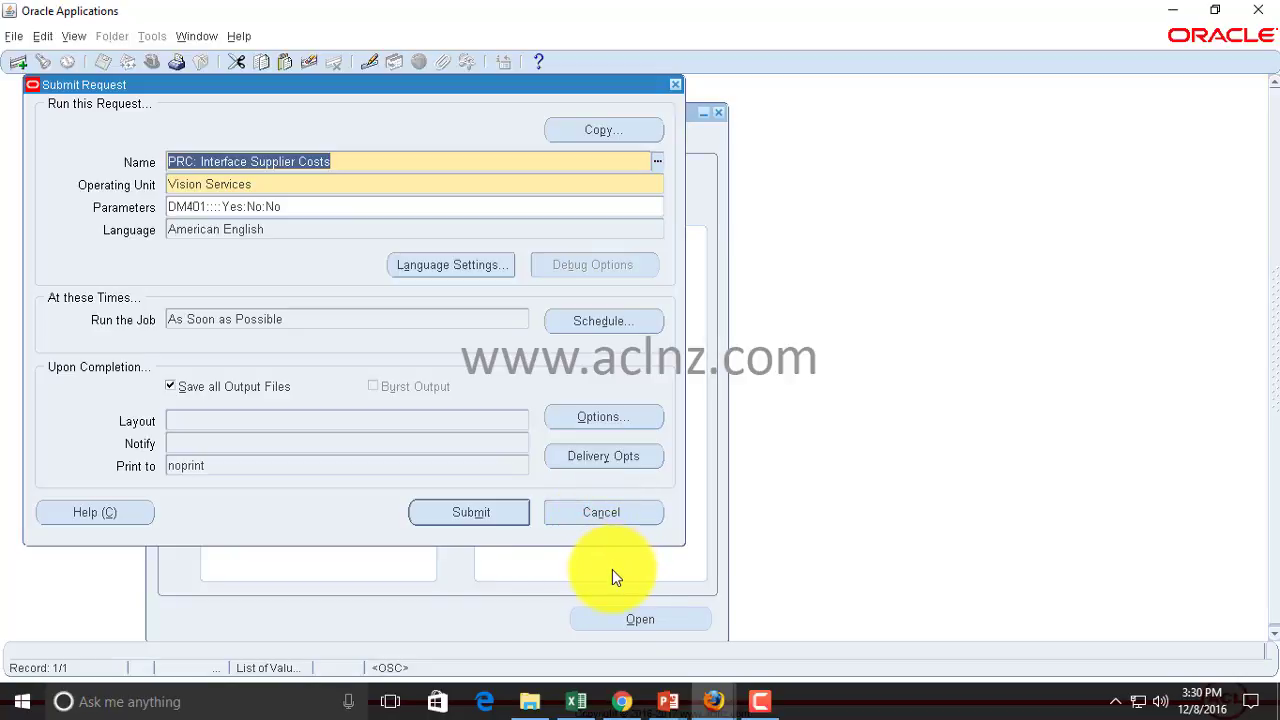
{"action": "left_click", "coordinate": [605, 518]}
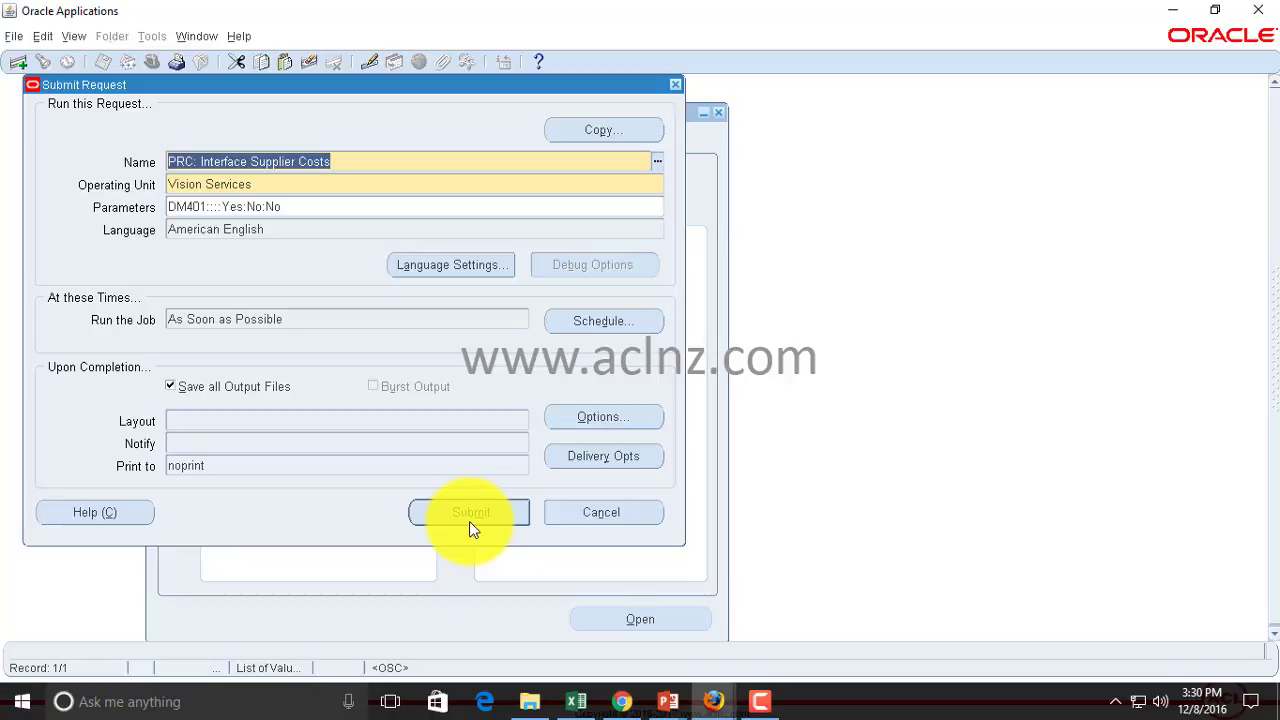
{"action": "left_click", "coordinate": [600, 514]}
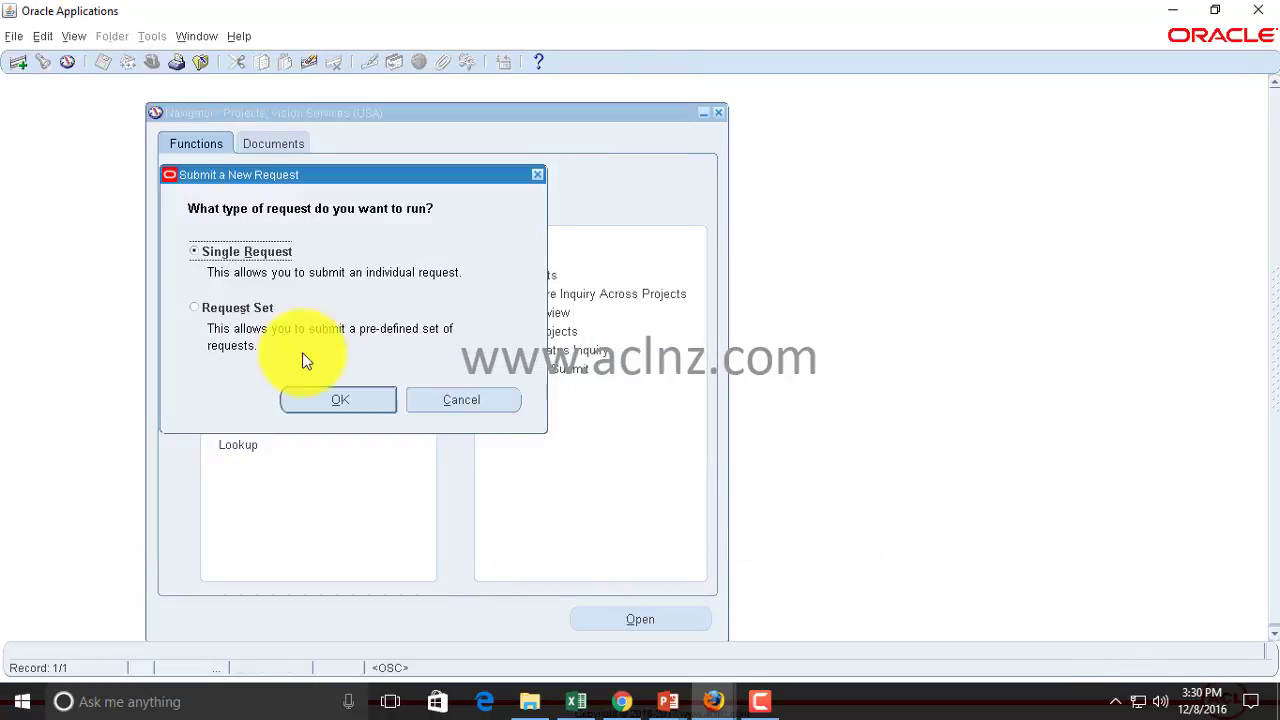
{"action": "left_click", "coordinate": [506, 401]}
- Find all of my requests and look through the most recent ones in the list
{"action": "left_click", "coordinate": [74, 37]}
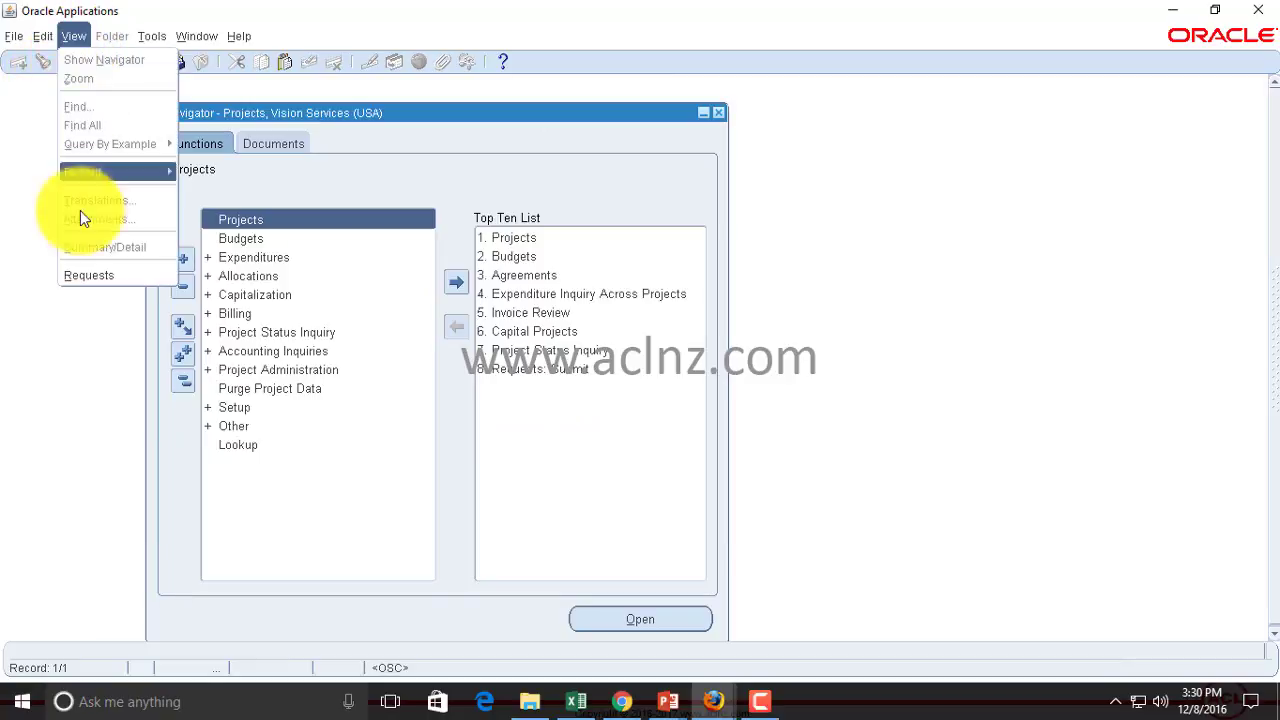
{"action": "left_click", "coordinate": [95, 268]}
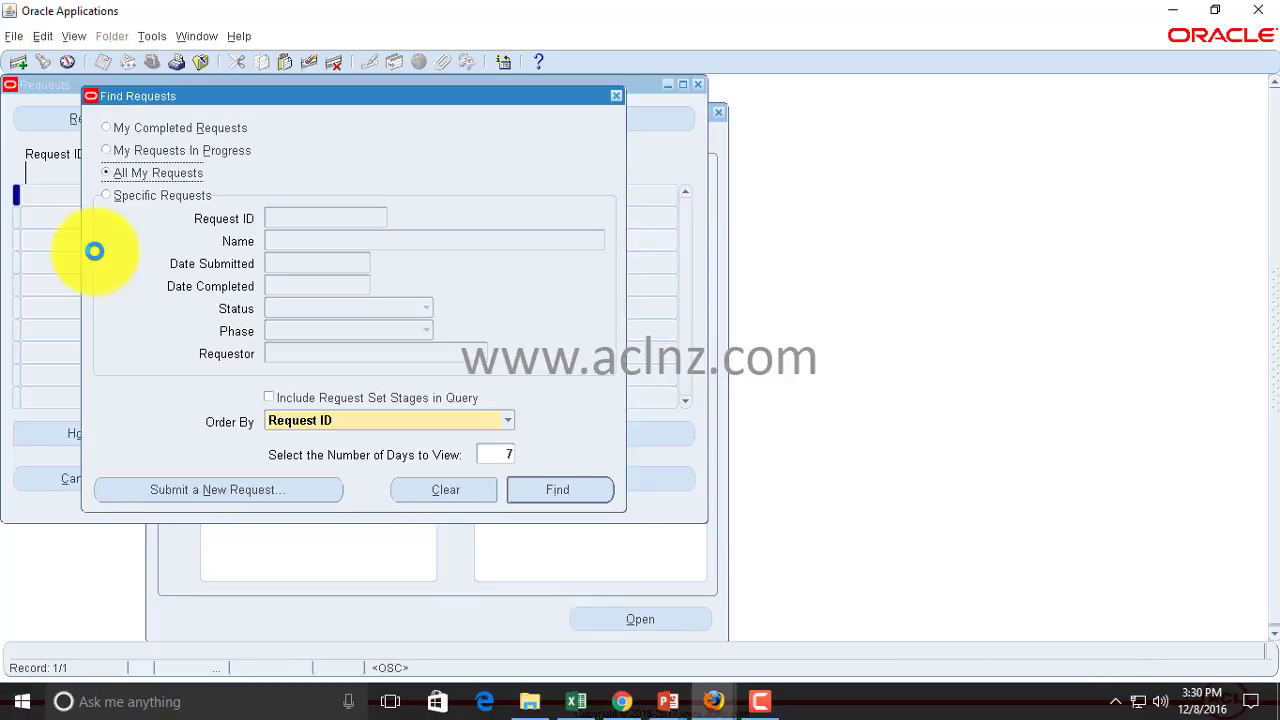
{"action": "key", "text": "Return"}
{"action": "scroll", "coordinate": [187, 275], "scroll_direction": "down", "scroll_amount": 3}
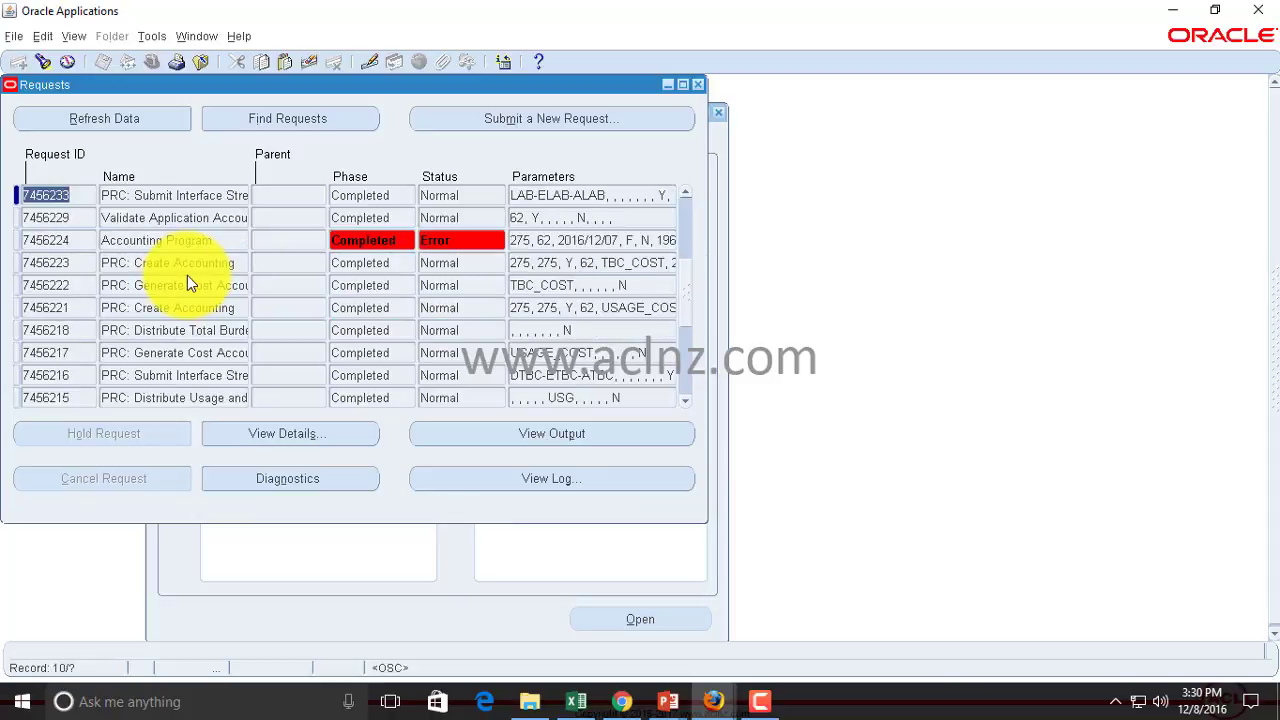
{"action": "scroll", "coordinate": [187, 275], "scroll_direction": "down", "scroll_amount": 1}
{"action": "scroll", "coordinate": [187, 276], "scroll_direction": "down", "scroll_amount": 1}
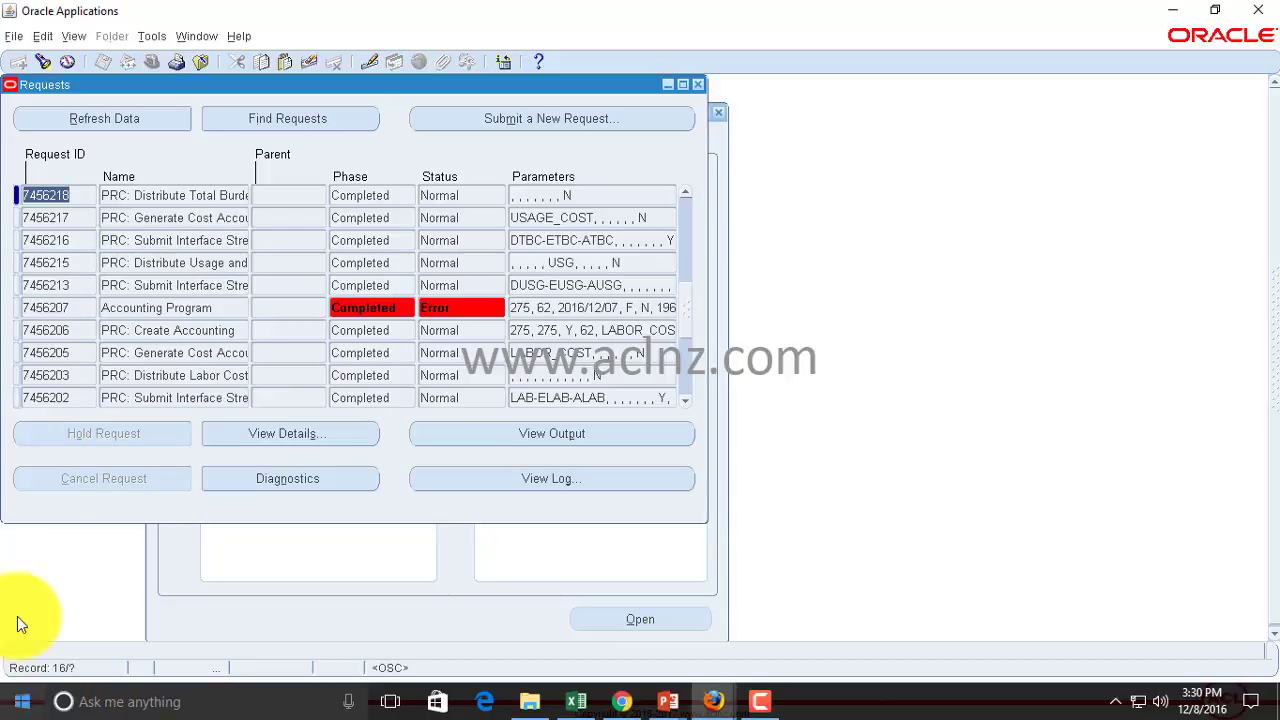
- Paste the copied request name on line 20 of the Notepad++ notes and return to the Oracle Applications requests list
{"action": "left_click", "coordinate": [10, 708]}
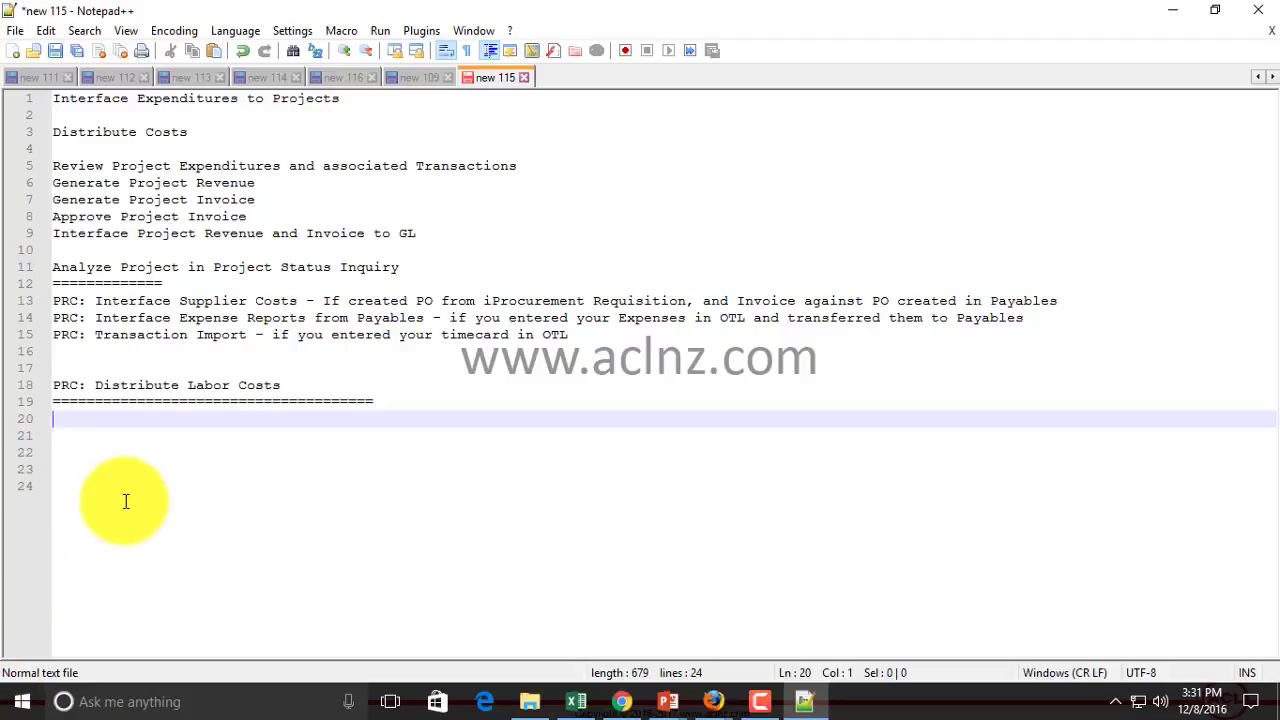
{"action": "key", "text": "ctrl+v"}
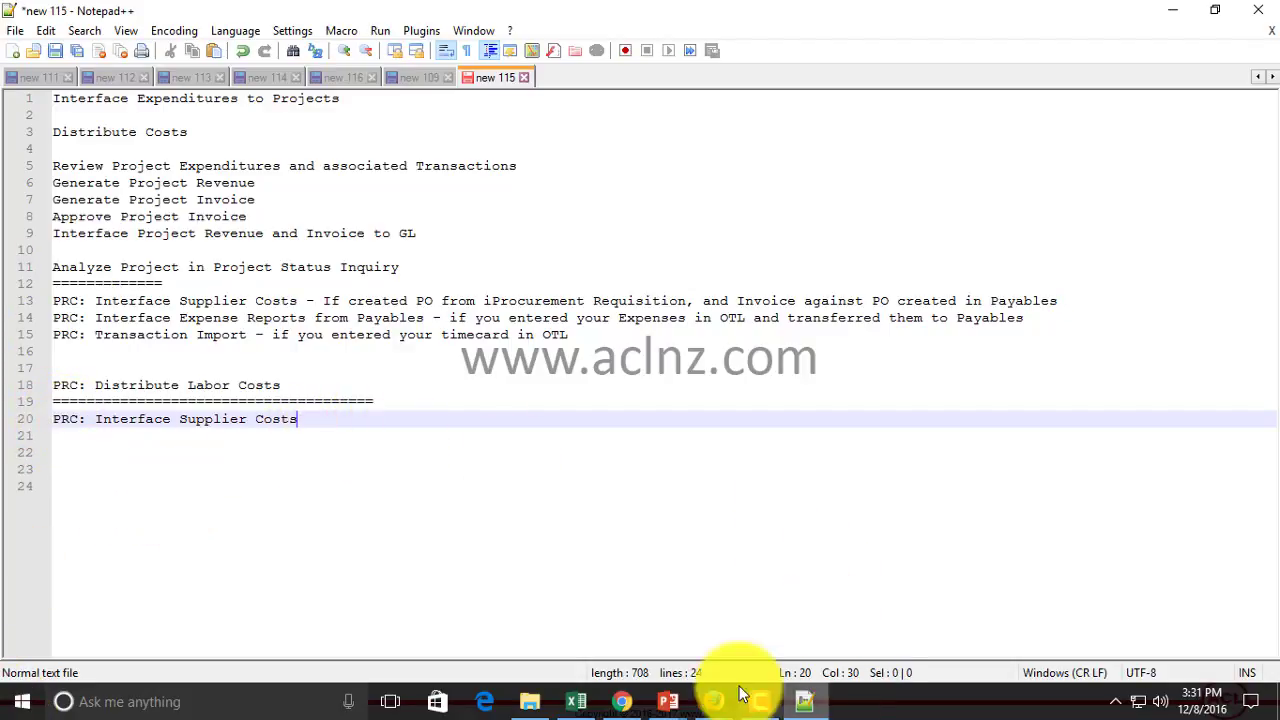
{"action": "mouse_move", "coordinate": [729, 680]}
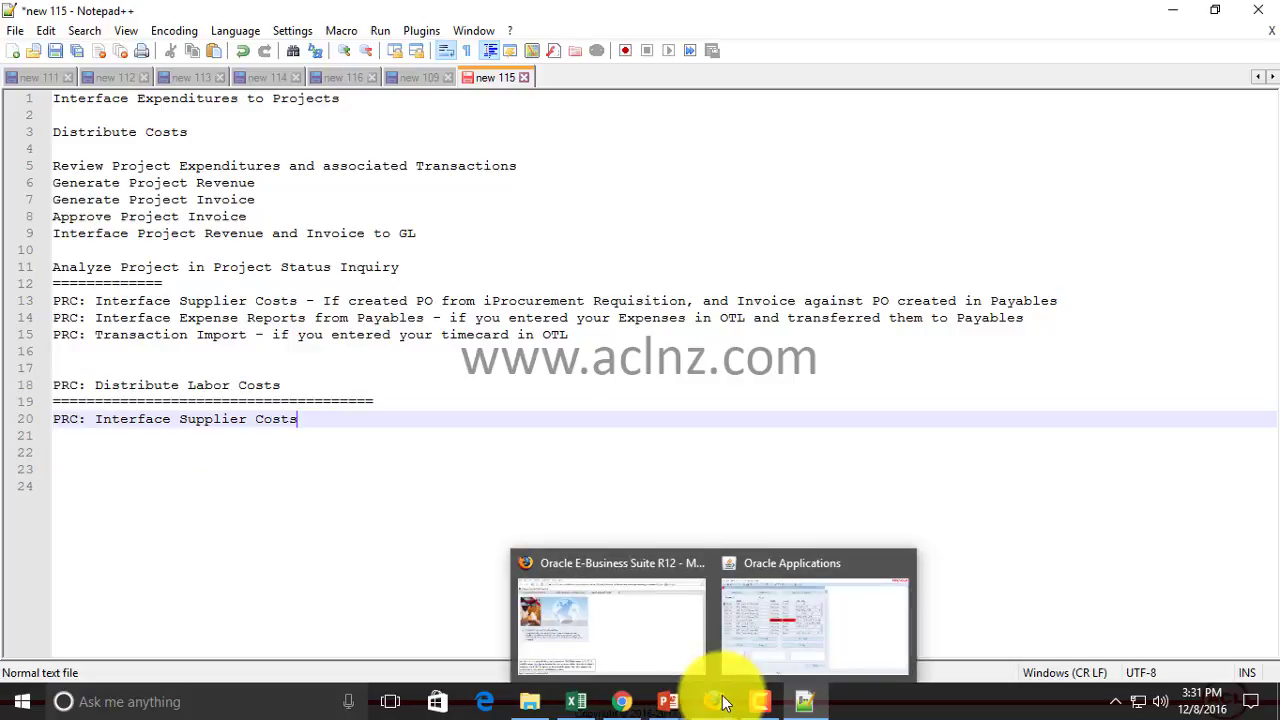
{"action": "left_click", "coordinate": [794, 637]}
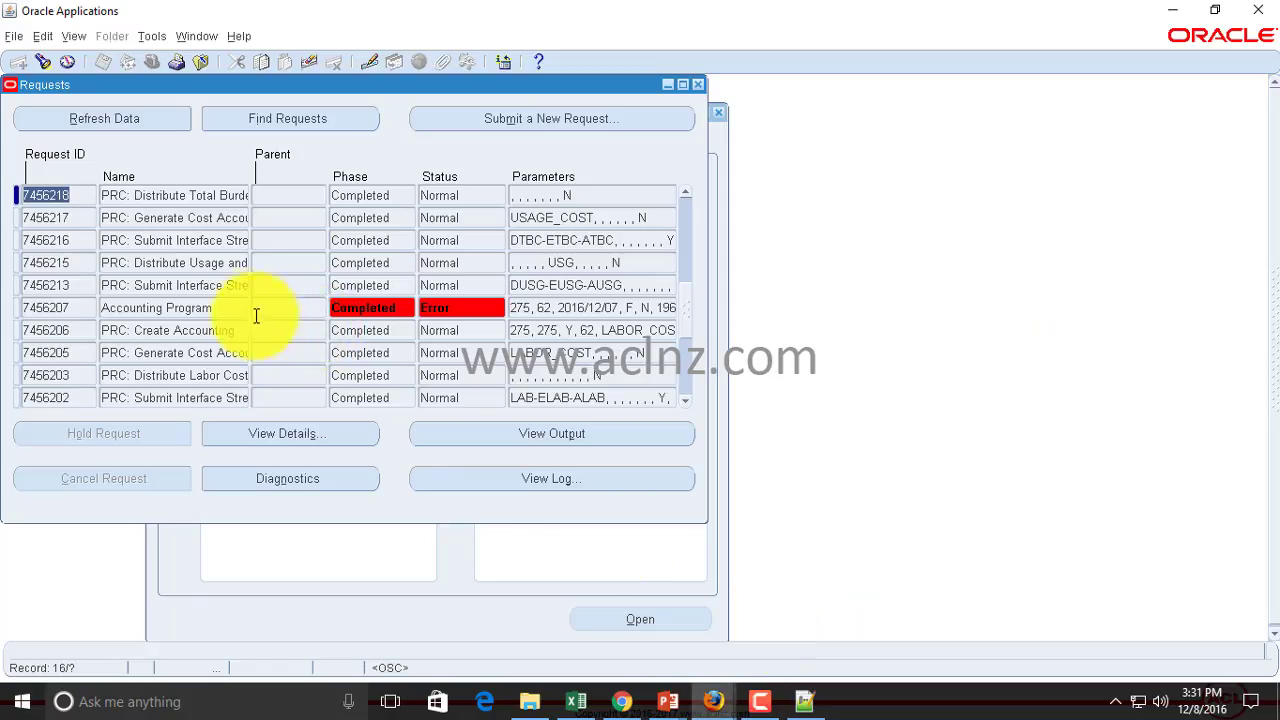
- Locate the completed PRC: Interface Supplier Costs request in the requests list and view its output
{"action": "scroll", "coordinate": [165, 267], "scroll_direction": "down", "scroll_amount": 1}
{"action": "scroll", "coordinate": [185, 265], "scroll_direction": "down", "scroll_amount": 1}
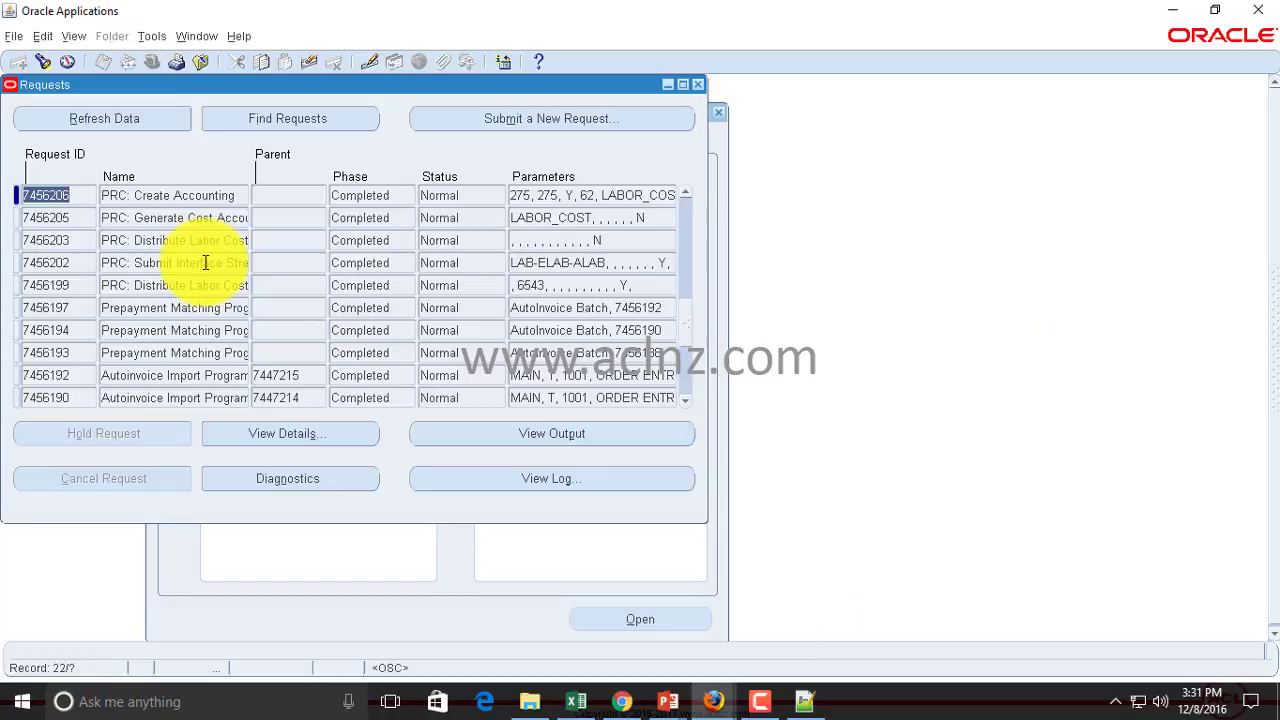
{"action": "scroll", "coordinate": [205, 262], "scroll_direction": "down", "scroll_amount": 1}
{"action": "scroll", "coordinate": [205, 270], "scroll_direction": "down", "scroll_amount": 2}
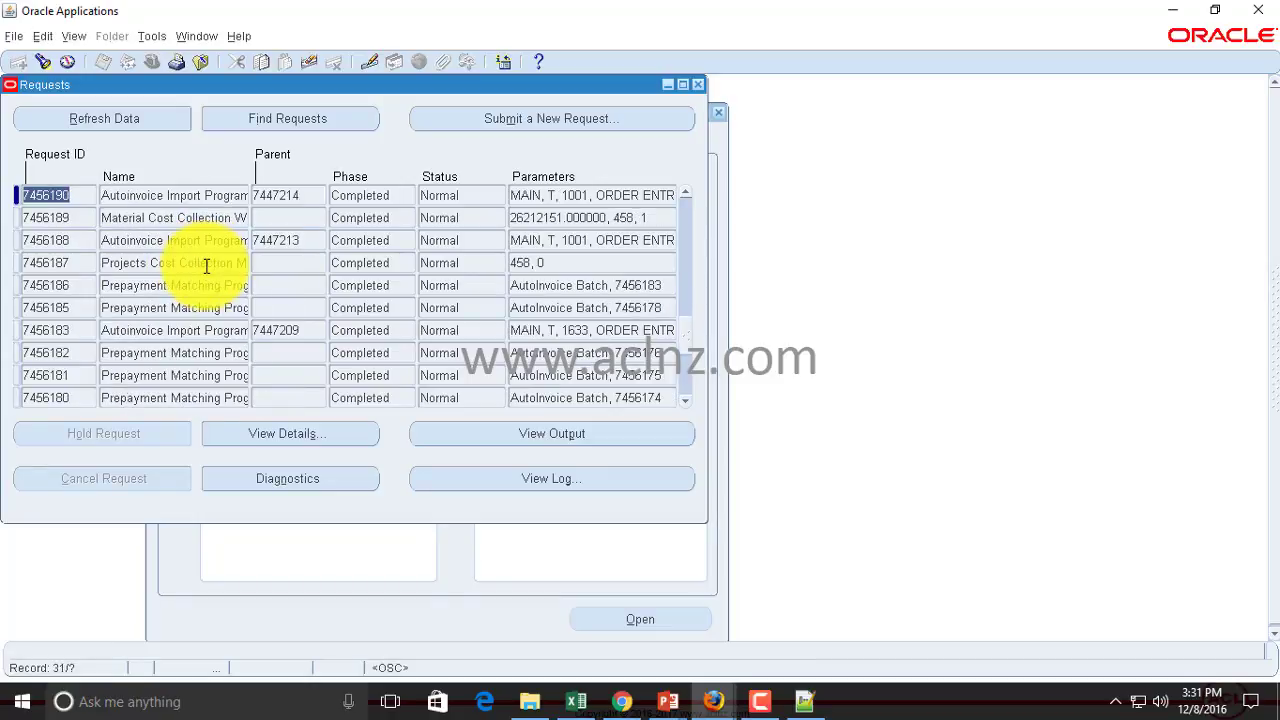
{"action": "scroll", "coordinate": [205, 270], "scroll_direction": "down", "scroll_amount": 1}
{"action": "scroll", "coordinate": [207, 274], "scroll_direction": "down", "scroll_amount": 1}
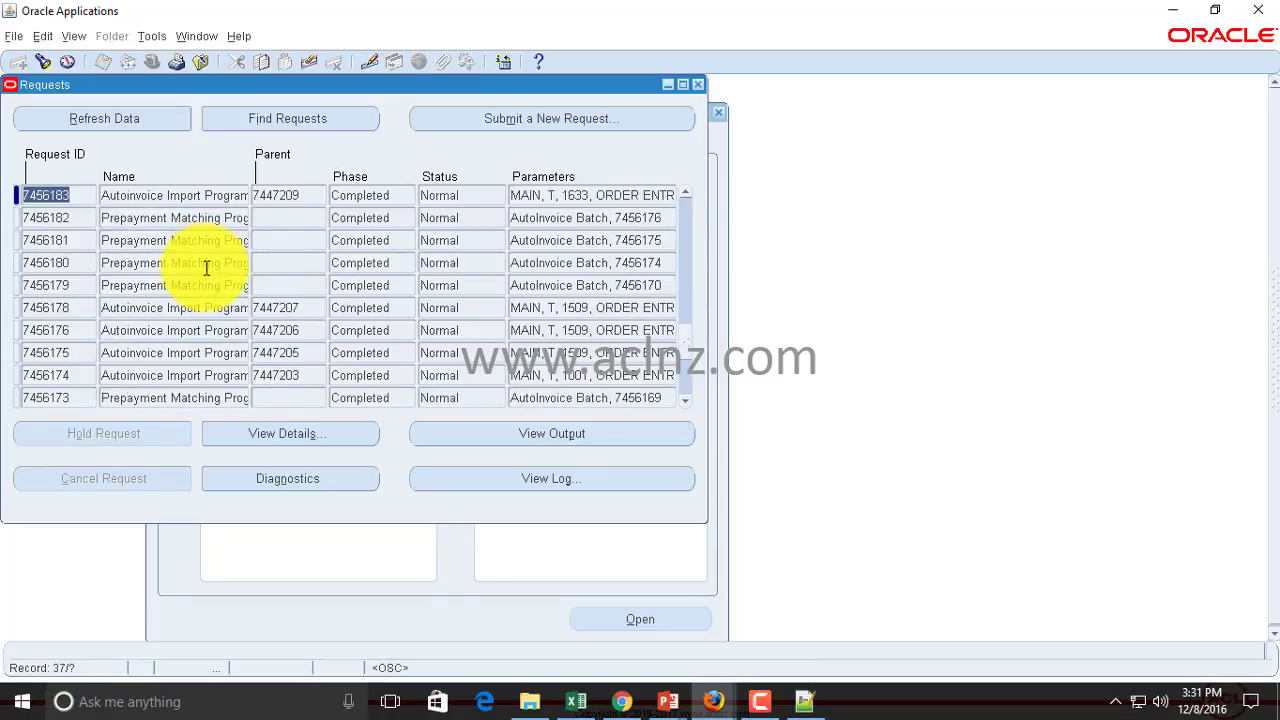
{"action": "scroll", "coordinate": [207, 274], "scroll_direction": "down", "scroll_amount": 2}
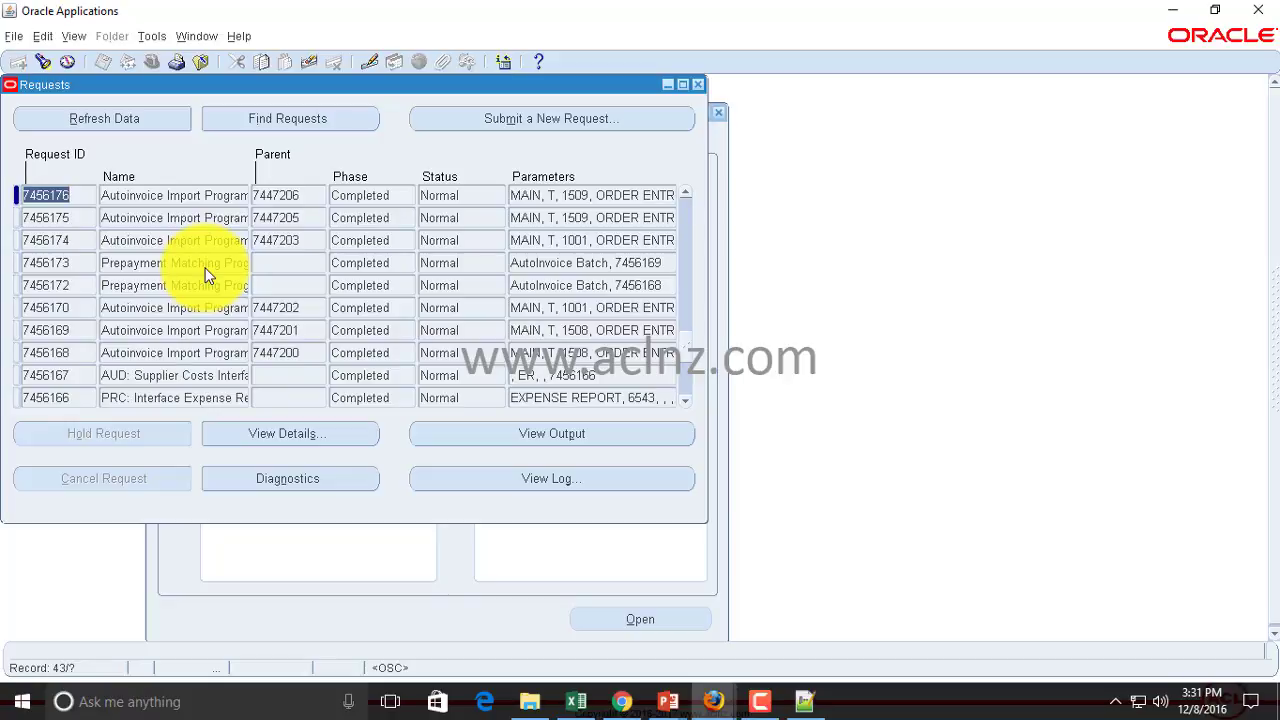
{"action": "scroll", "coordinate": [207, 274], "scroll_direction": "down", "scroll_amount": 1}
{"action": "scroll", "coordinate": [206, 274], "scroll_direction": "down", "scroll_amount": 1}
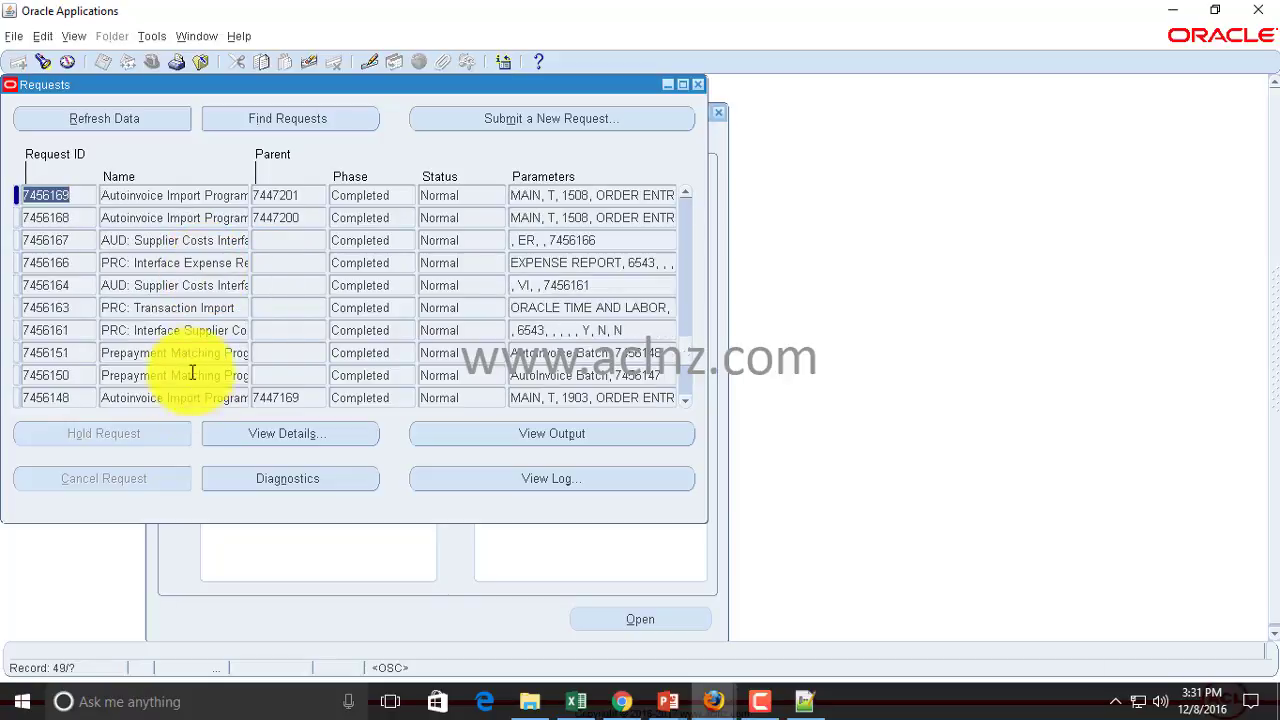
{"action": "left_click", "coordinate": [143, 330]}
{"action": "left_click_drag", "start_coordinate": [123, 331], "coordinate": [297, 340]}
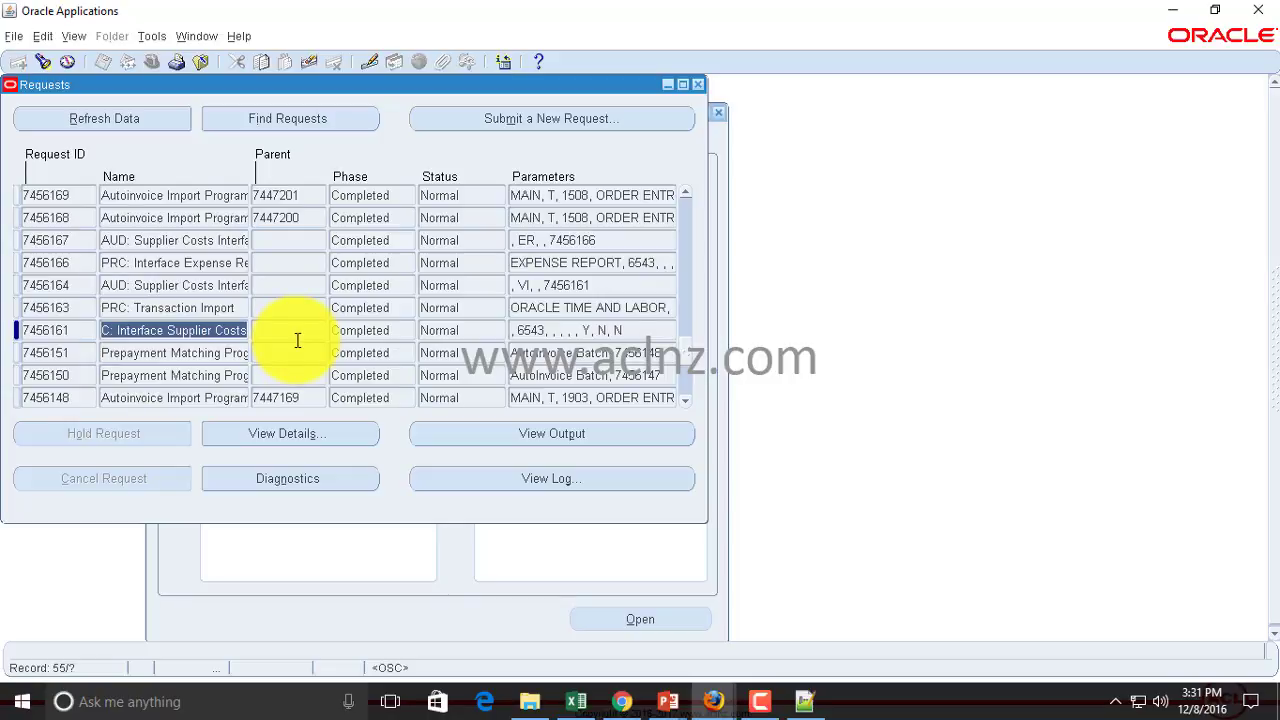
{"action": "left_click", "coordinate": [575, 431]}
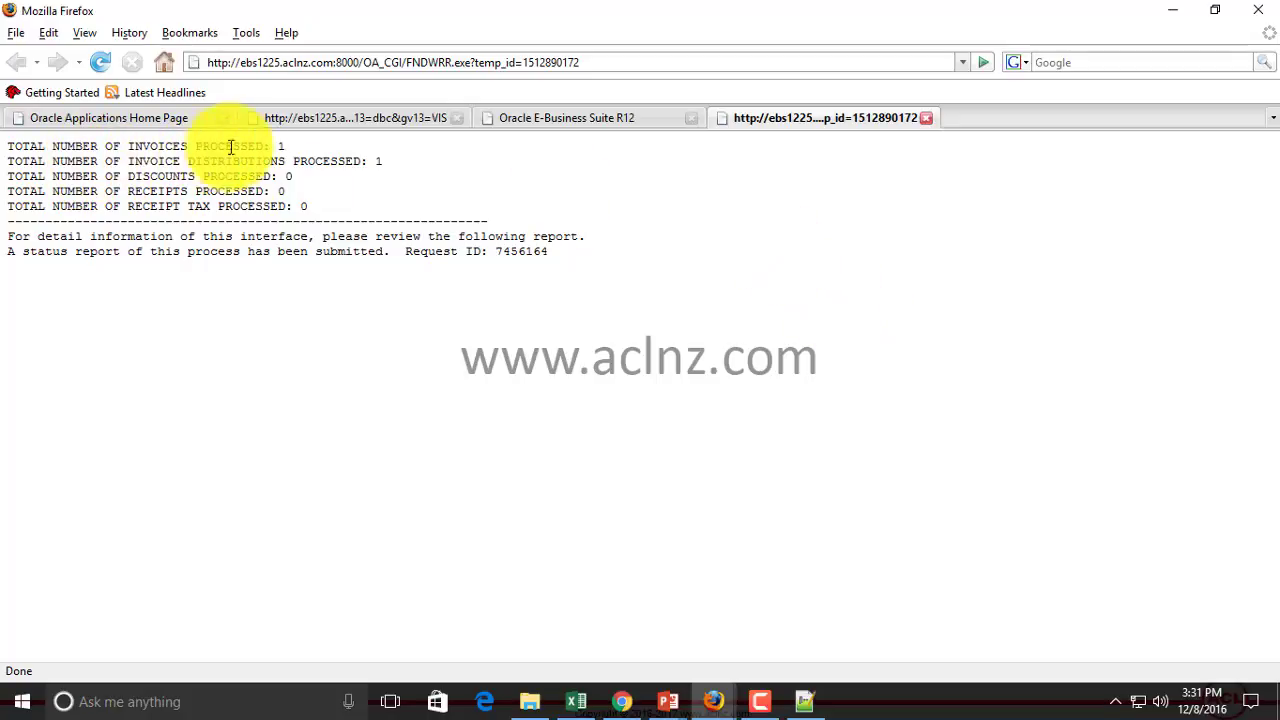
- Check the number of invoices processed in the output, close it and bring up the Interface Expenditures to Projects slide in PowerPoint
{"action": "double_click", "coordinate": [281, 146]}
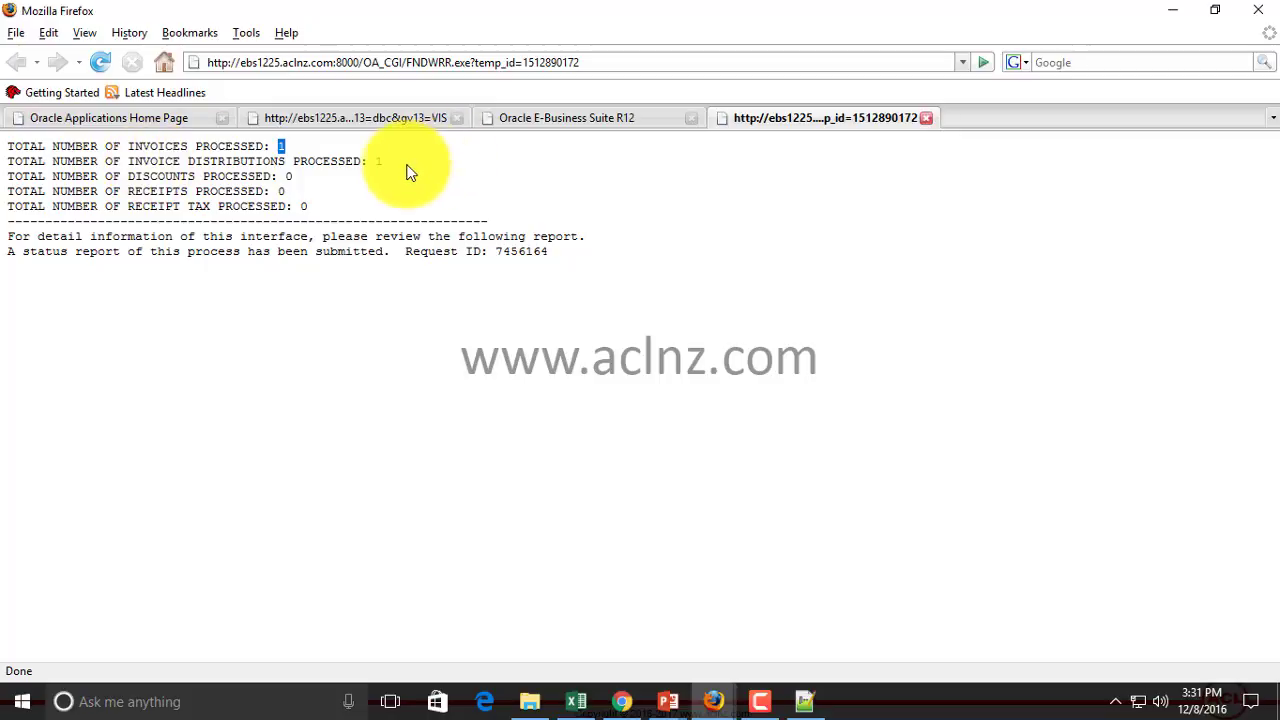
{"action": "left_click", "coordinate": [926, 118]}
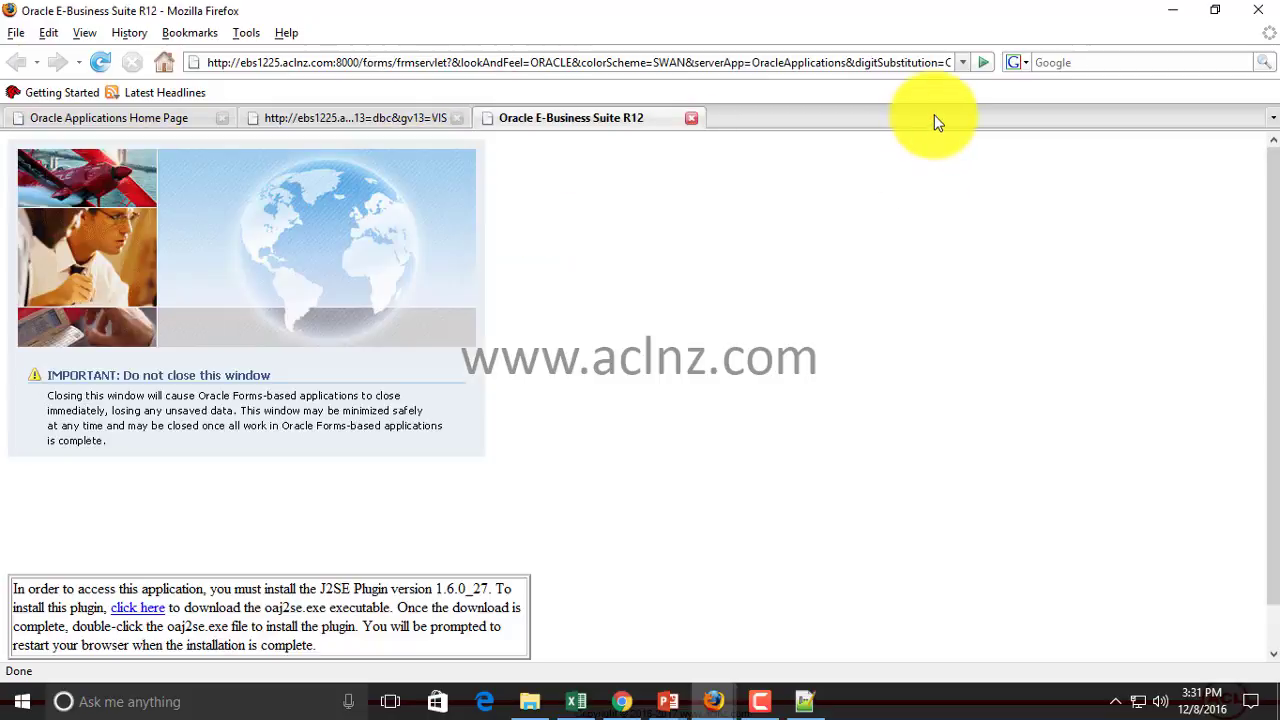
{"action": "left_click", "coordinate": [666, 700]}
{"action": "left_click", "coordinate": [734, 652]}
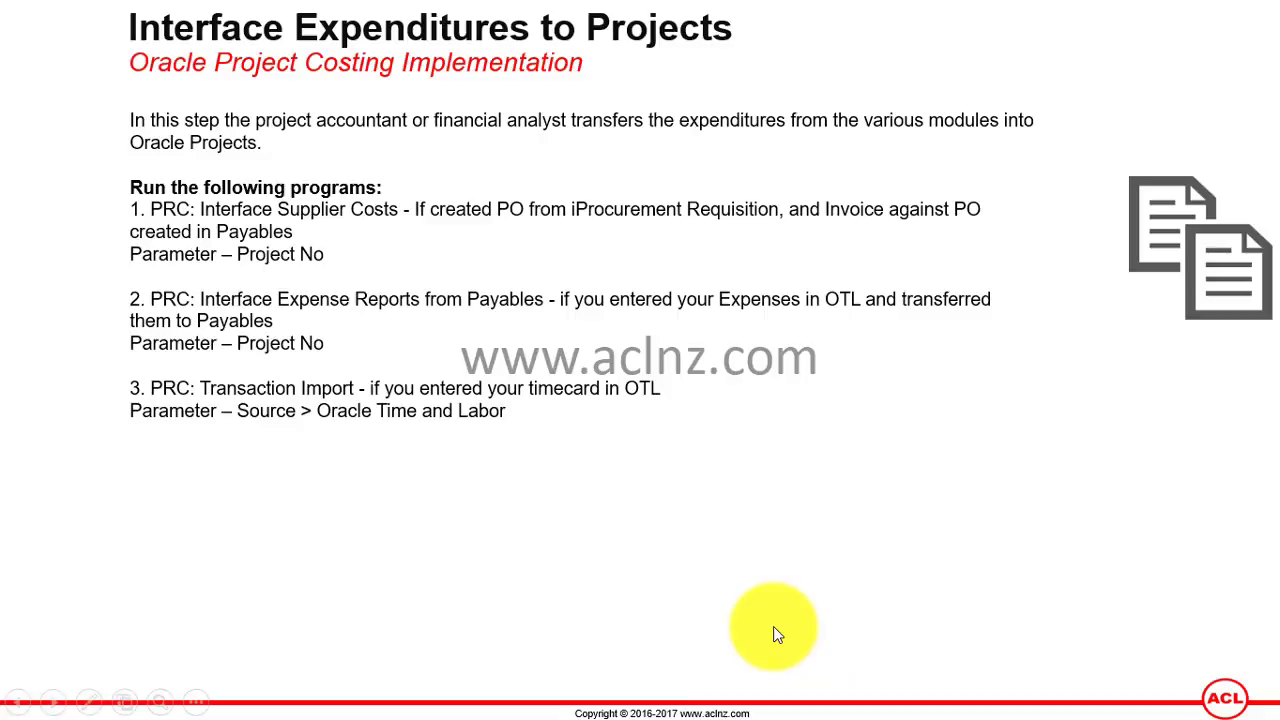
- Return to Oracle Applications and start a new single request, finding PRC%Expense% and choosing PRC: Interface Expense Reports from Payables
{"action": "key", "text": "super"}
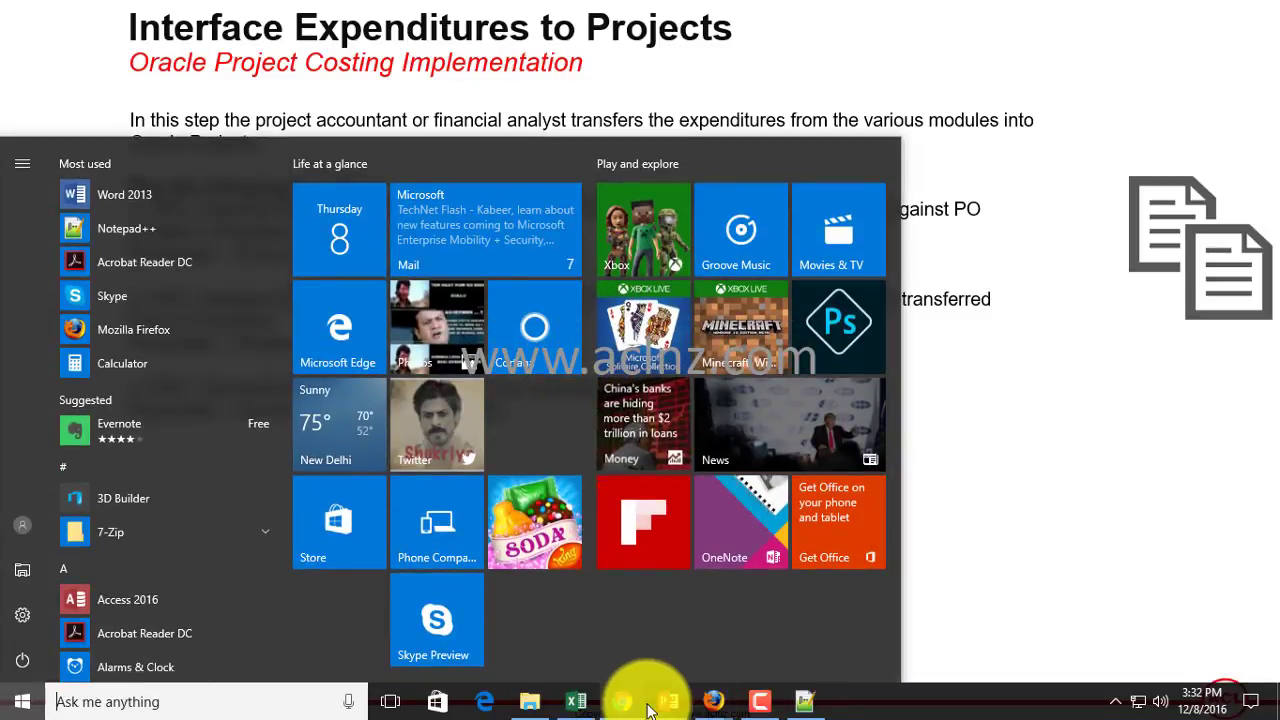
{"action": "mouse_move", "coordinate": [713, 703]}
{"action": "left_click", "coordinate": [775, 640]}
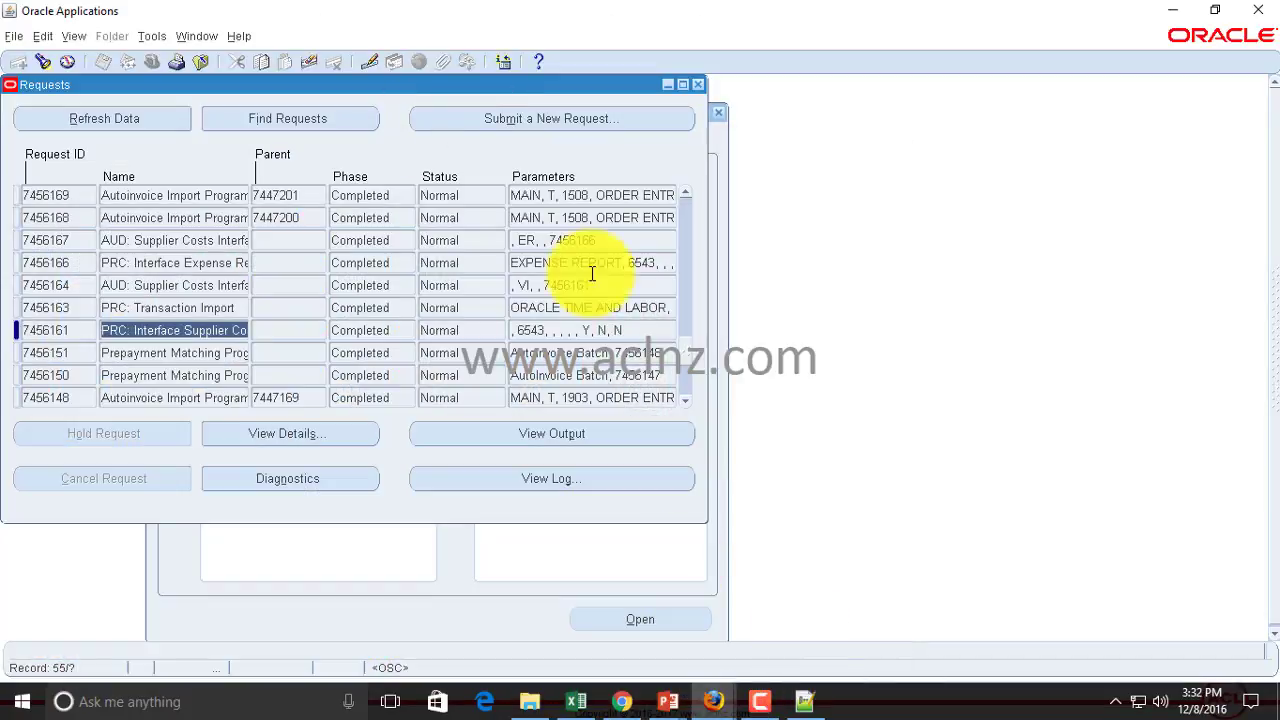
{"action": "left_click", "coordinate": [531, 117]}
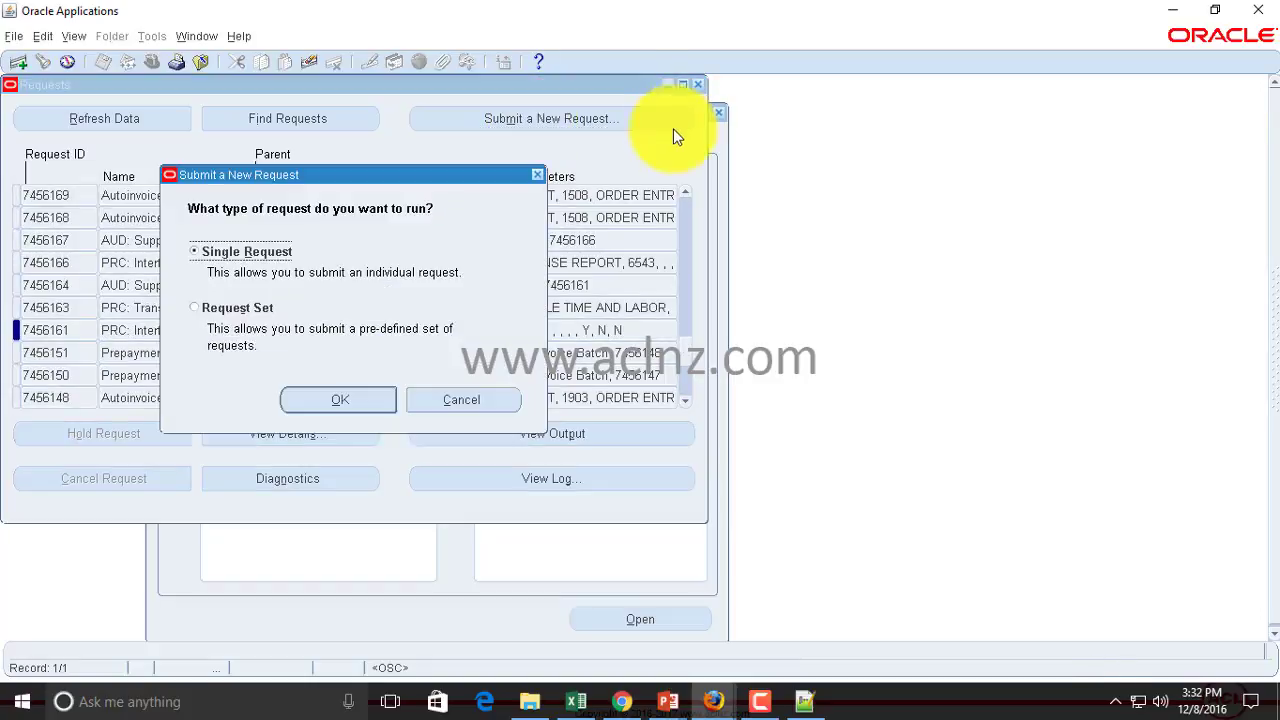
{"action": "left_click", "coordinate": [342, 398]}
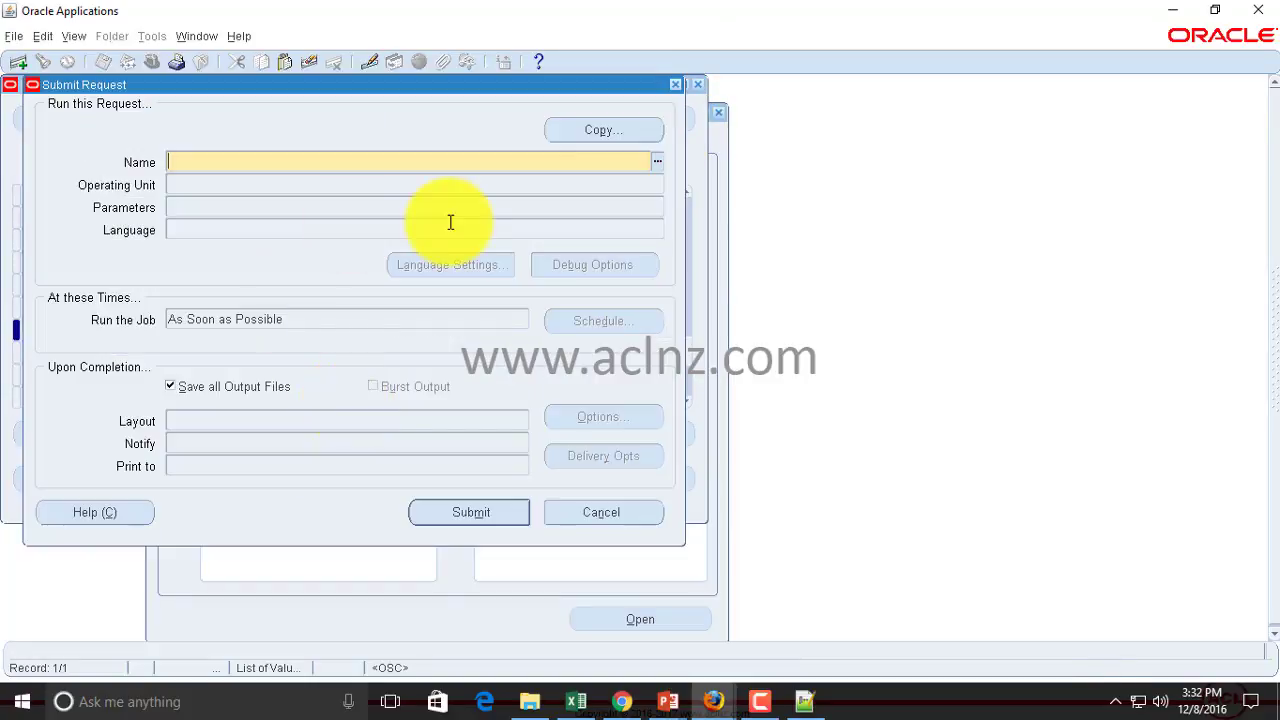
{"action": "type", "text": "PRC%Expense%"}
{"action": "key", "text": "Tab"}
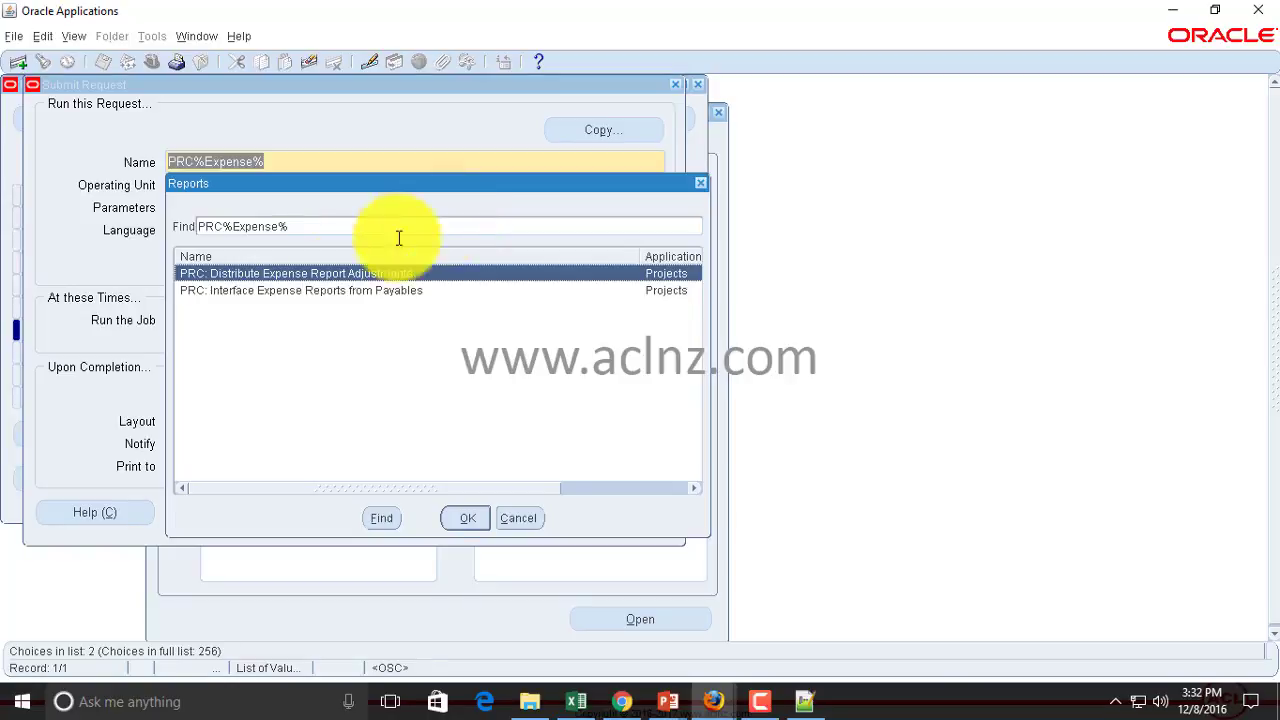
{"action": "left_click", "coordinate": [271, 291]}
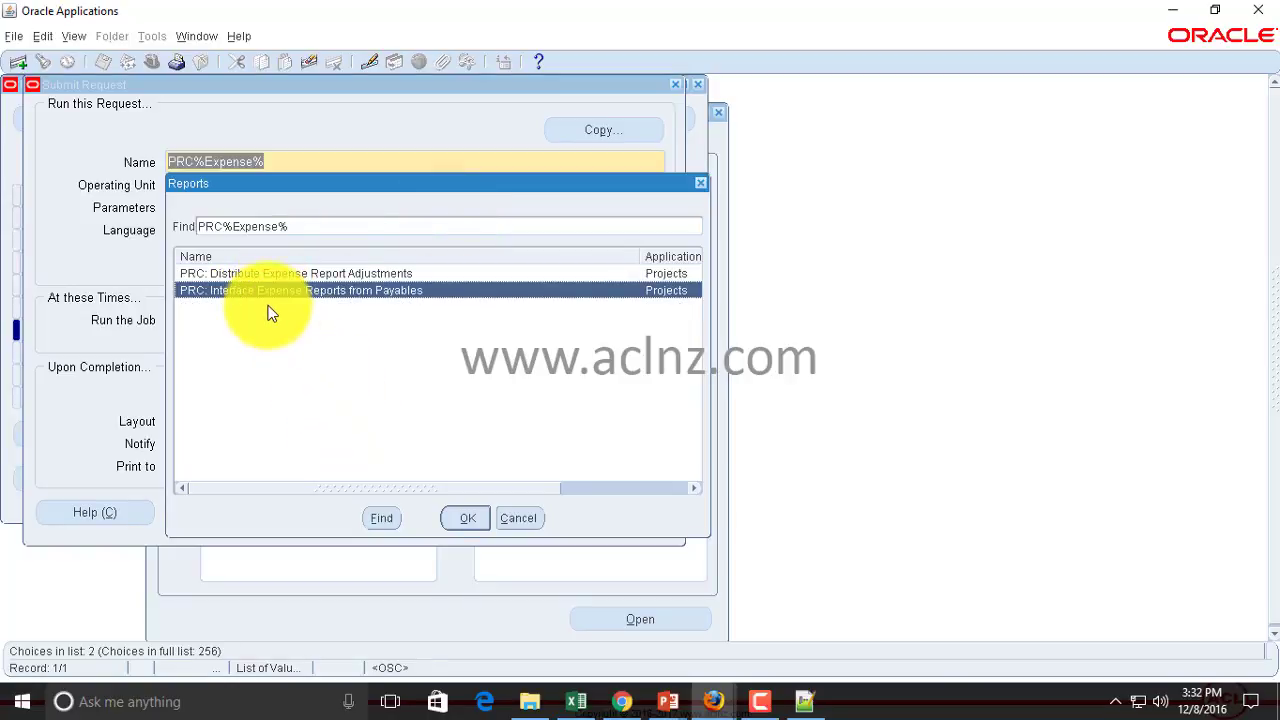
{"action": "left_click", "coordinate": [471, 518]}
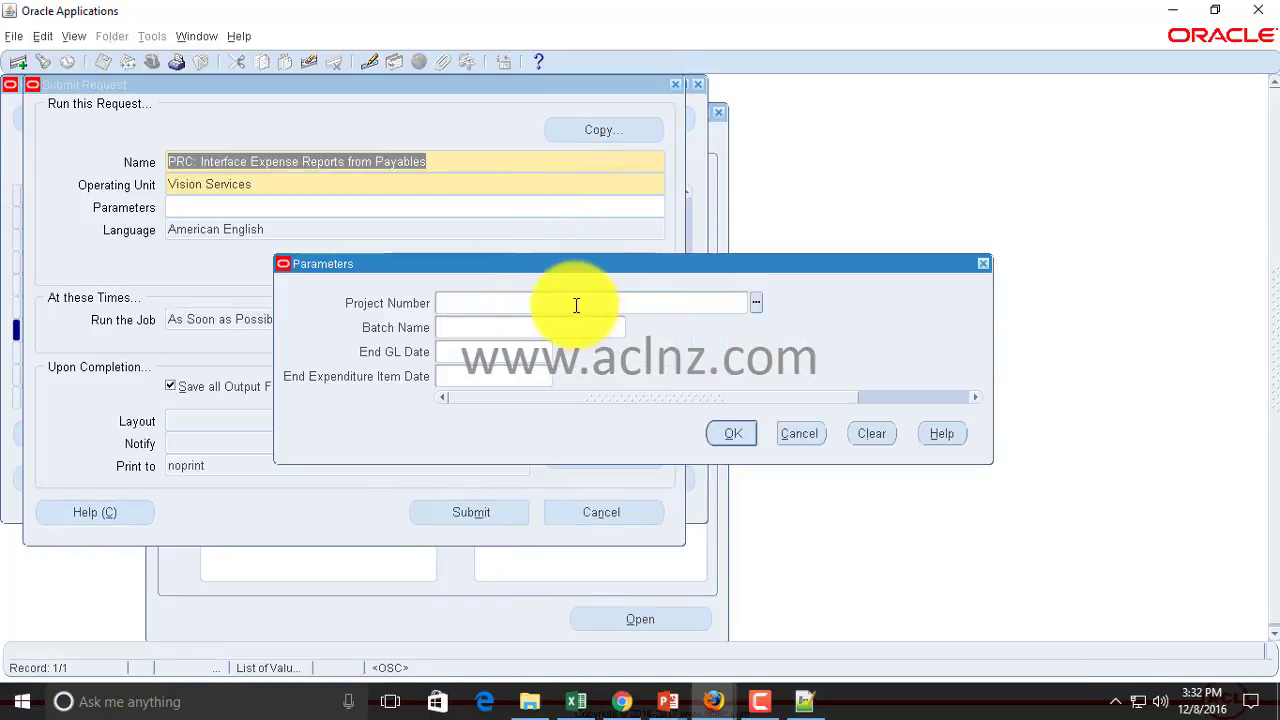
- Set the request's Project Number parameter to DM401 and accept the parameters
{"action": "type", "text": "DM401"}
{"action": "key", "text": "Tab"}
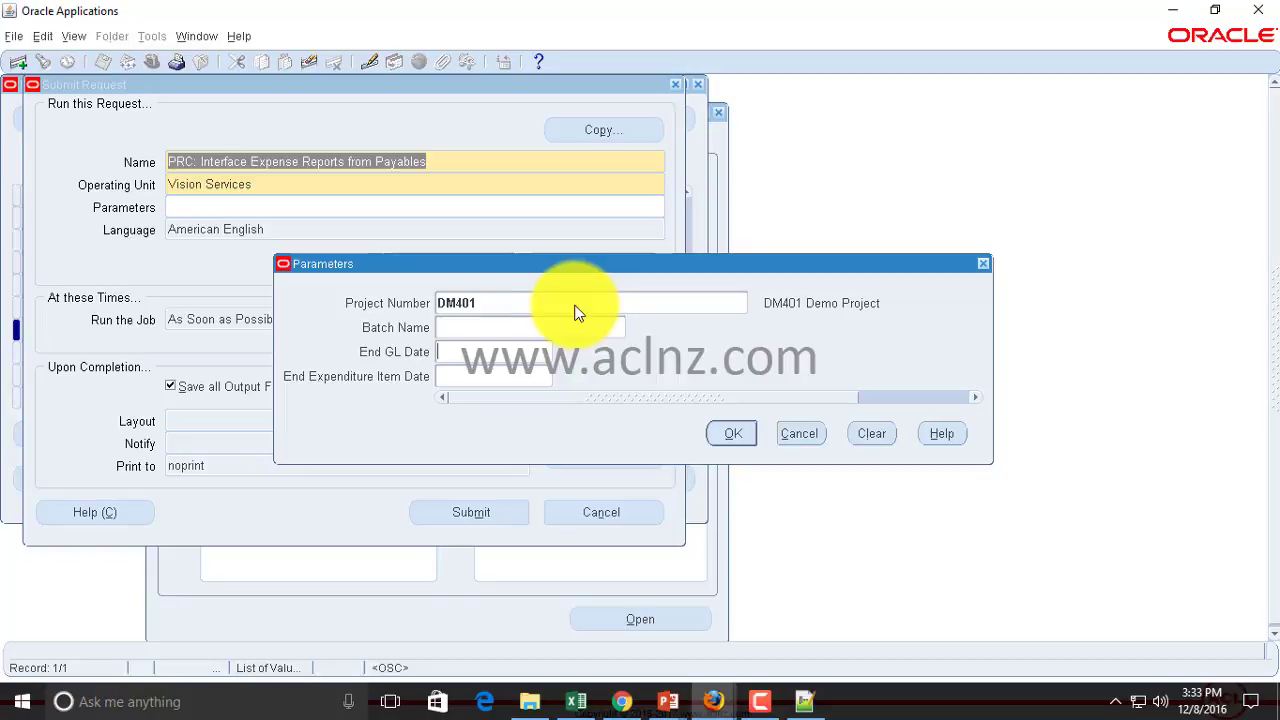
{"action": "double_click", "coordinate": [486, 302]}
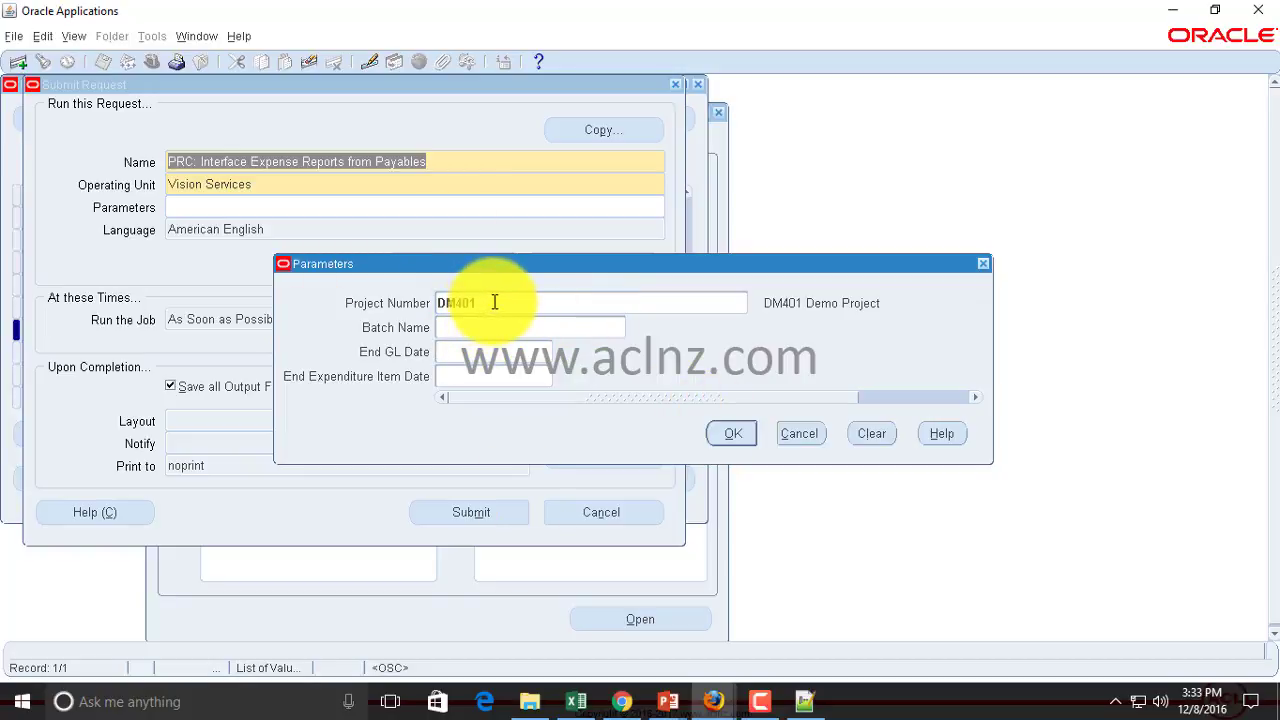
{"action": "double_click", "coordinate": [494, 302]}
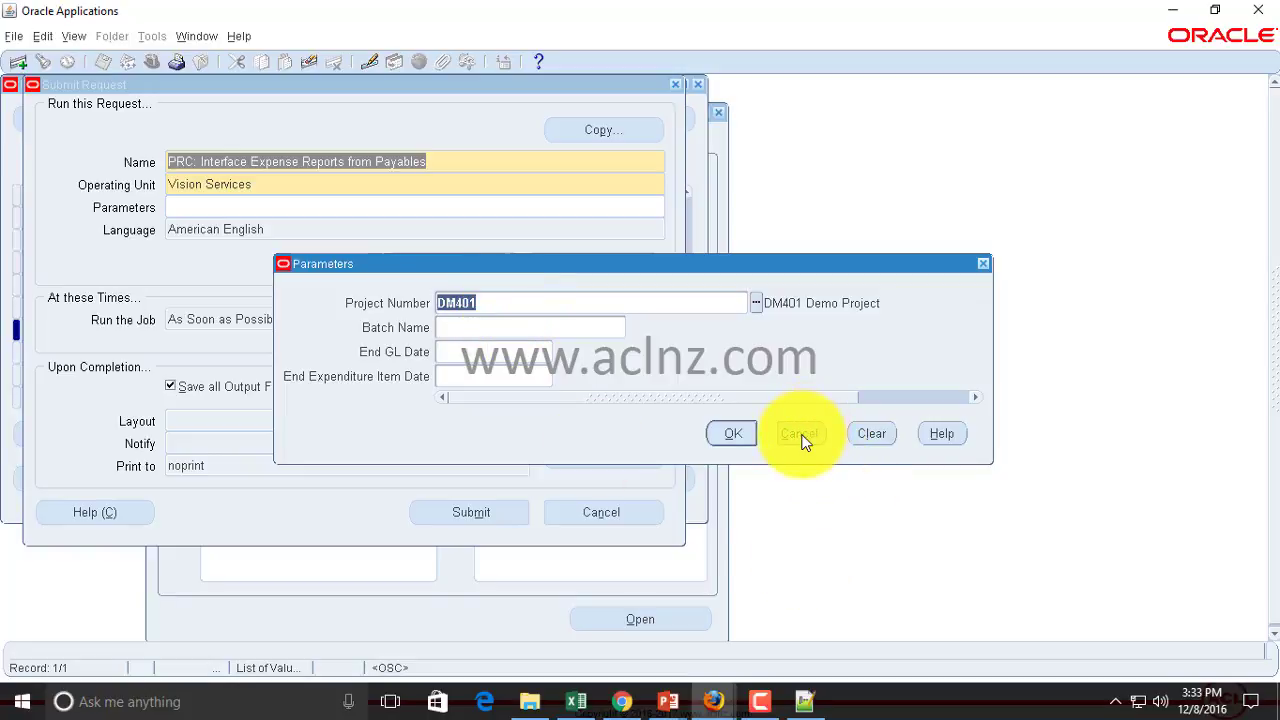
{"action": "left_click", "coordinate": [734, 438]}
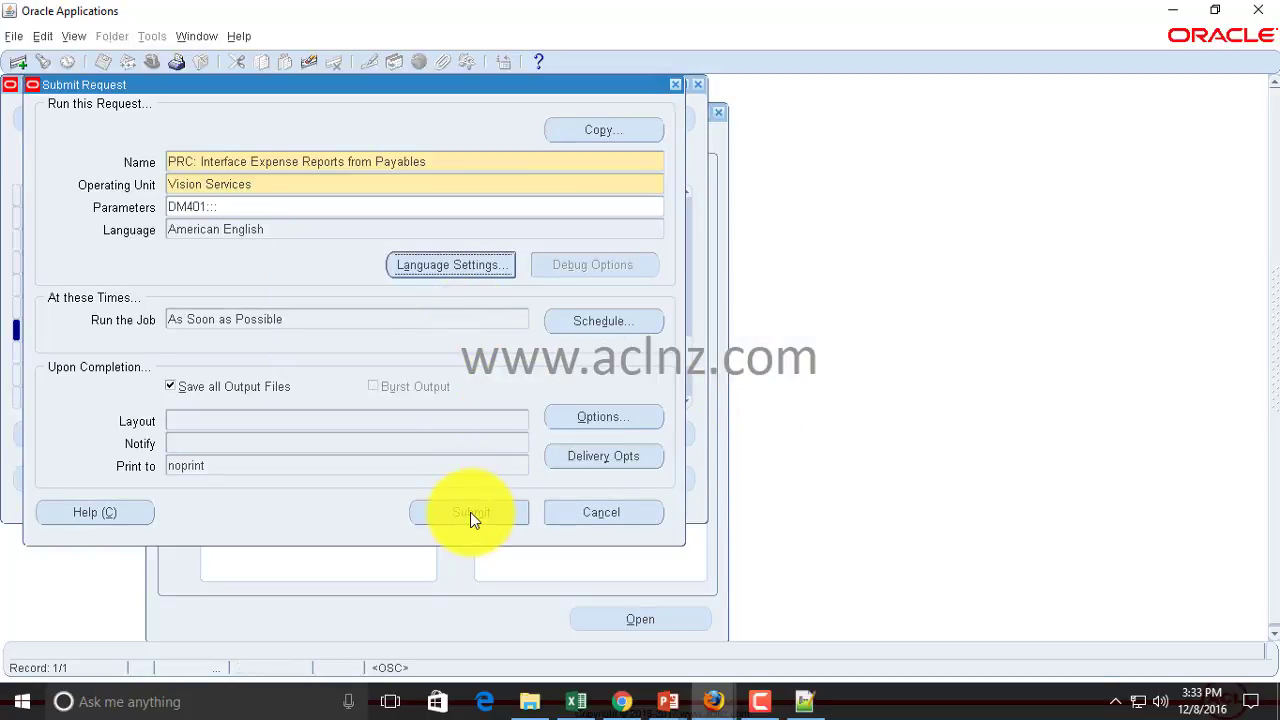
- Cancel the PRC: Interface Expense Reports from Payables submission without running it and return to the requests list
{"action": "left_click", "coordinate": [459, 165]}
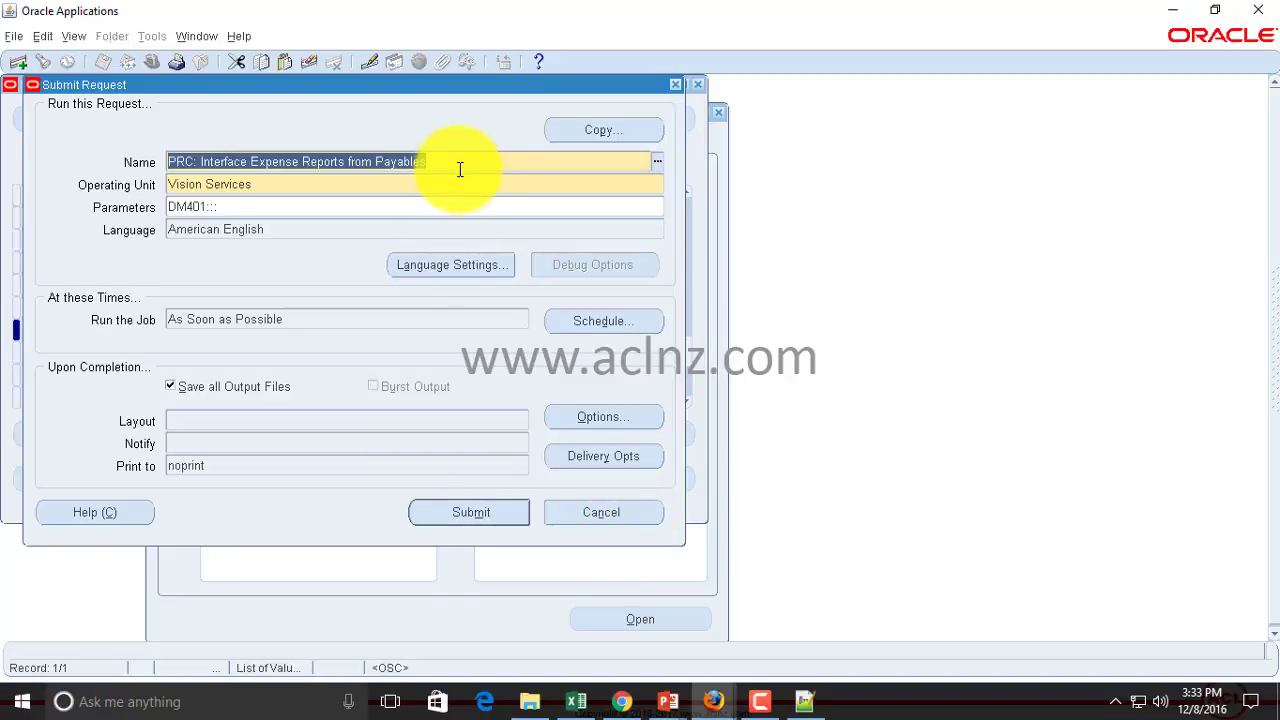
{"action": "left_click", "coordinate": [605, 514]}
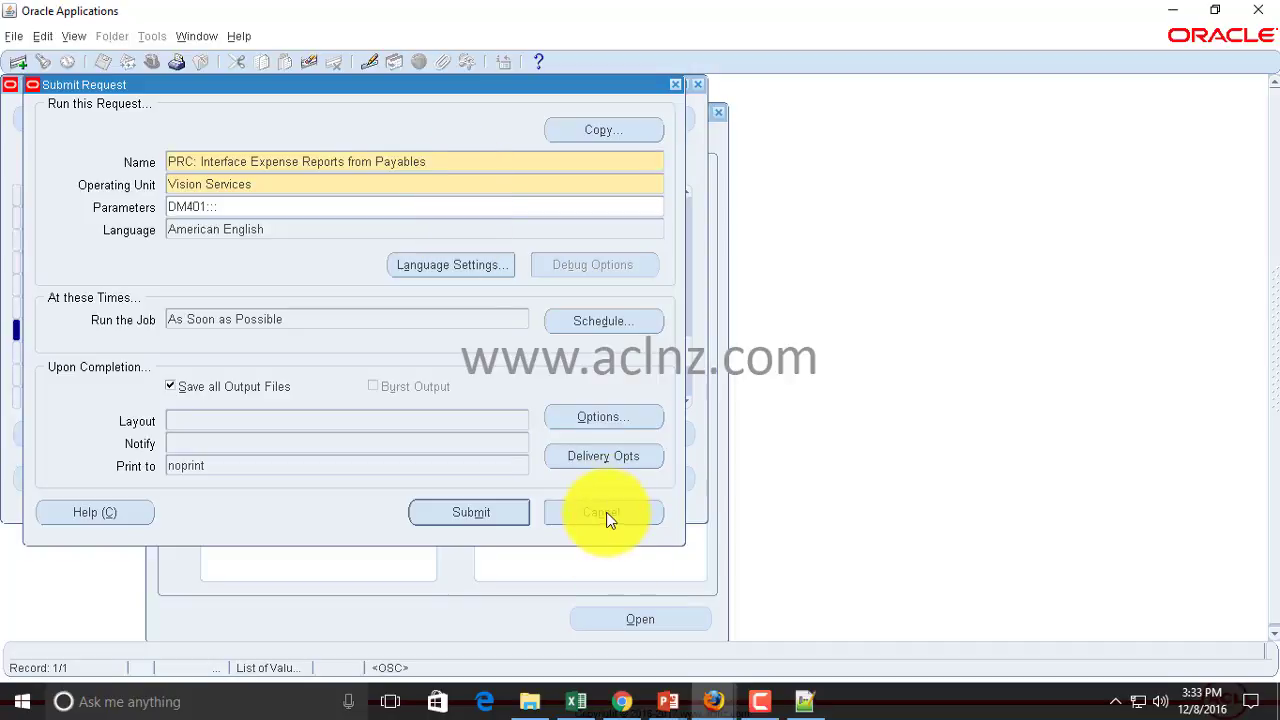
{"action": "left_click", "coordinate": [463, 396]}
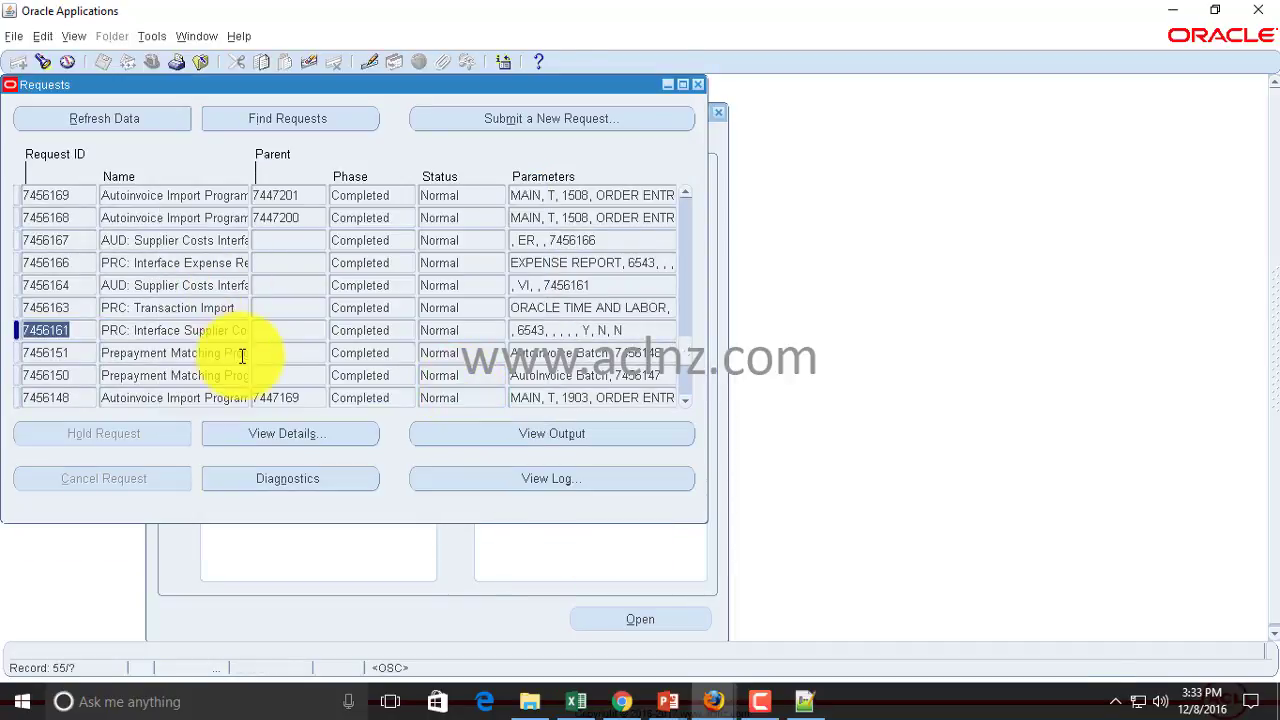
- View the output of the completed PRC: Interface Expense Reports from Payables request and close it
{"action": "left_click", "coordinate": [196, 264]}
{"action": "left_click_drag", "start_coordinate": [198, 265], "coordinate": [293, 278]}
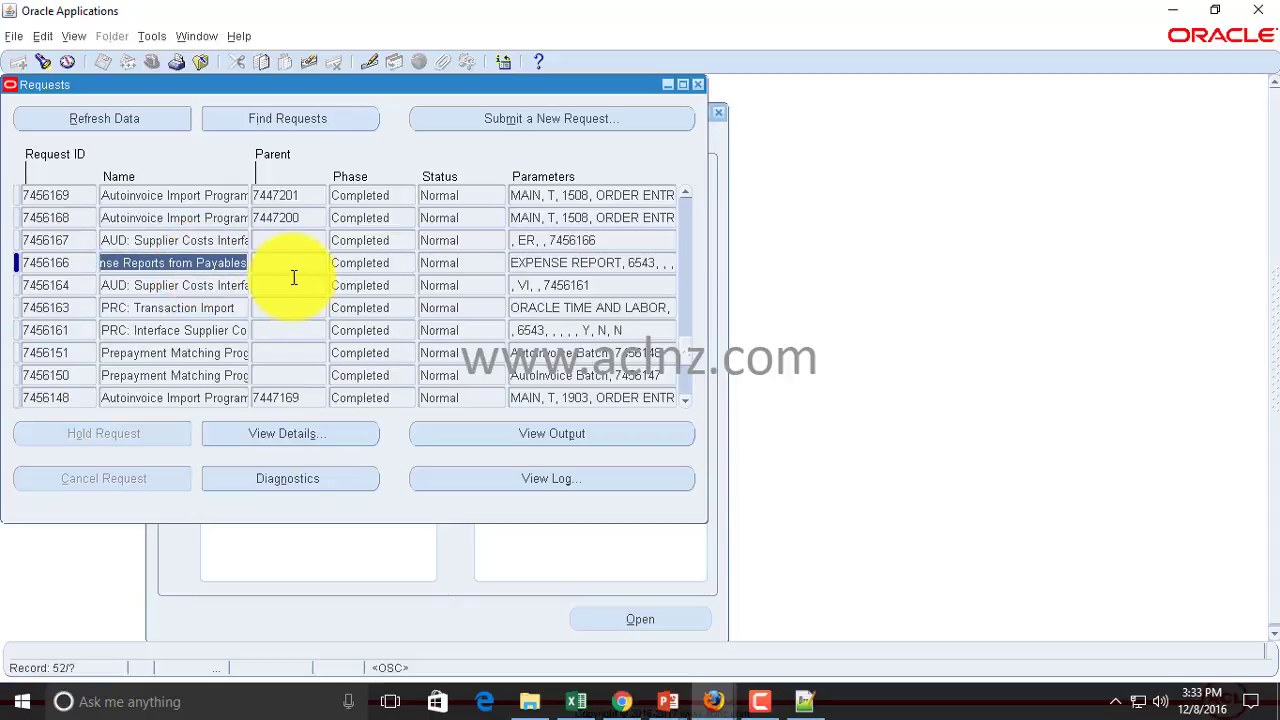
{"action": "left_click", "coordinate": [545, 433]}
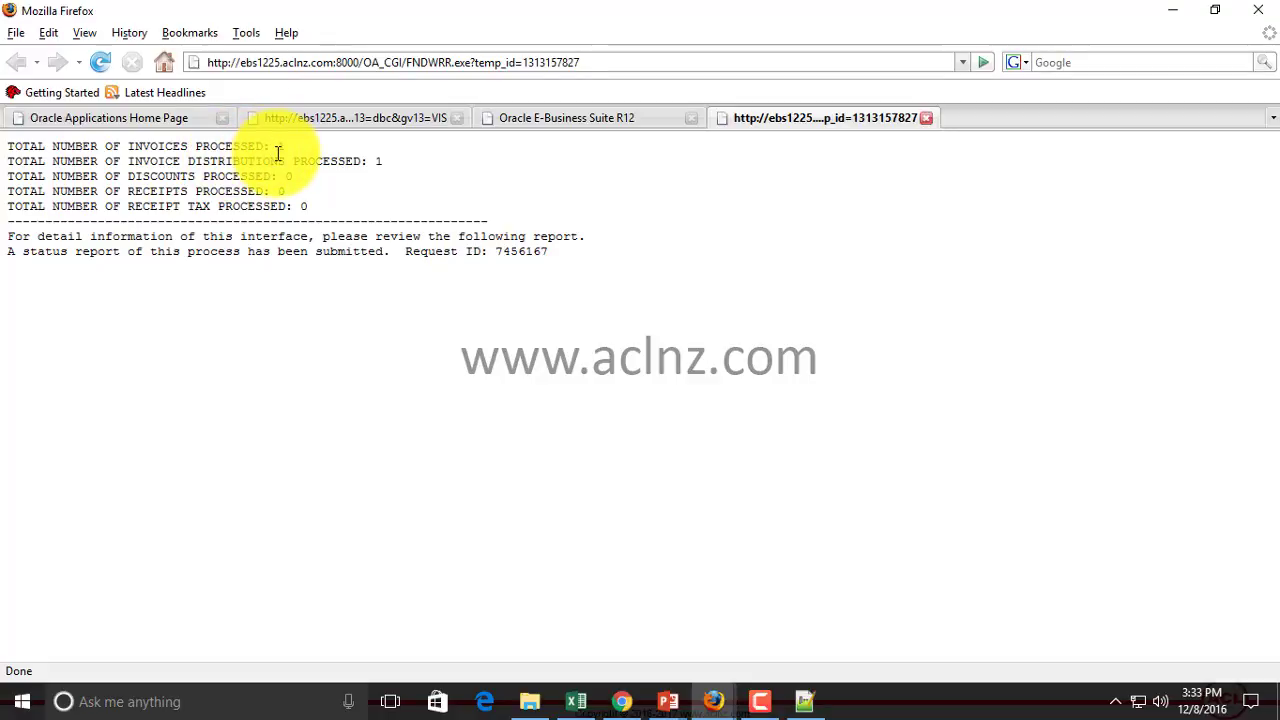
{"action": "left_click", "coordinate": [926, 118]}
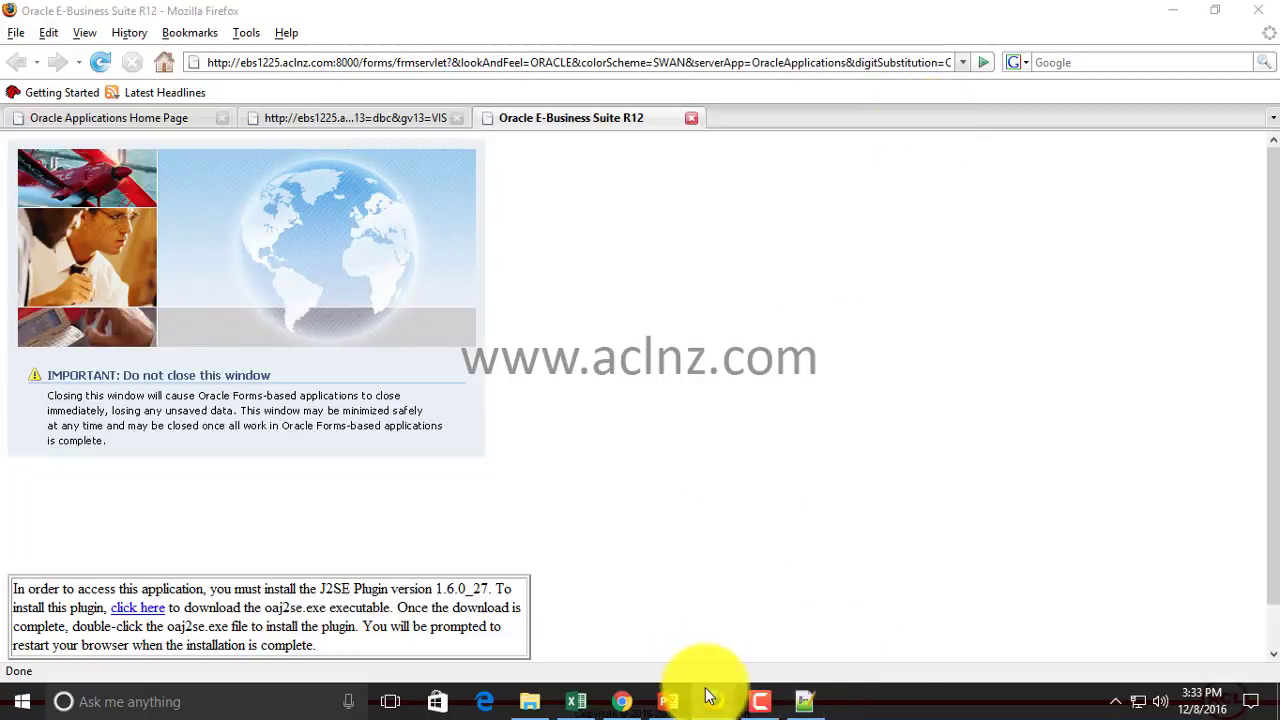
- Return to the Oracle Applications requests list and view the audit report output of request 7456167 for the expense reports
{"action": "mouse_move", "coordinate": [705, 690]}
{"action": "left_click", "coordinate": [777, 611]}
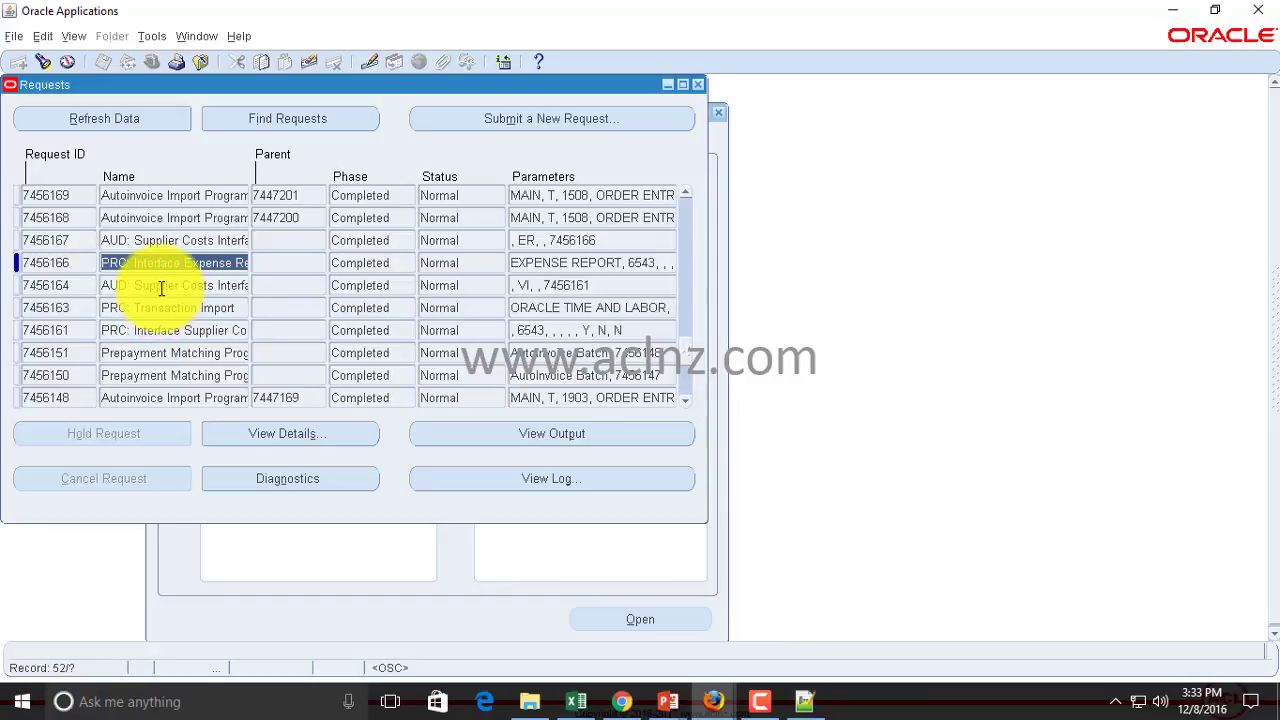
{"action": "left_click", "coordinate": [184, 241]}
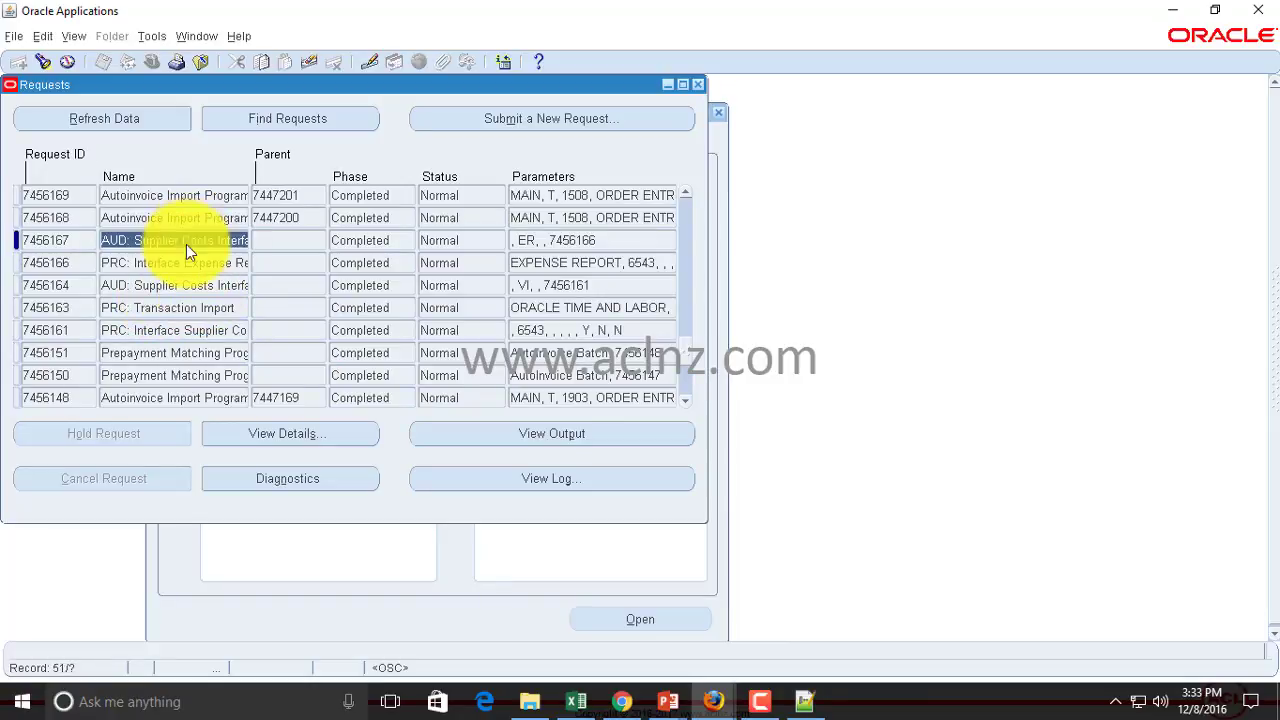
{"action": "left_click", "coordinate": [560, 434]}
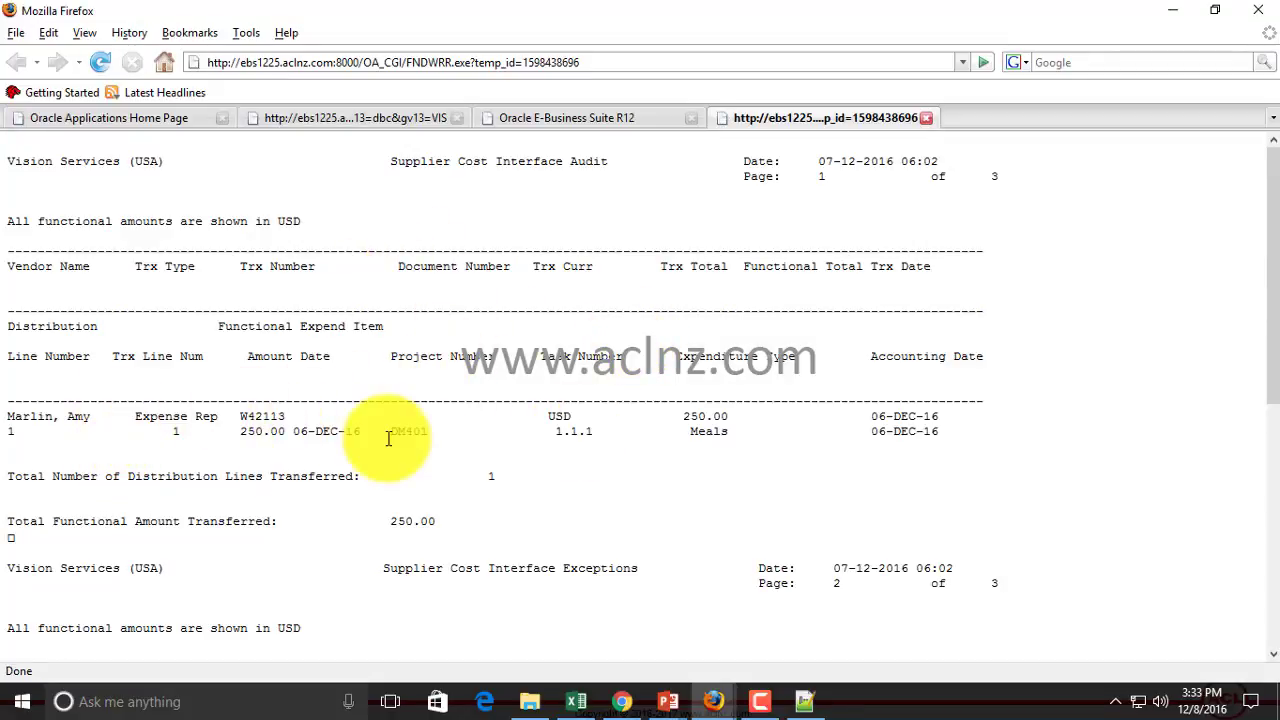
{"action": "scroll", "coordinate": [390, 450], "scroll_direction": "down", "scroll_amount": 1}
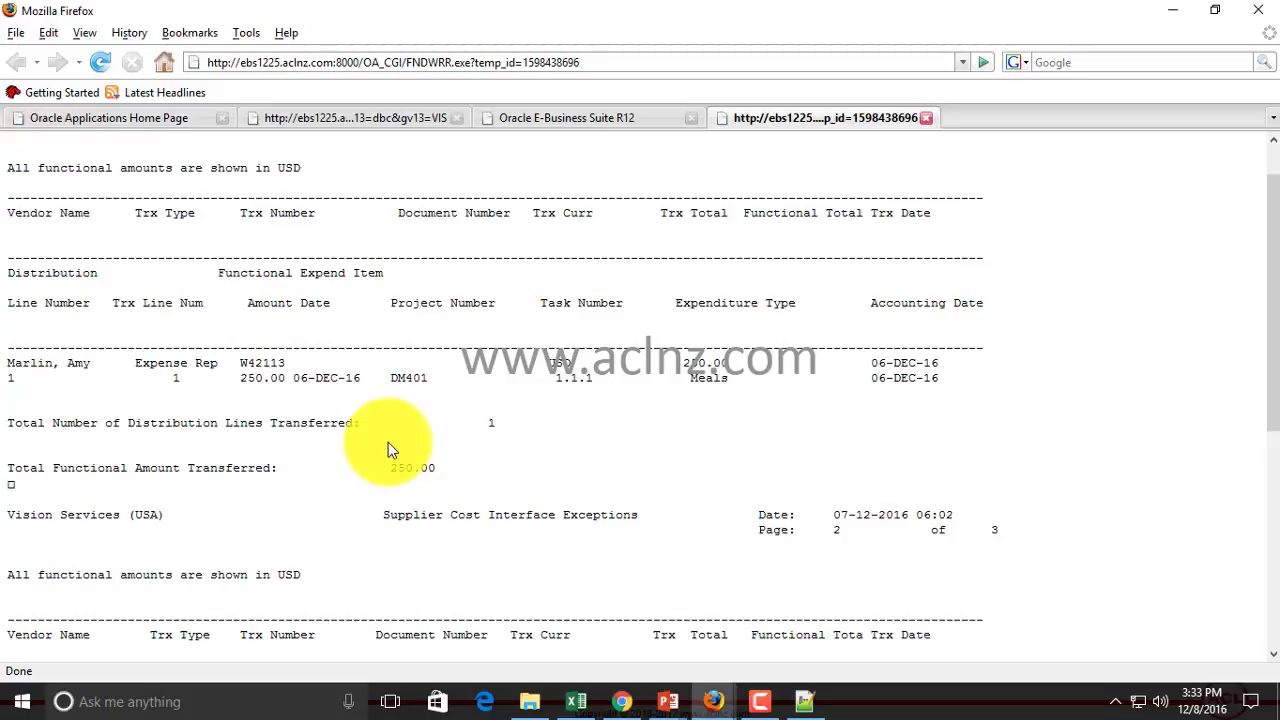
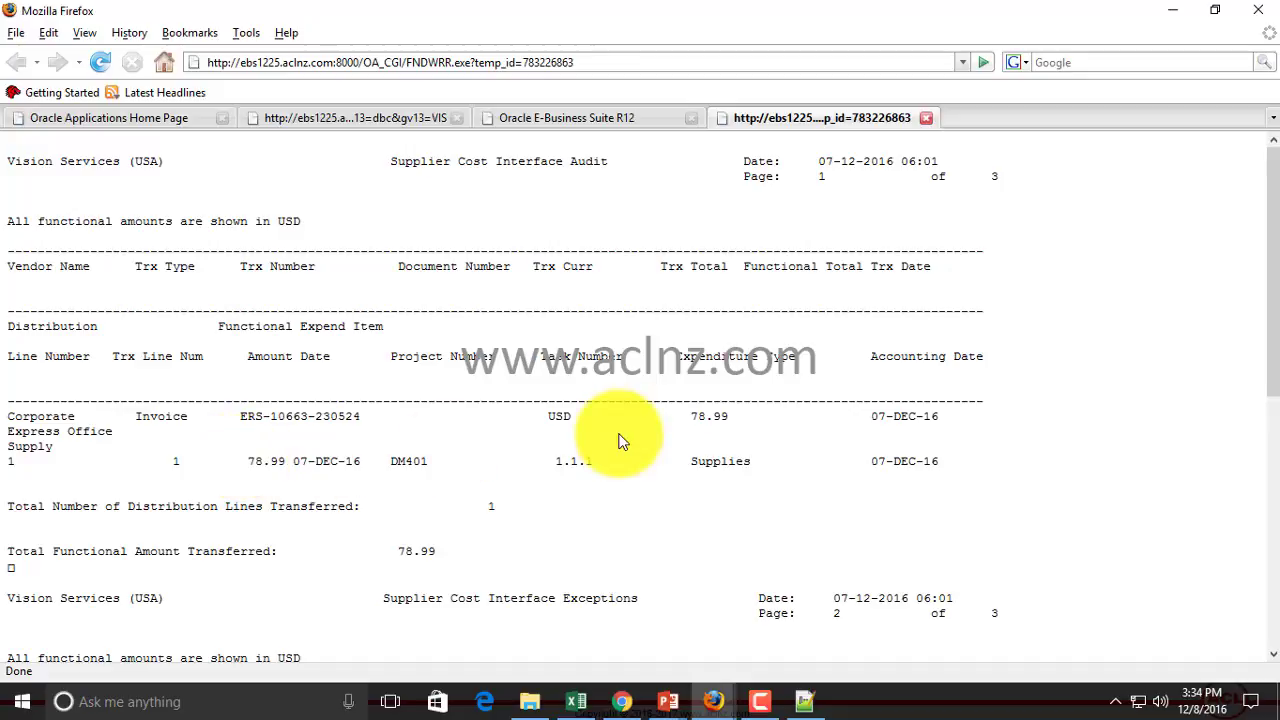
- Examine the Supplier Cost Interface Audit report for the supplier invoice, including its exceptions section, and close it
{"action": "scroll", "coordinate": [1050, 515], "scroll_direction": "down", "scroll_amount": 2}
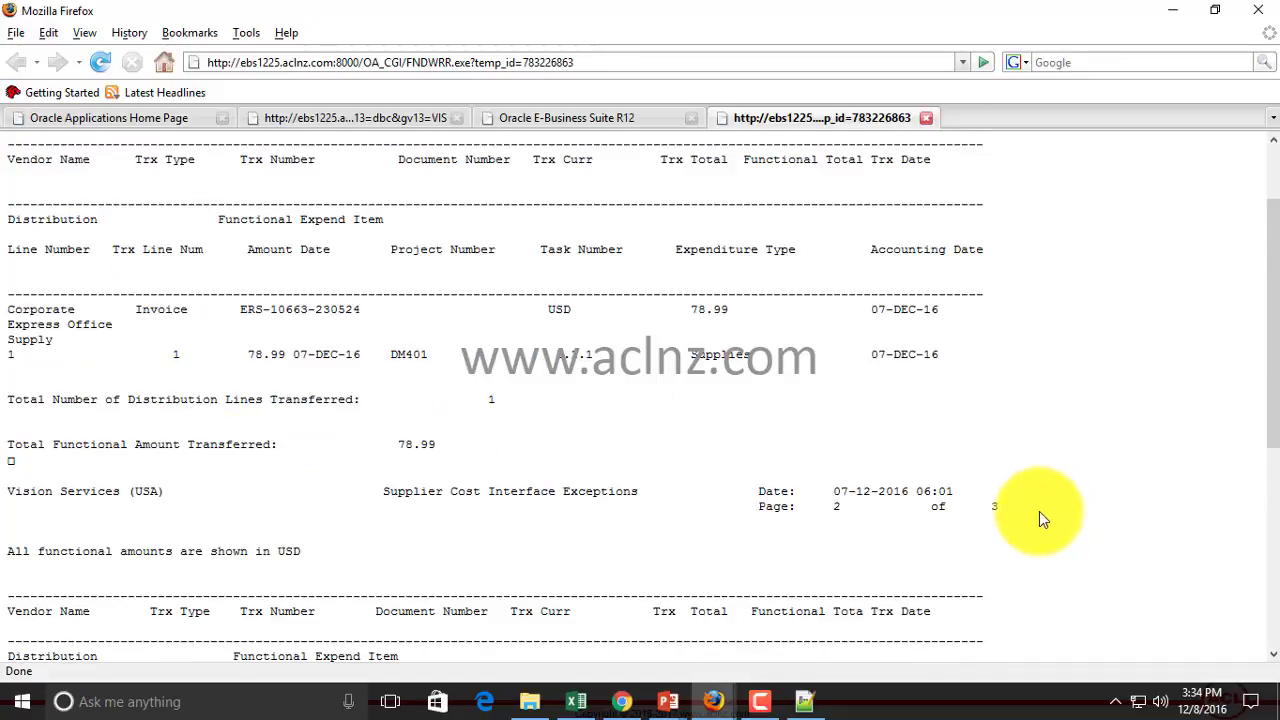
{"action": "scroll", "coordinate": [1040, 515], "scroll_direction": "down", "scroll_amount": 4}
{"action": "scroll", "coordinate": [1040, 515], "scroll_direction": "up", "scroll_amount": 3}
{"action": "scroll", "coordinate": [1038, 517], "scroll_direction": "up", "scroll_amount": 4}
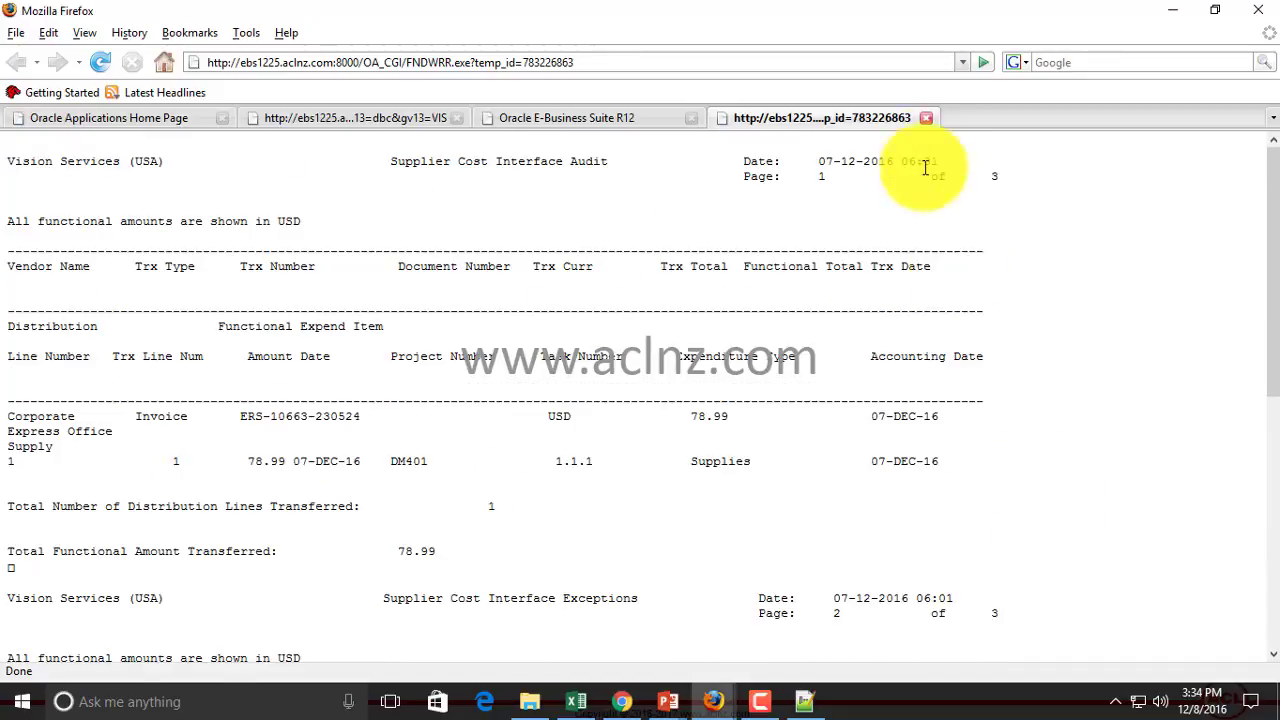
{"action": "left_click", "coordinate": [926, 118]}
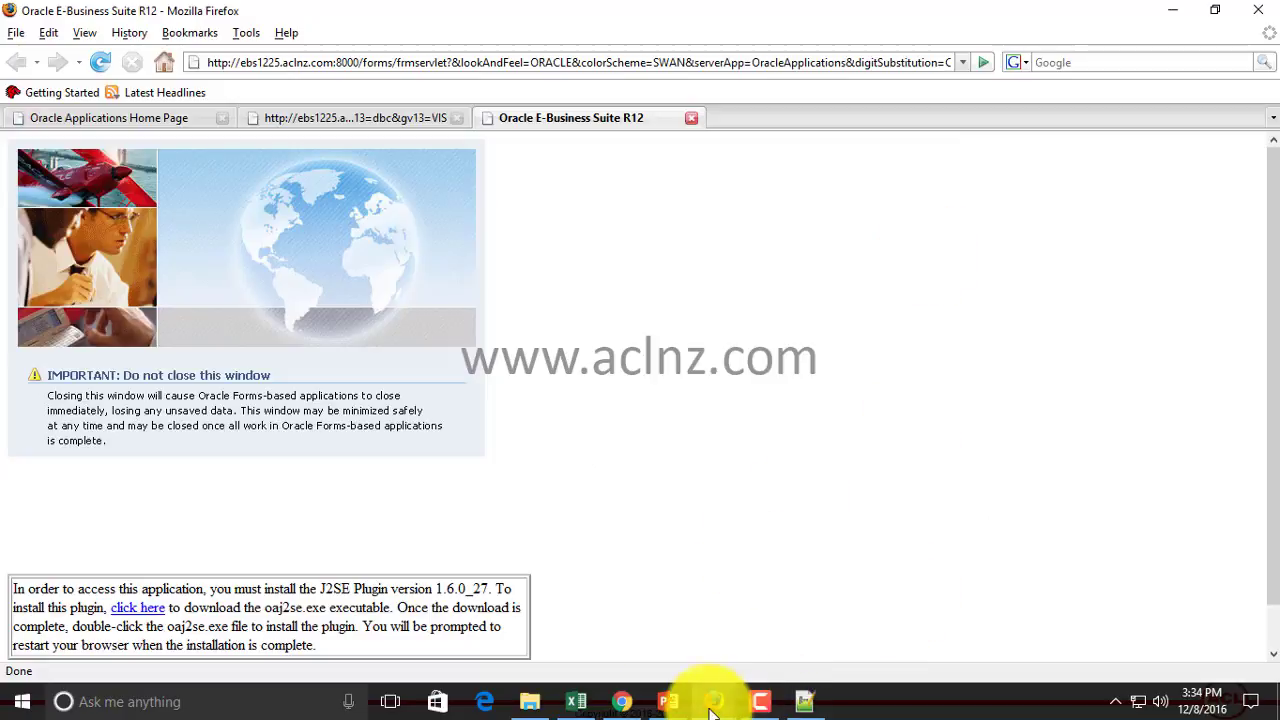
- Review the PRC: Transaction Import entry on the PowerPoint slide and return to the Oracle Applications requests list
{"action": "left_click", "coordinate": [670, 701]}
{"action": "left_click", "coordinate": [757, 637]}
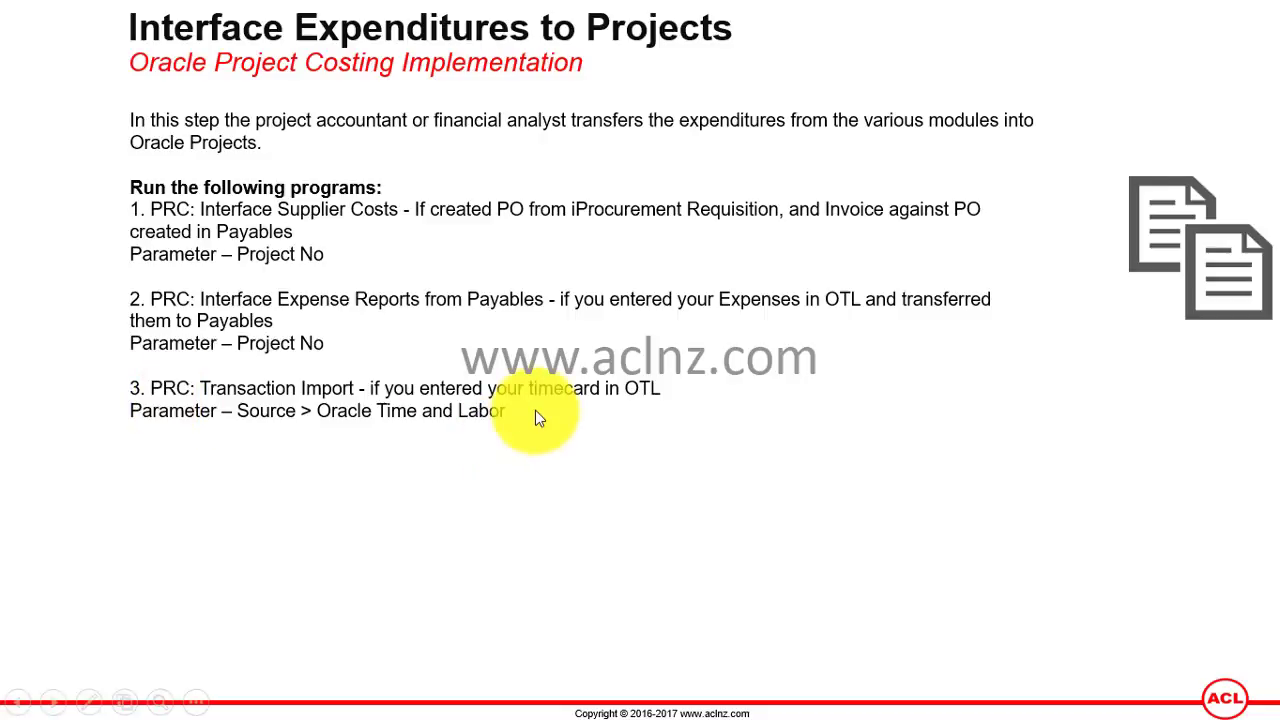
{"action": "key", "text": "alt+Tab"}
{"action": "key", "text": "alt+Tab"}
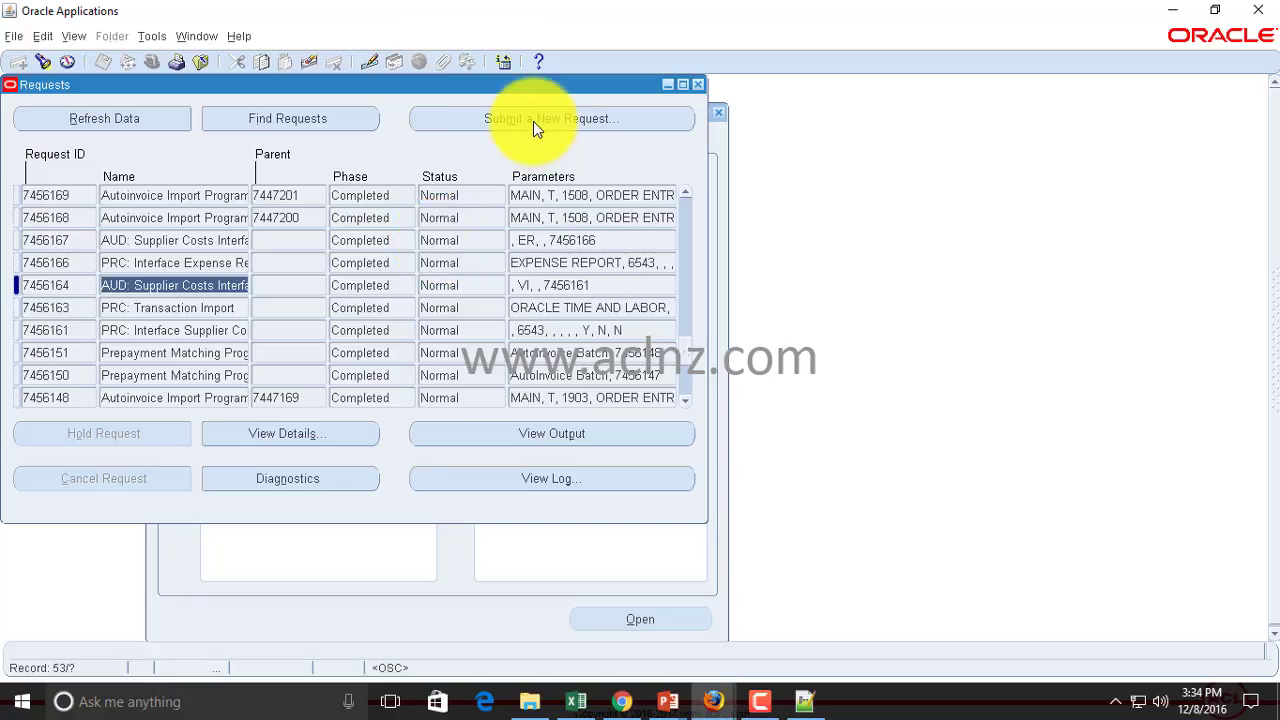
- Start a new single request, finding PRC%Transaction% and choosing PRC: Transaction Import
{"action": "left_click", "coordinate": [533, 120]}
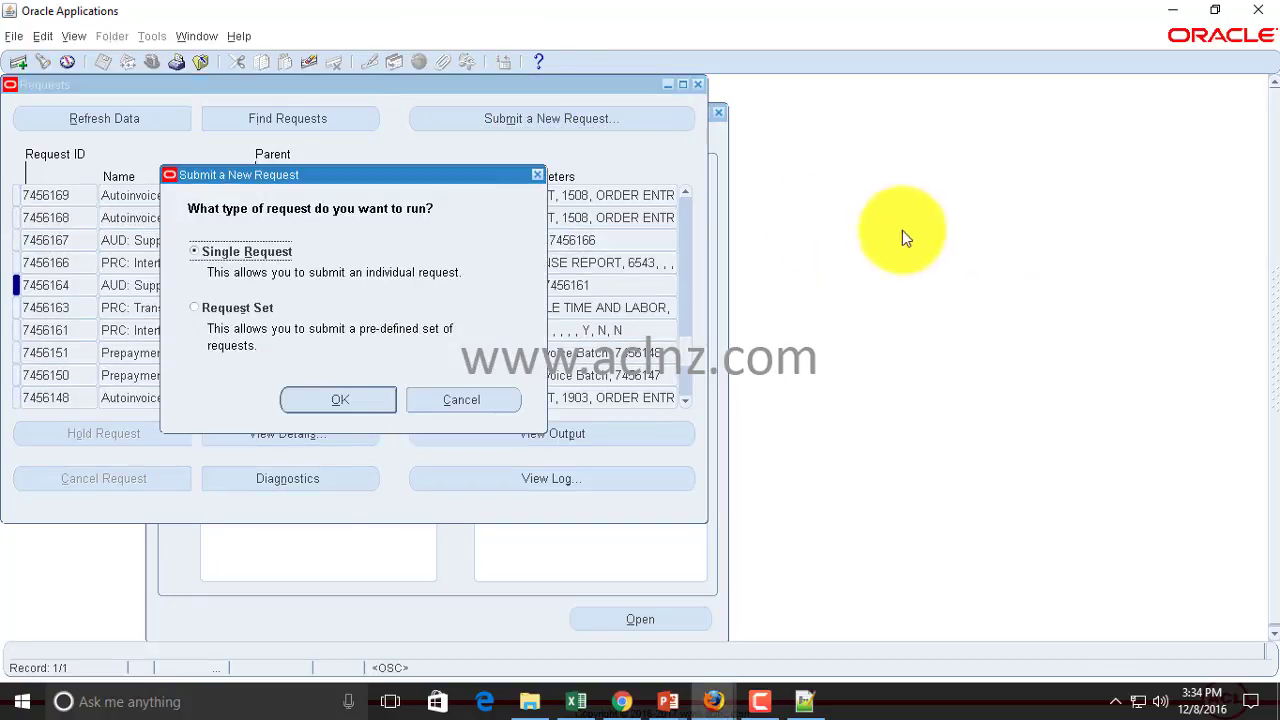
{"action": "left_click", "coordinate": [362, 405]}
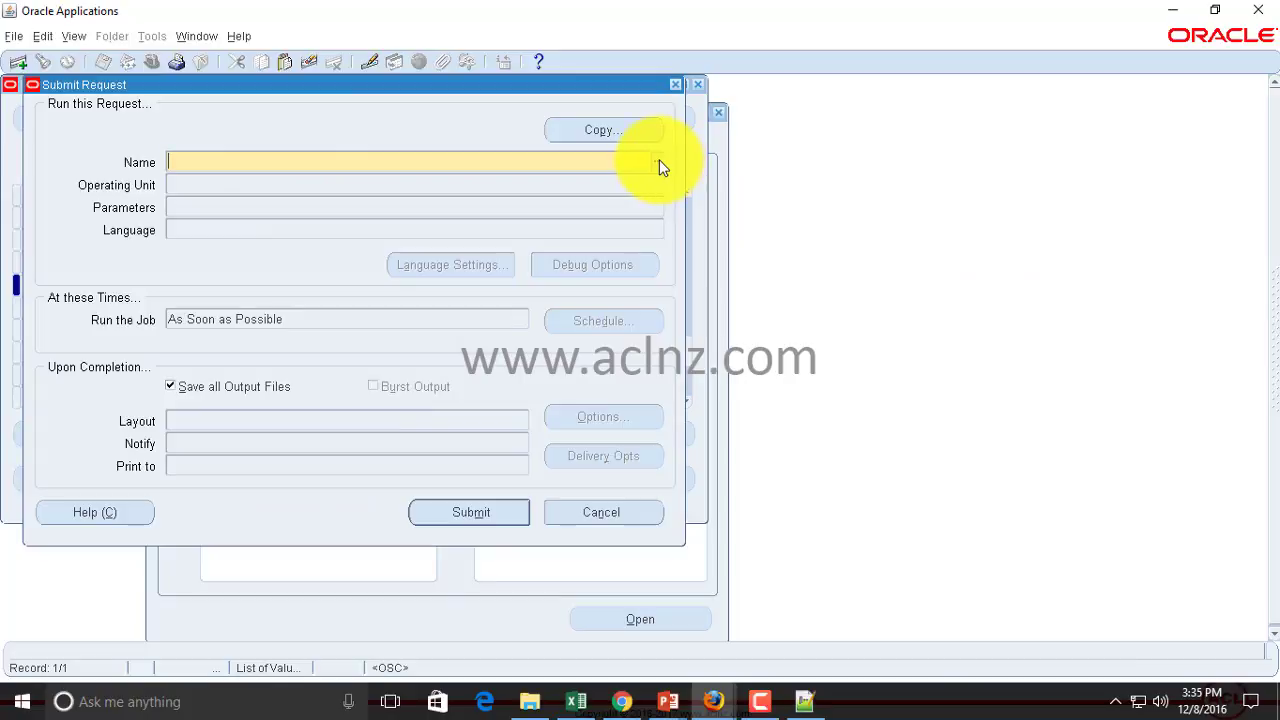
{"action": "type", "text": "PRC%Transaction%"}
{"action": "key", "text": "Tab"}
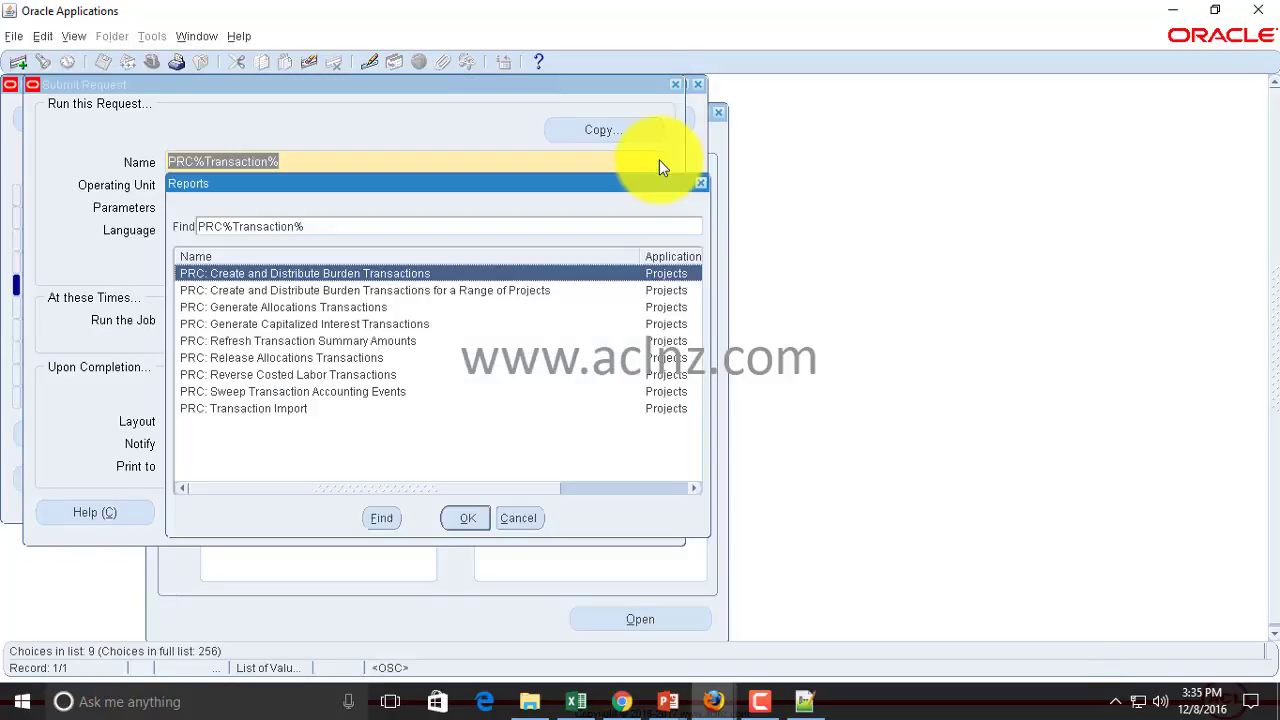
{"action": "left_click", "coordinate": [288, 412]}
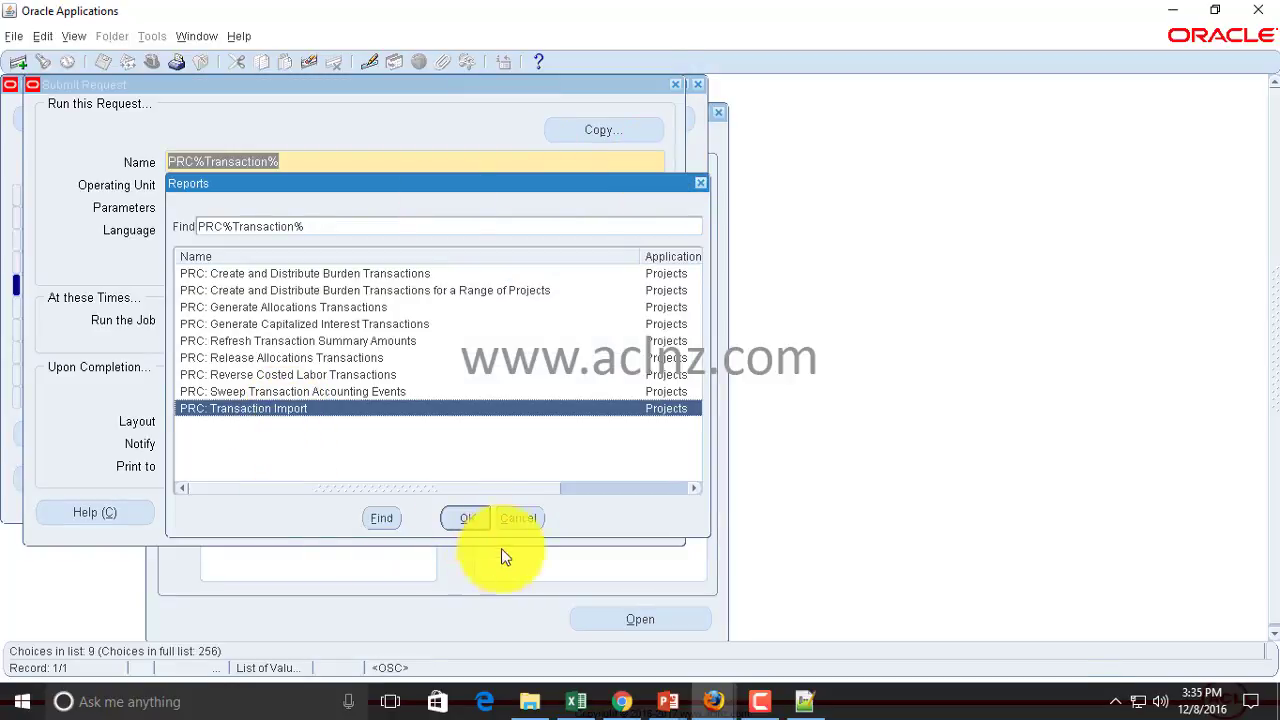
{"action": "left_click", "coordinate": [465, 527]}
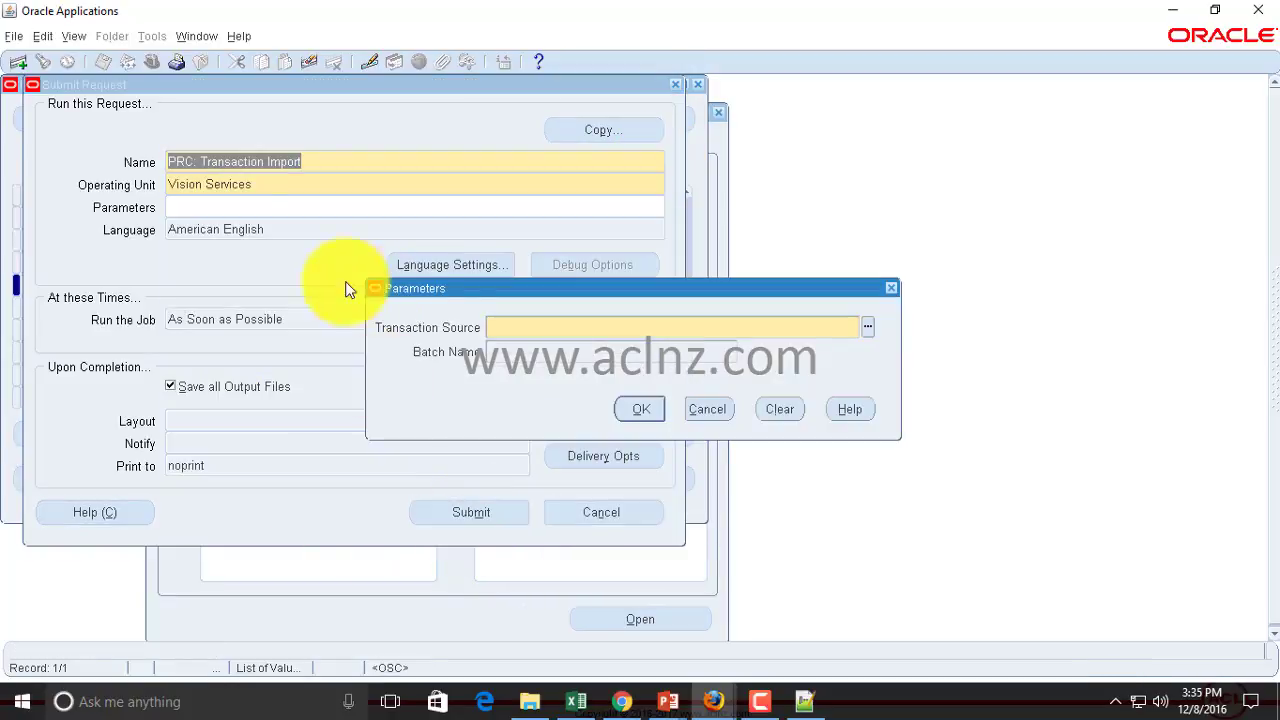
- Set the transaction source of the PRC: Transaction Import request to Oracle Time and Labor and accept the parameters
{"action": "left_click", "coordinate": [868, 326]}
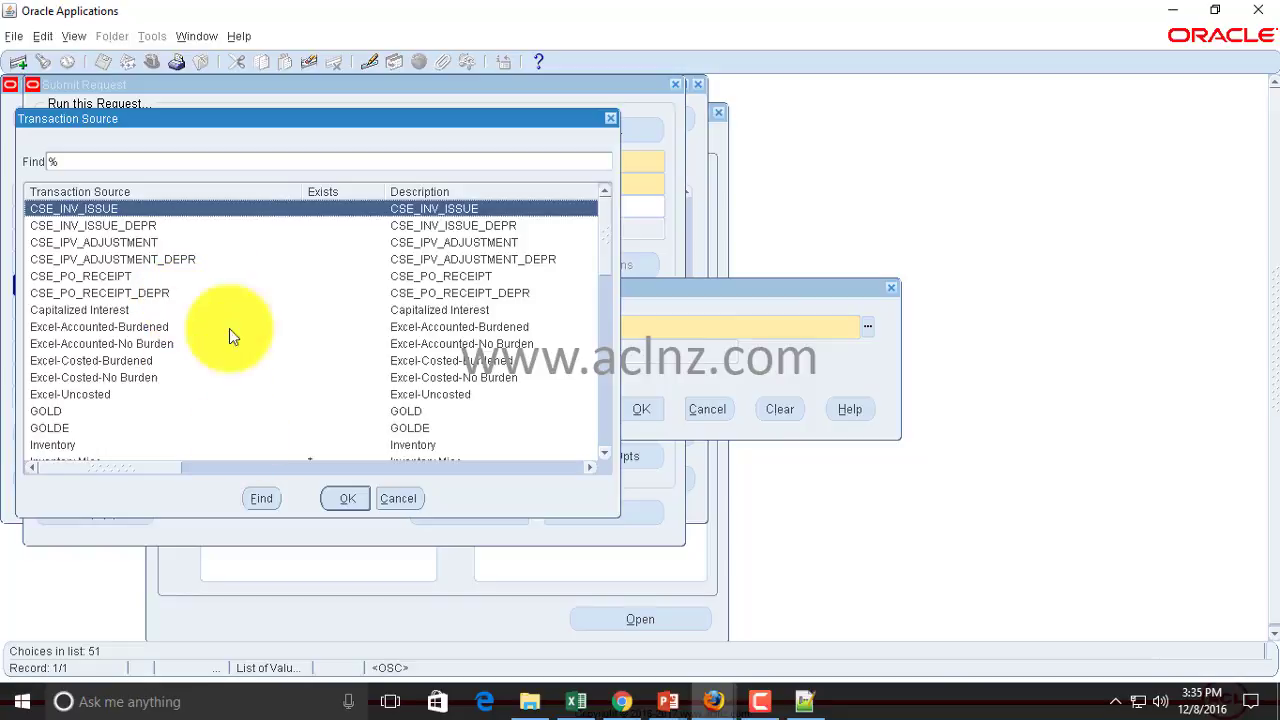
{"action": "scroll", "coordinate": [279, 390], "scroll_direction": "down", "scroll_amount": 2}
{"action": "scroll", "coordinate": [279, 390], "scroll_direction": "down", "scroll_amount": 4}
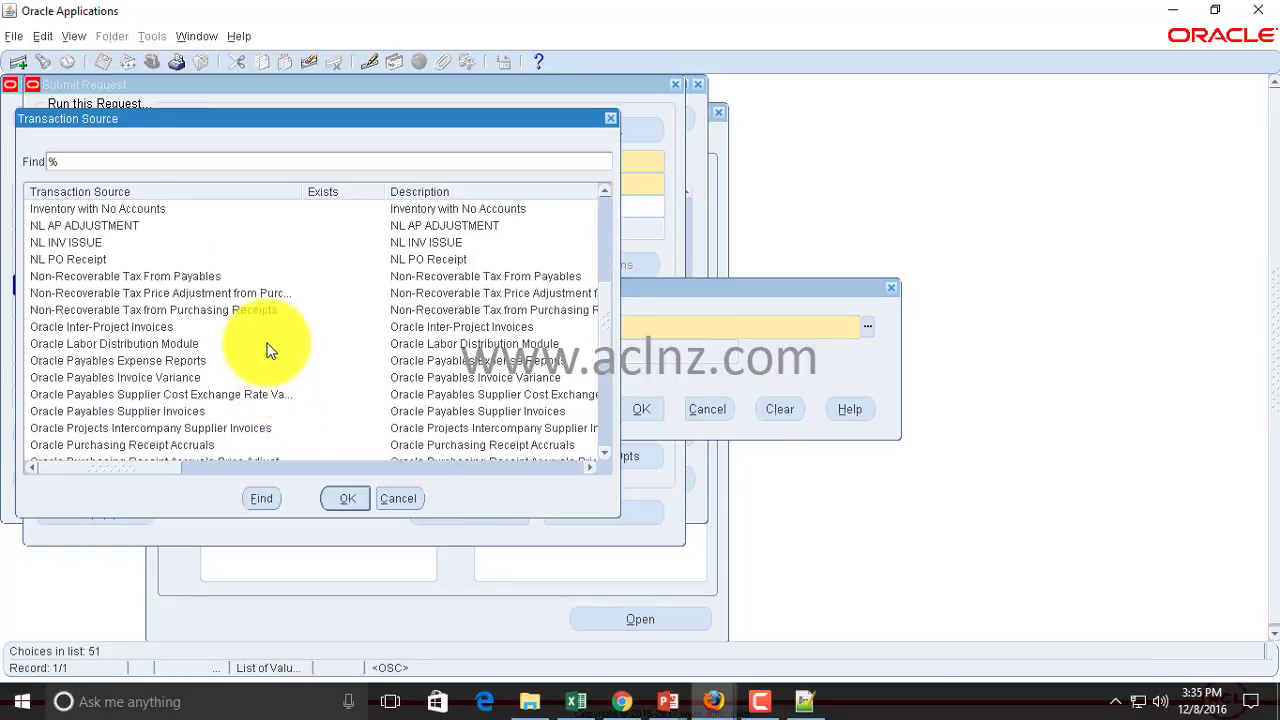
{"action": "scroll", "coordinate": [256, 317], "scroll_direction": "down", "scroll_amount": 1}
{"action": "left_click", "coordinate": [121, 446]}
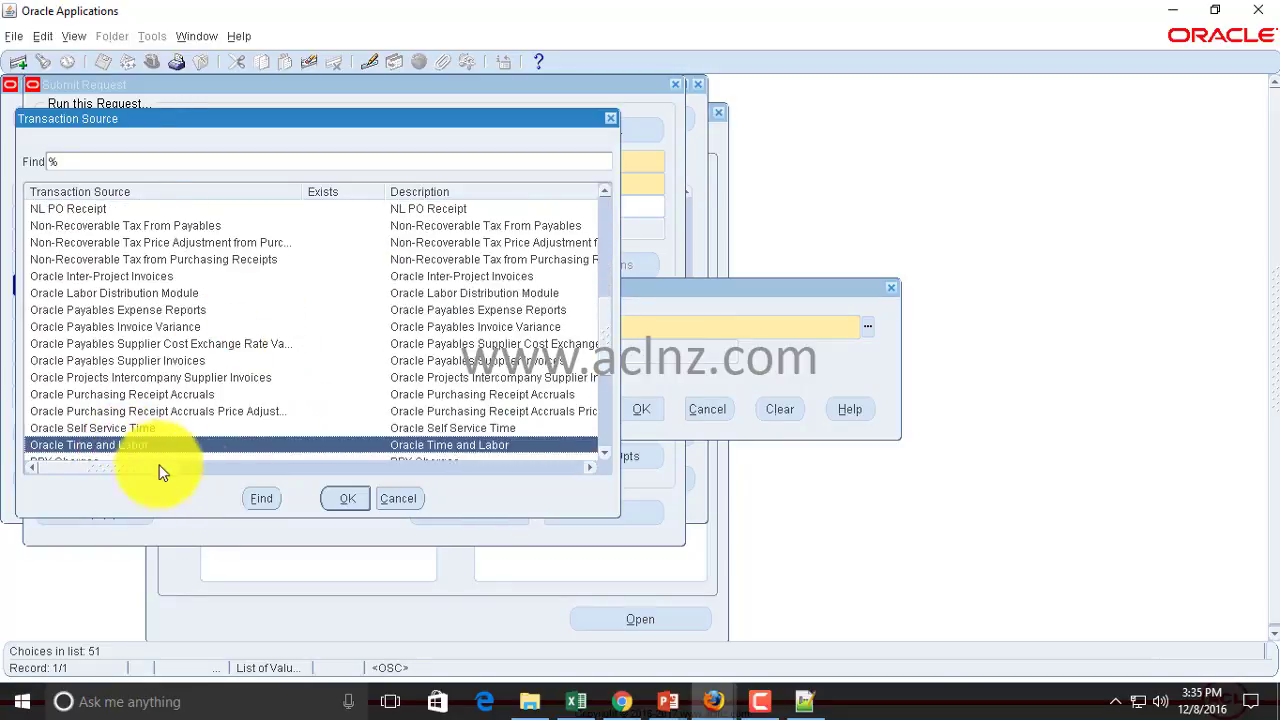
{"action": "left_click", "coordinate": [342, 500]}
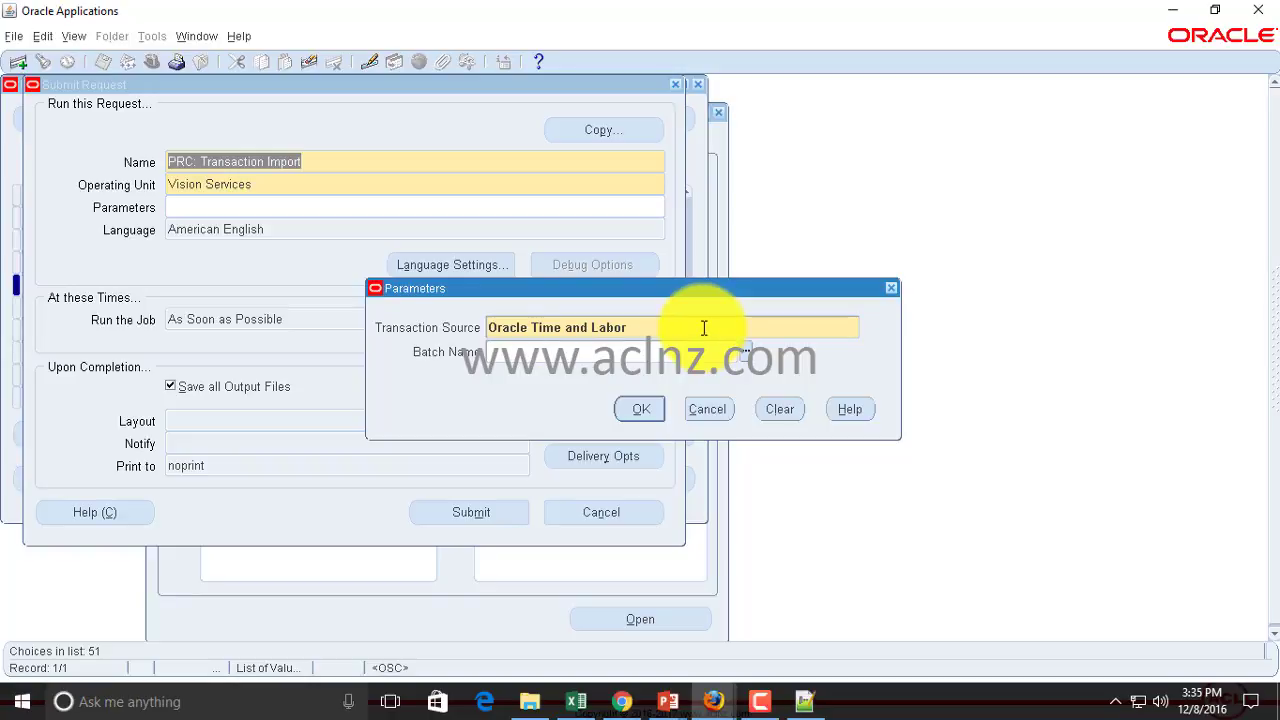
{"action": "left_click", "coordinate": [646, 407]}
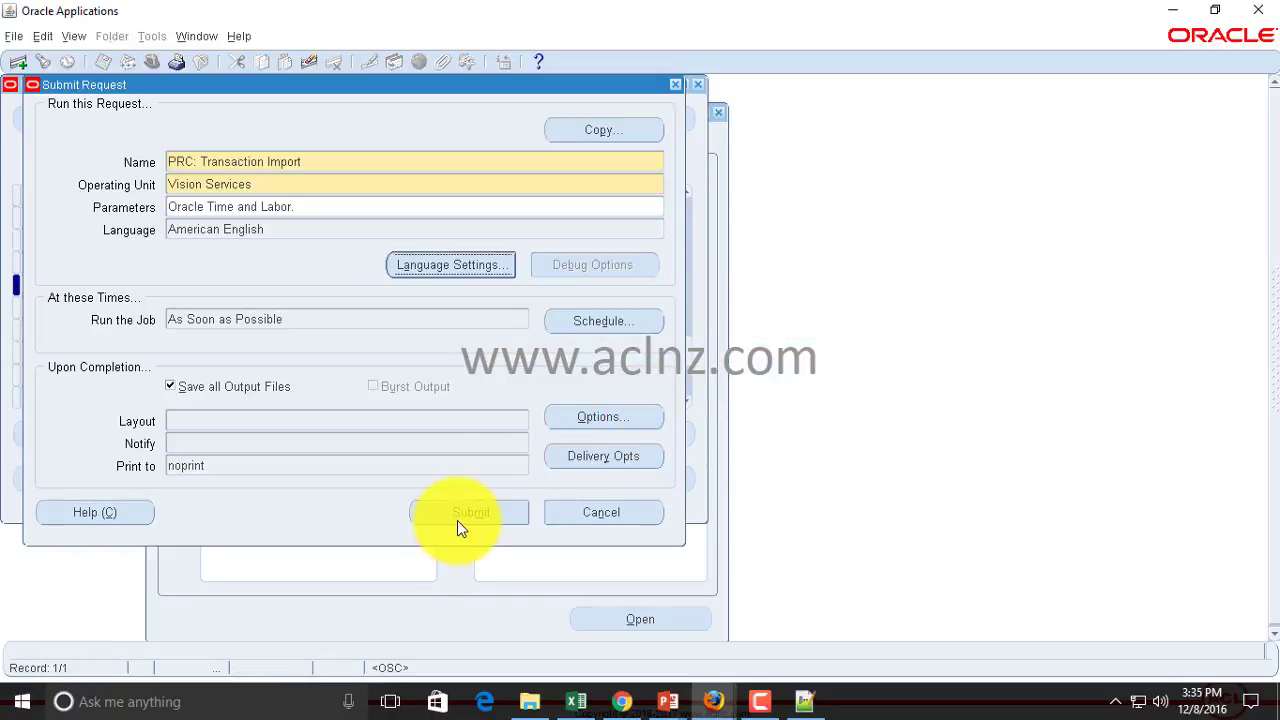
- Cancel the PRC: Transaction Import request without submitting it and dismiss the request type choice
{"action": "left_click", "coordinate": [316, 161]}
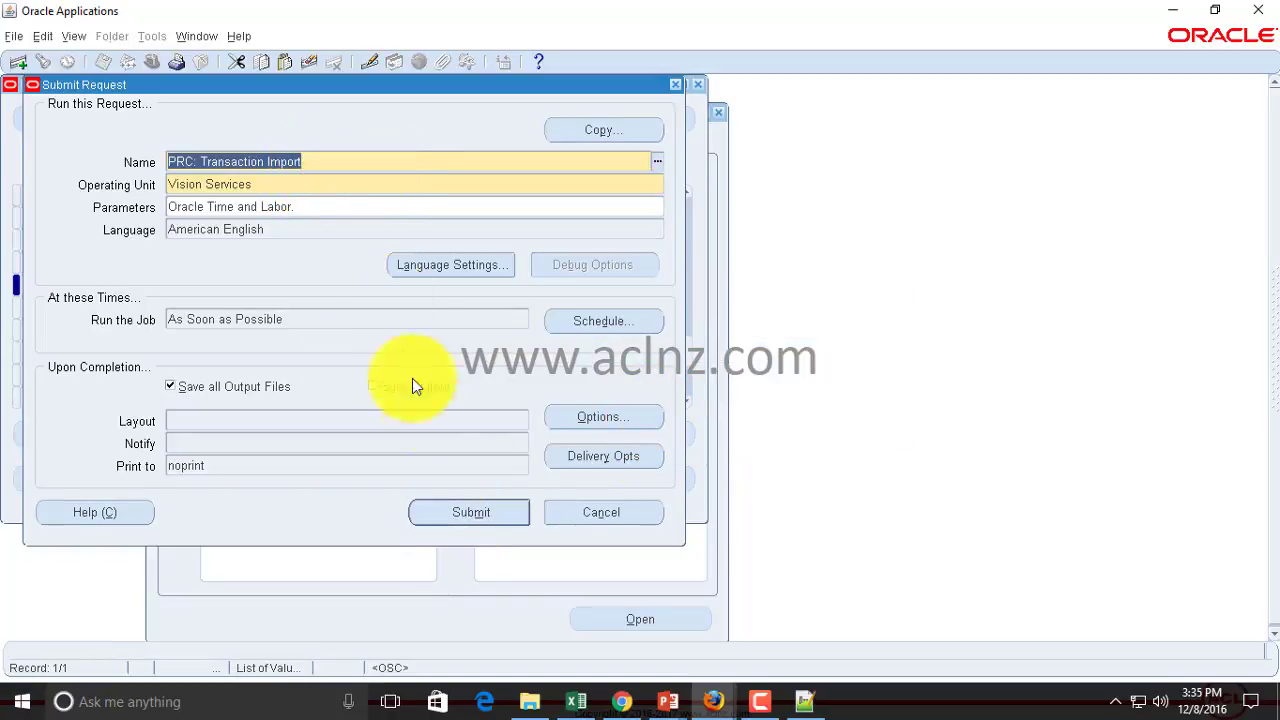
{"action": "left_click", "coordinate": [604, 515]}
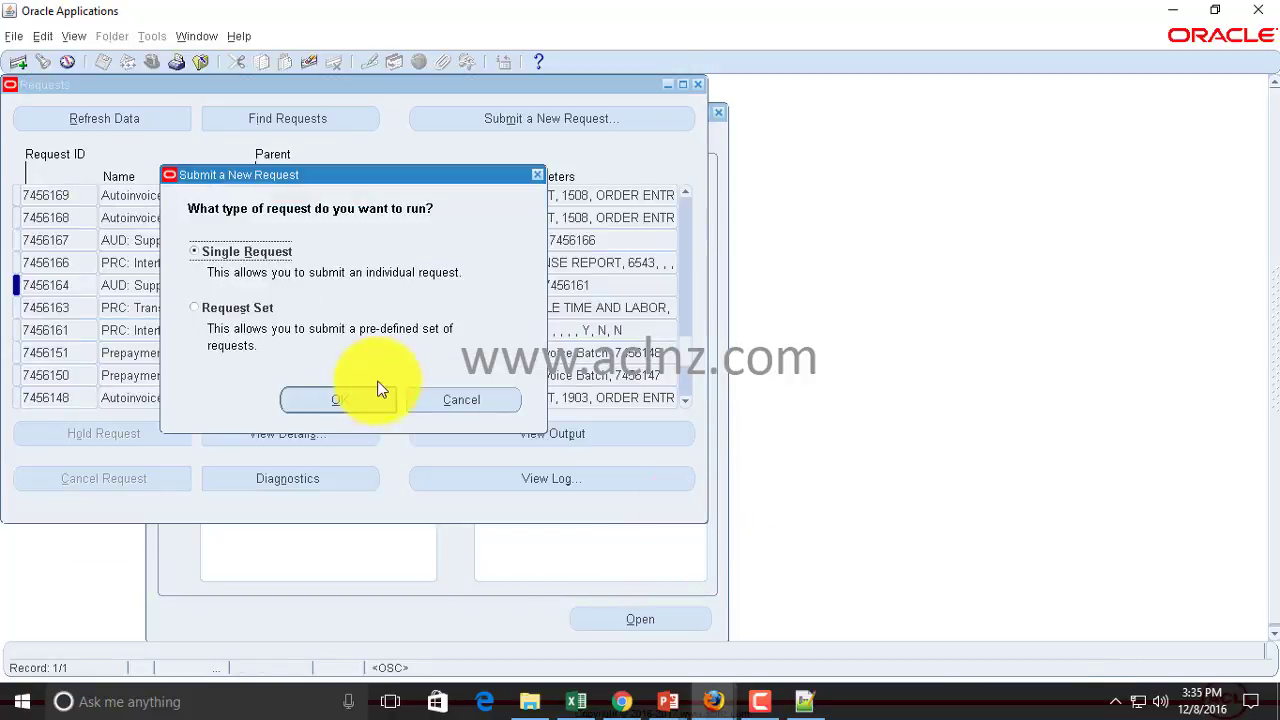
{"action": "left_click", "coordinate": [488, 400]}
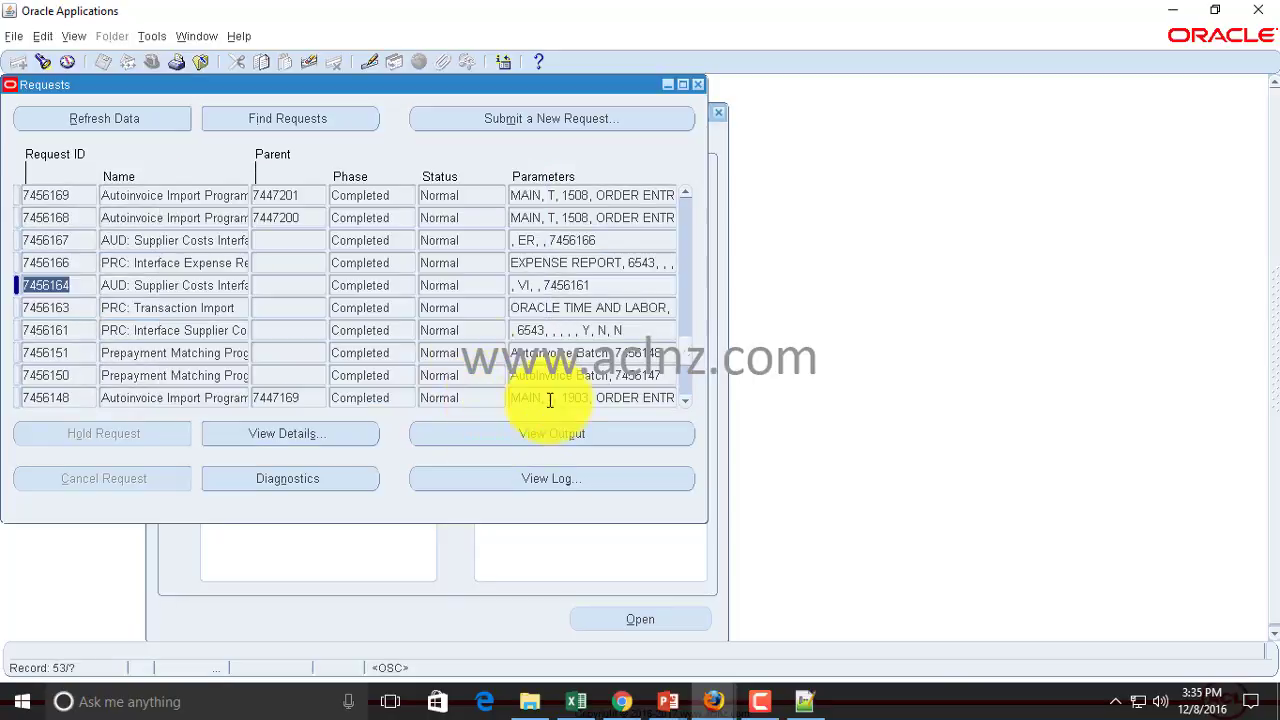
- View the output of PRC: Transaction Import request 7456163, examine its exceptions and expenditure groups, and close the report to return to the requests list
{"action": "left_click", "coordinate": [167, 307]}
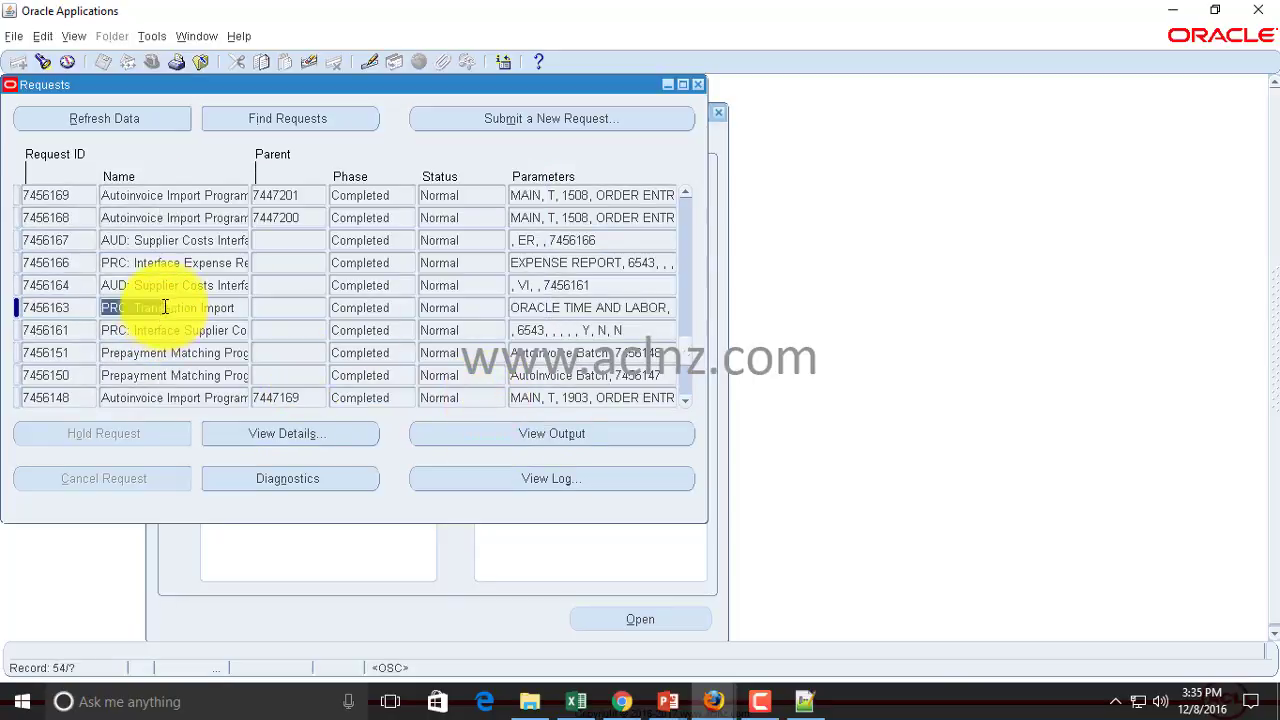
{"action": "left_click", "coordinate": [567, 436]}
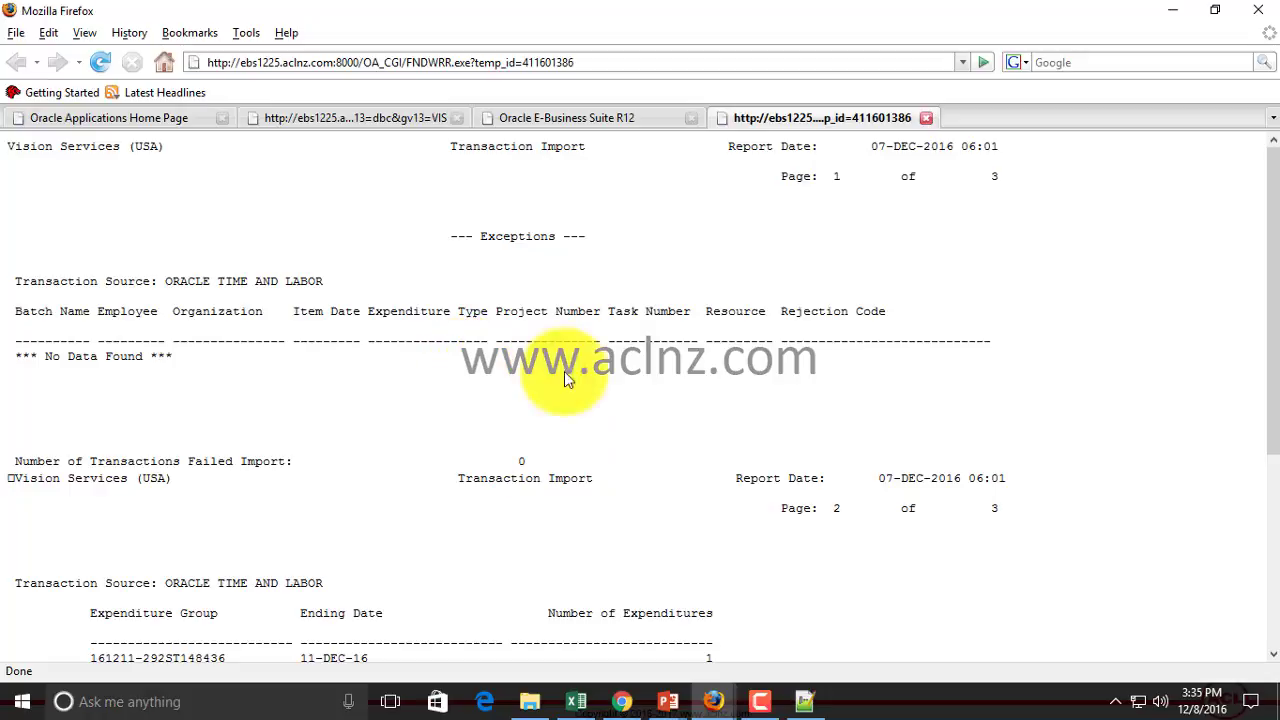
{"action": "scroll", "coordinate": [809, 407], "scroll_direction": "down", "scroll_amount": 2}
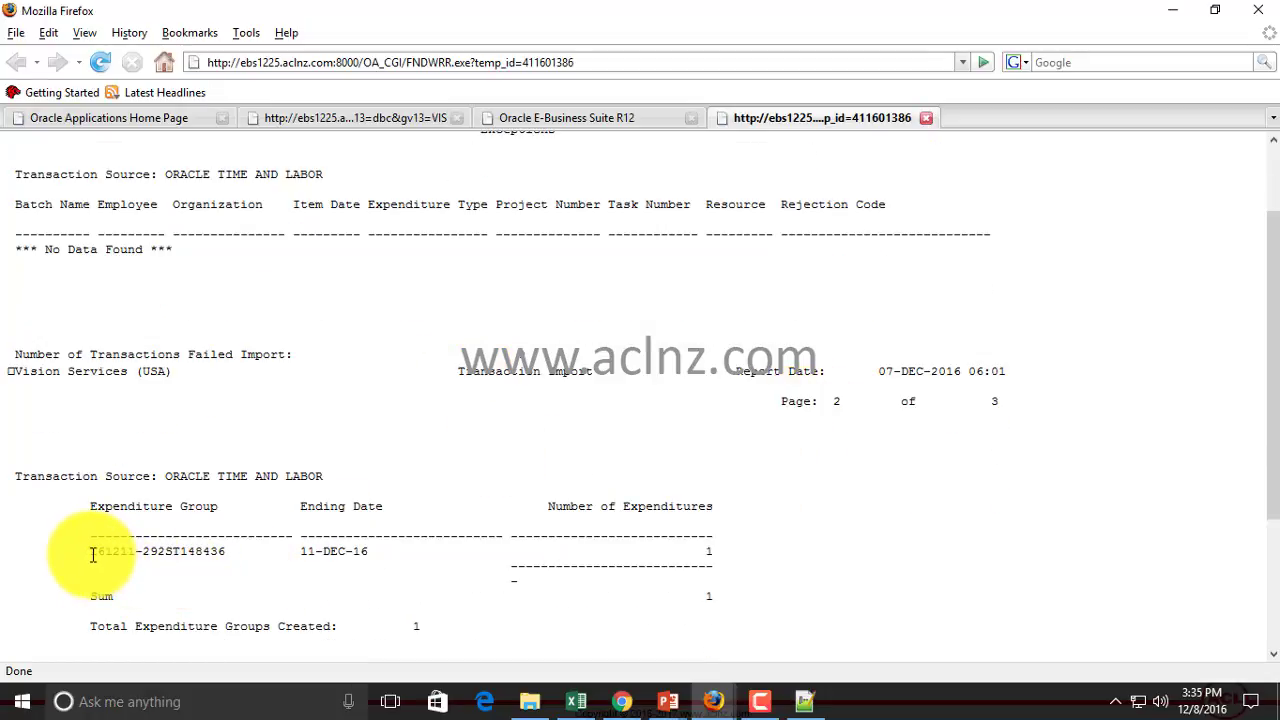
{"action": "left_click_drag", "start_coordinate": [97, 551], "coordinate": [400, 580]}
{"action": "left_click", "coordinate": [400, 580]}
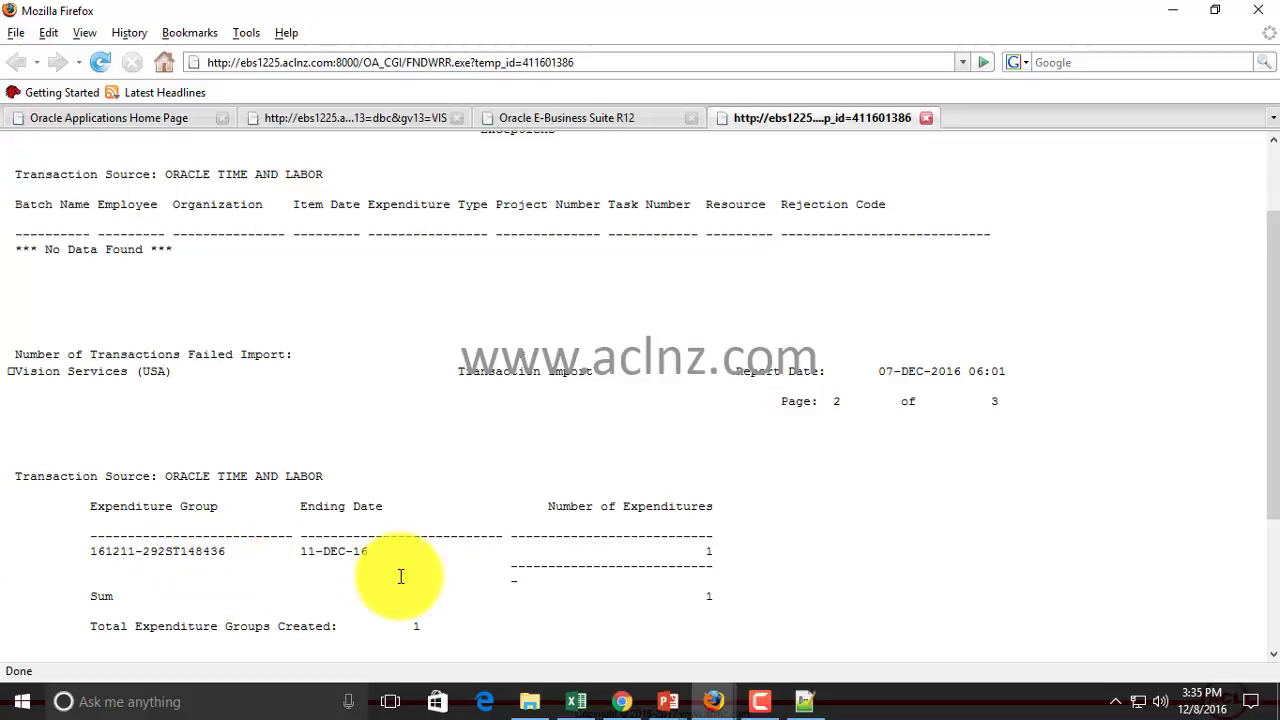
{"action": "scroll", "coordinate": [400, 580], "scroll_direction": "down", "scroll_amount": 4}
{"action": "scroll", "coordinate": [399, 577], "scroll_direction": "up", "scroll_amount": 1}
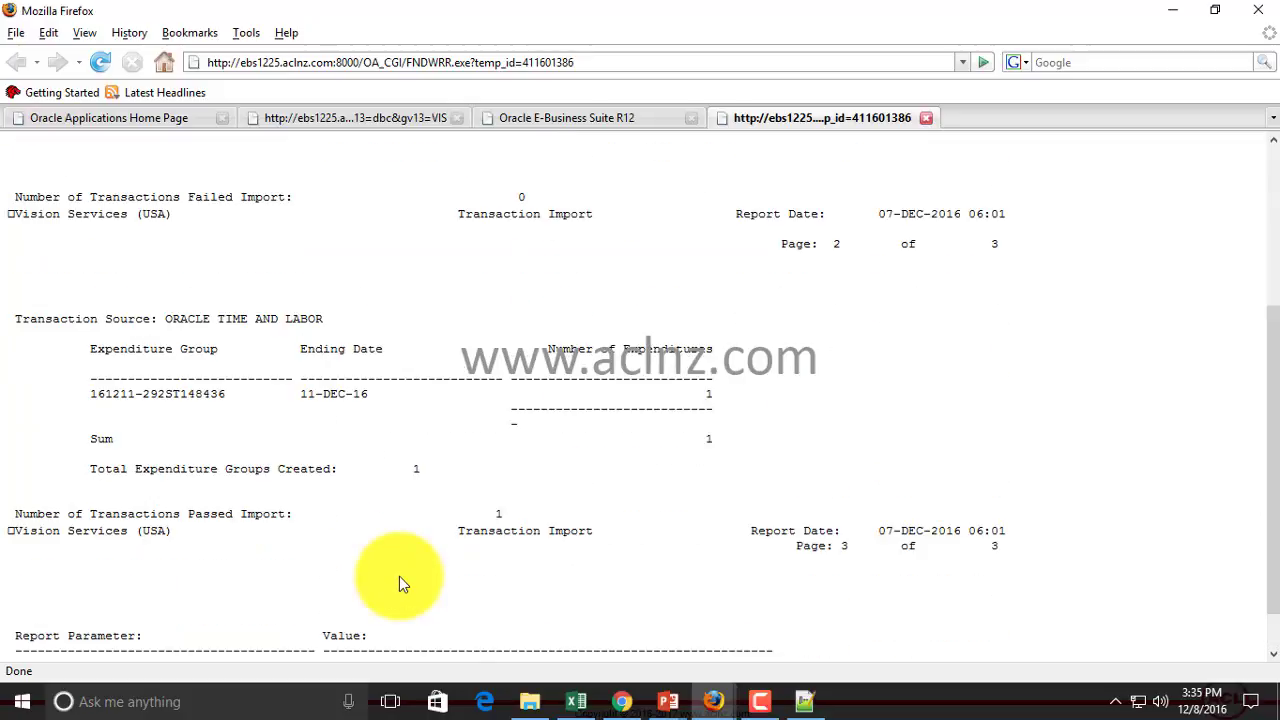
{"action": "scroll", "coordinate": [399, 576], "scroll_direction": "up", "scroll_amount": 5}
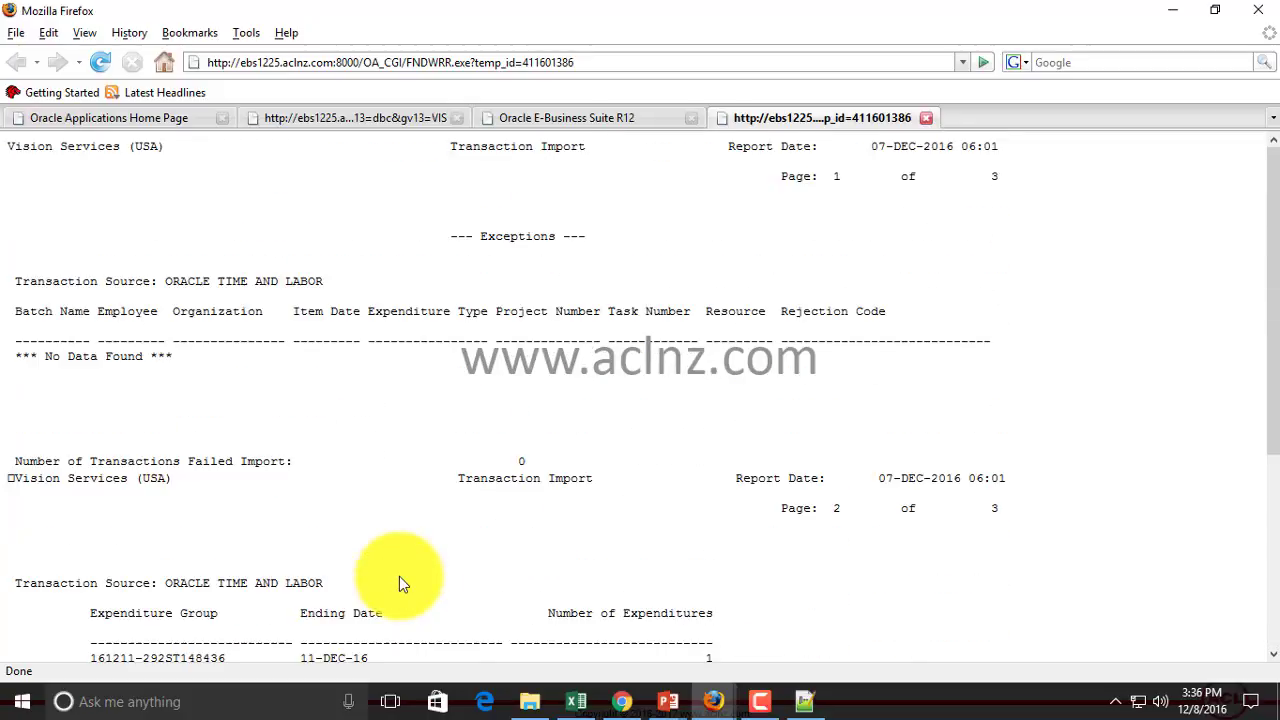
{"action": "left_click", "coordinate": [926, 118]}
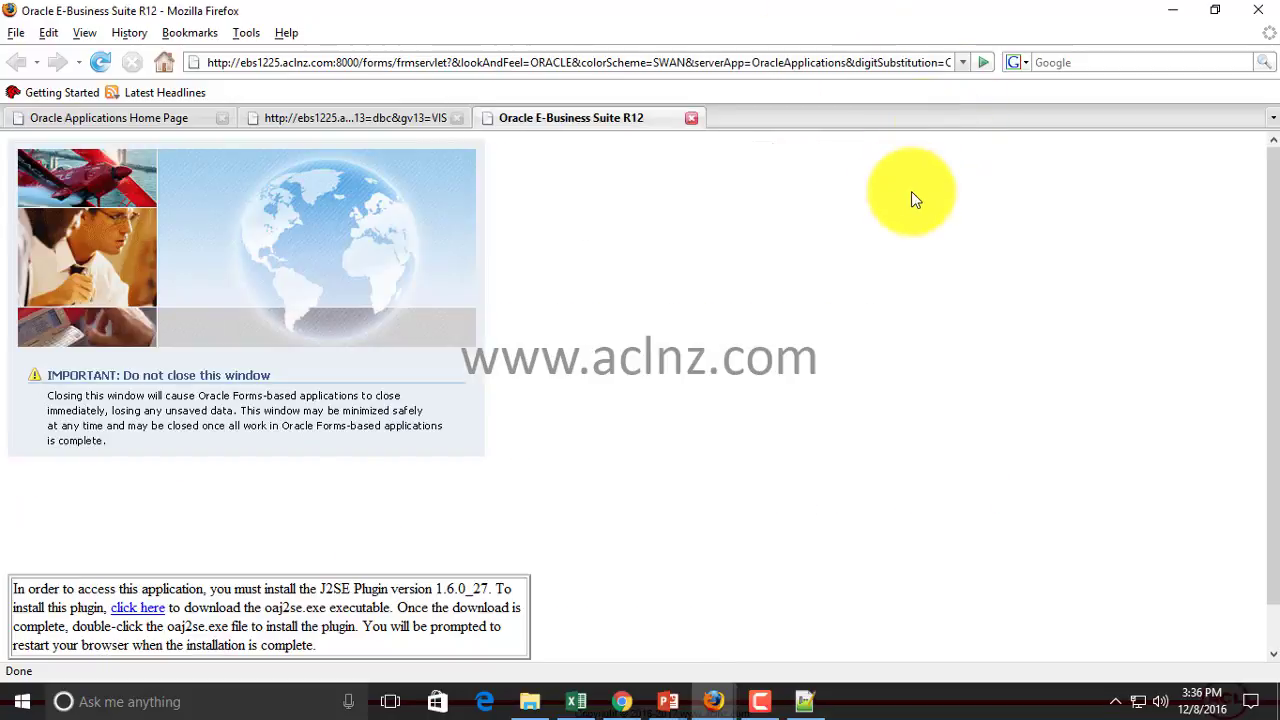
{"action": "key", "text": "alt+Tab"}
- Look through the newer requests listed above PRC: Transaction Import request 7456163
{"action": "left_click", "coordinate": [176, 307]}
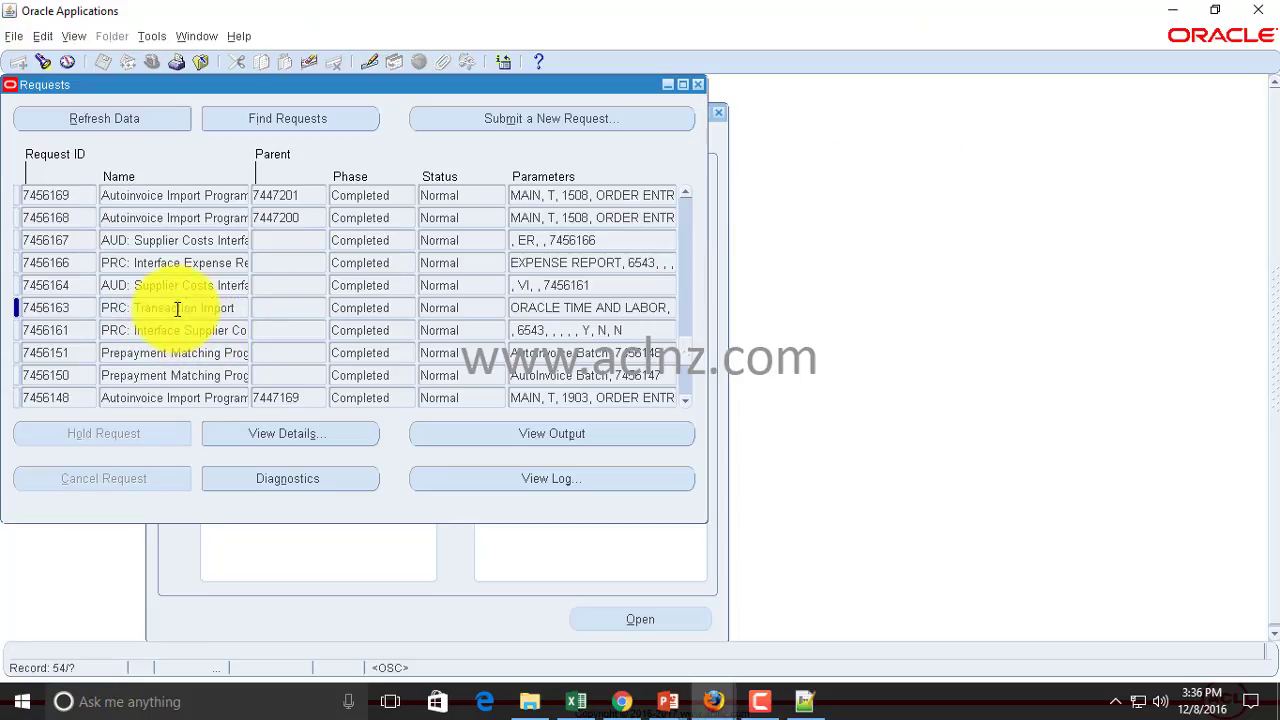
{"action": "left_click", "coordinate": [685, 194]}
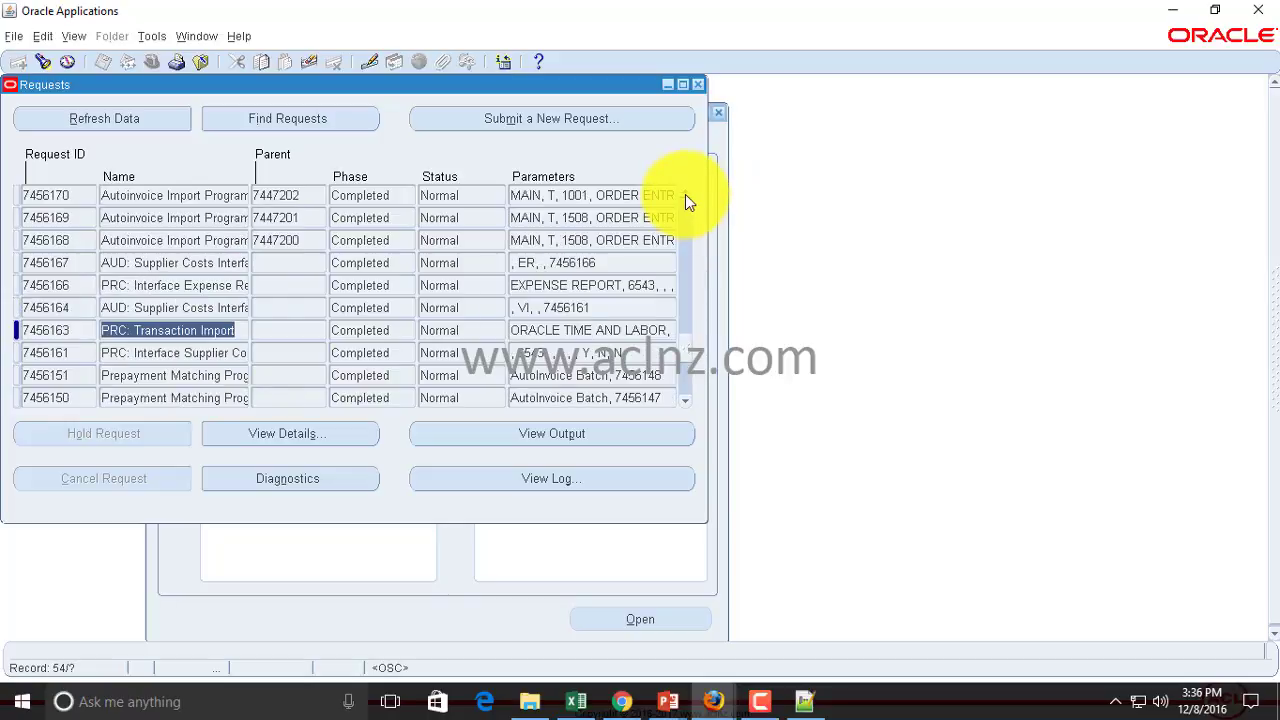
{"action": "left_click", "coordinate": [685, 194]}
{"action": "left_click", "coordinate": [685, 194]}
{"action": "left_click", "coordinate": [684, 194]}
{"action": "left_click", "coordinate": [683, 194]}
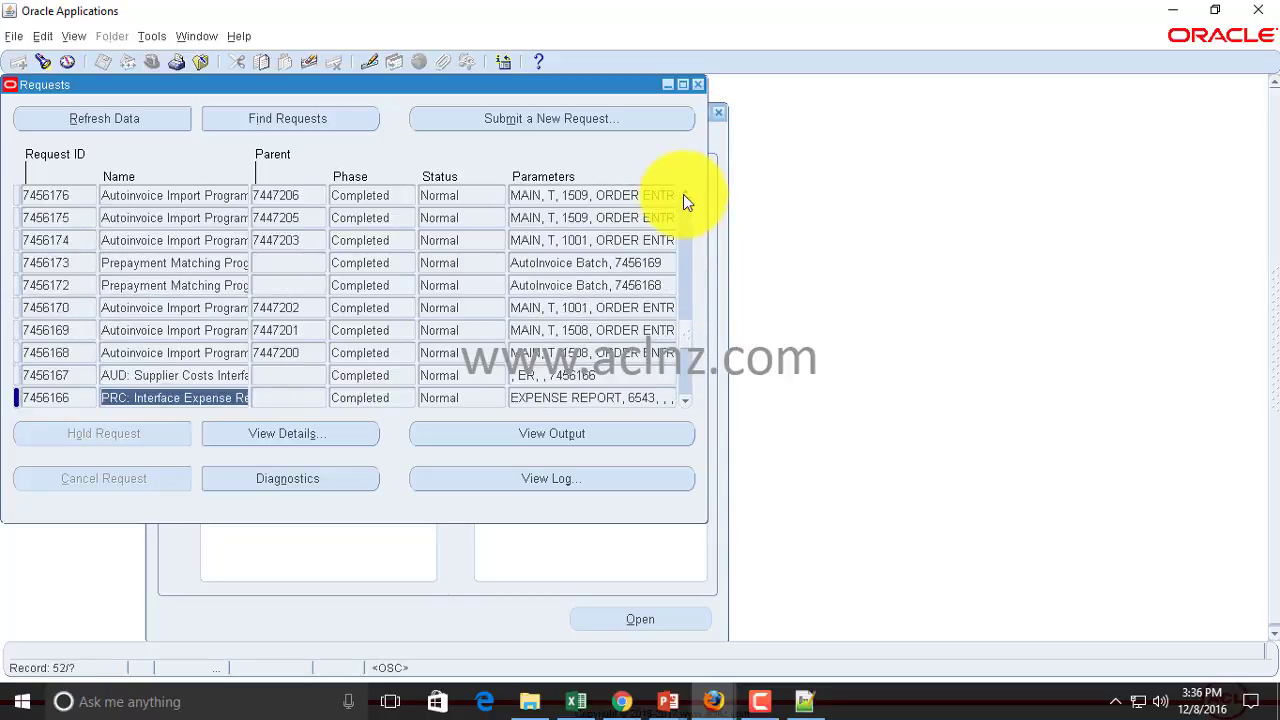
{"action": "left_click", "coordinate": [684, 194]}
{"action": "left_click", "coordinate": [684, 194]}
{"action": "left_click", "coordinate": [684, 194]}
{"action": "left_click", "coordinate": [684, 194]}
{"action": "left_click", "coordinate": [684, 194]}
{"action": "left_click", "coordinate": [684, 195]}
{"action": "left_click", "coordinate": [684, 195]}
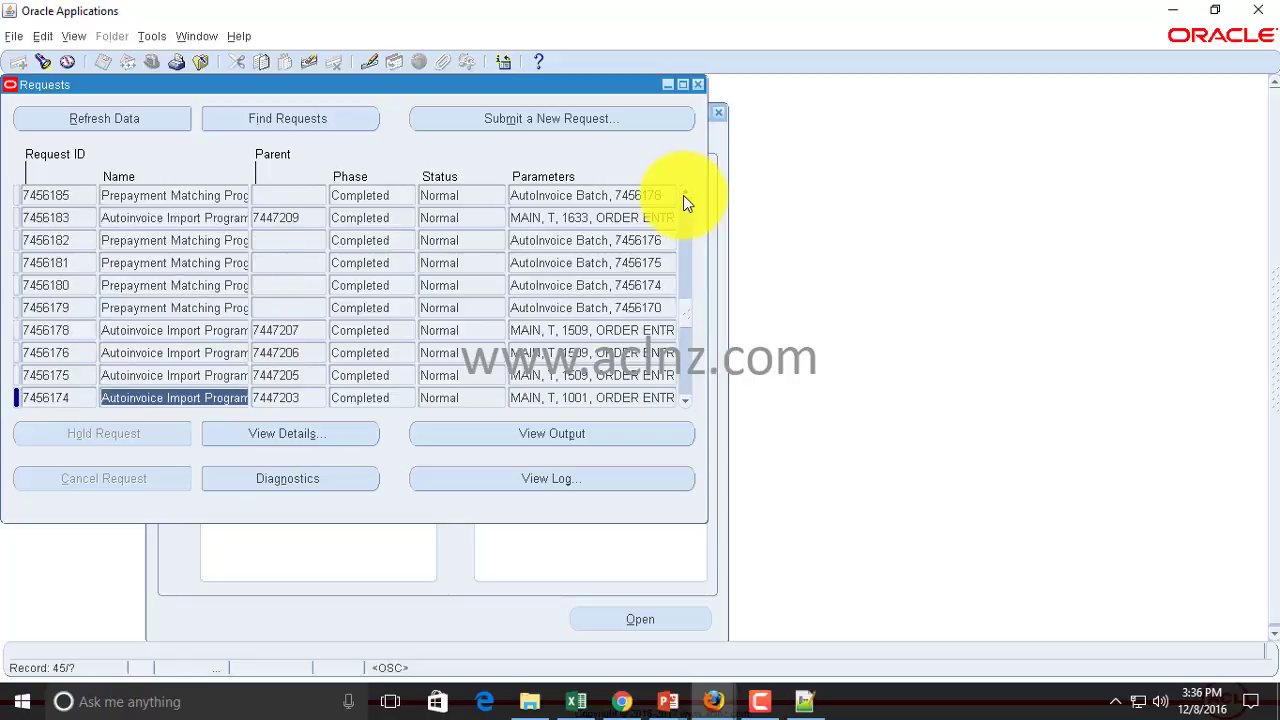
{"action": "left_click", "coordinate": [684, 195]}
{"action": "left_click", "coordinate": [684, 195]}
{"action": "left_click", "coordinate": [684, 195]}
{"action": "left_click", "coordinate": [684, 195]}
{"action": "left_click", "coordinate": [684, 195]}
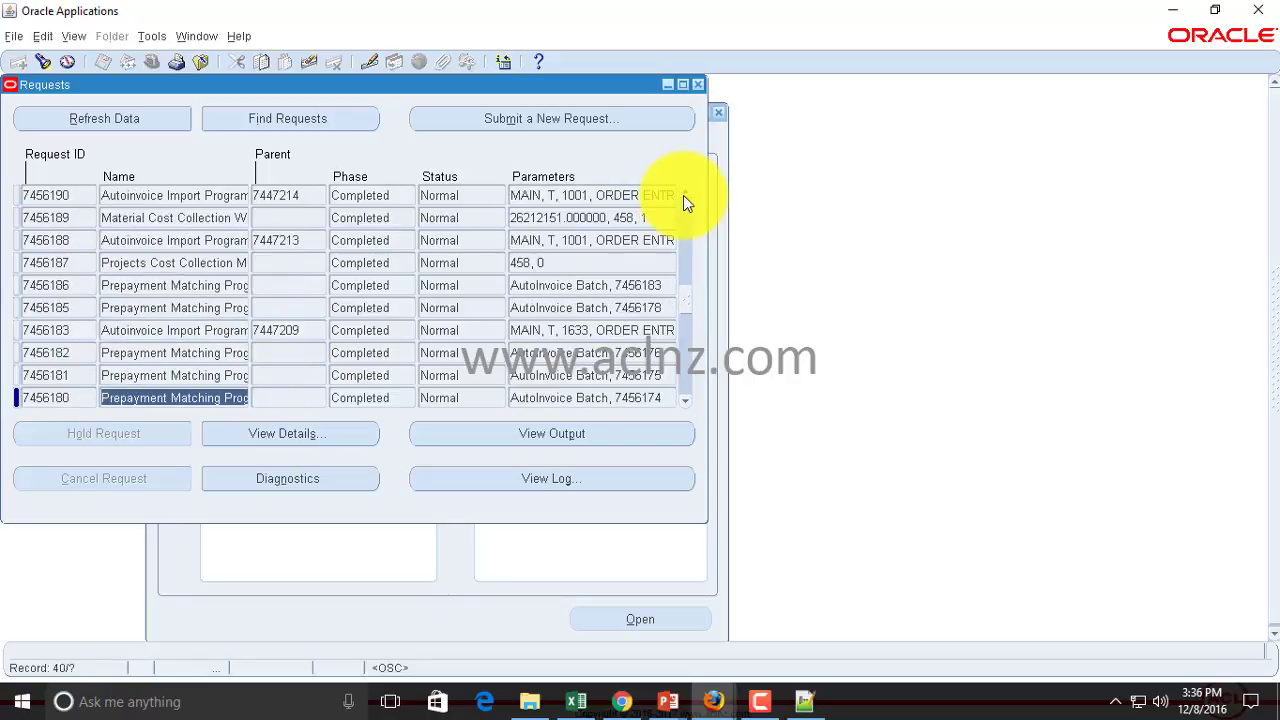
{"action": "left_click", "coordinate": [684, 195]}
{"action": "left_click", "coordinate": [684, 195]}
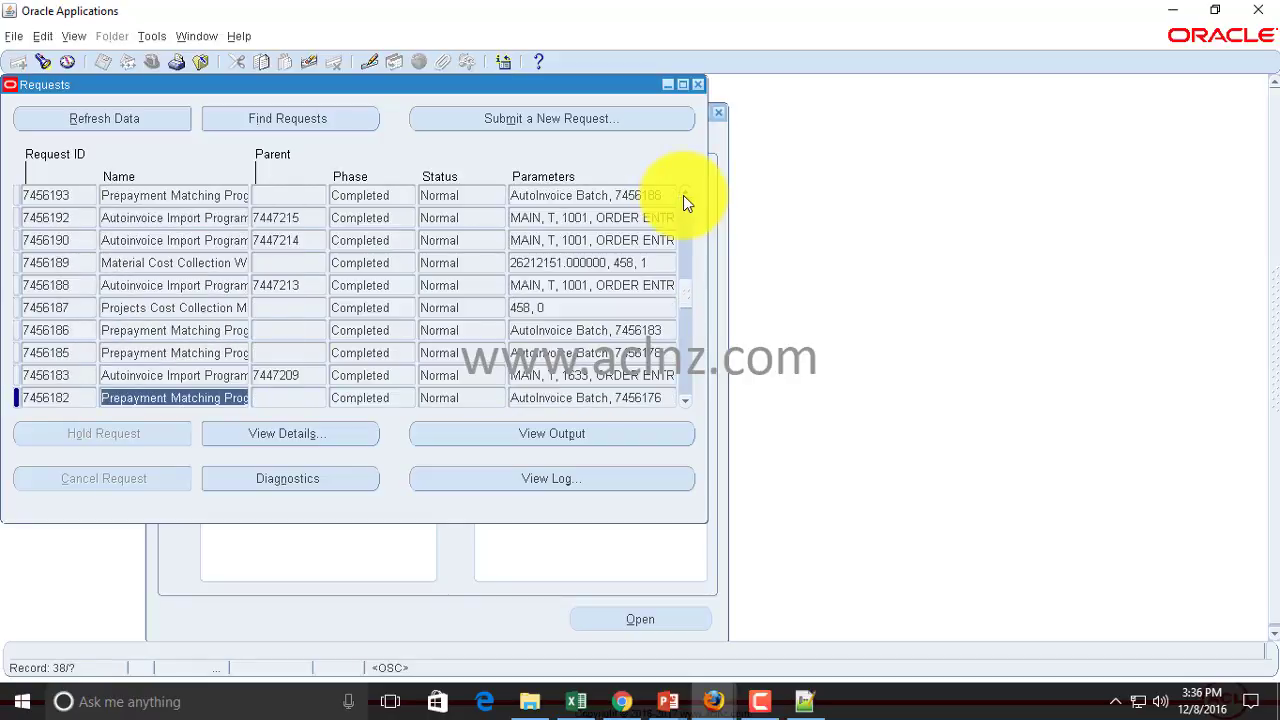
{"action": "left_click", "coordinate": [684, 195]}
{"action": "left_click", "coordinate": [684, 195]}
{"action": "left_click", "coordinate": [684, 195]}
{"action": "left_click", "coordinate": [684, 195]}
{"action": "left_click", "coordinate": [684, 195]}
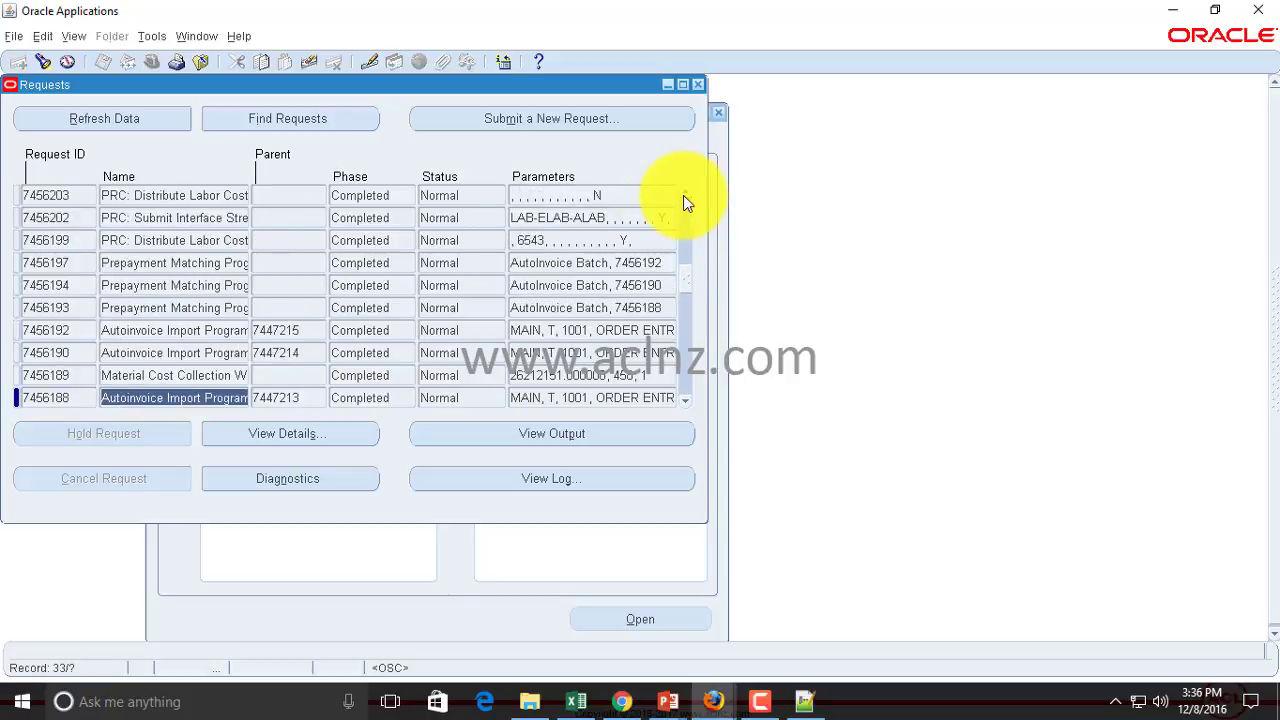
- Go back through the older requests to the Interface Supplier Costs, Interface Expense Reports and Transaction Import runs
{"action": "left_click", "coordinate": [686, 403]}
{"action": "left_click", "coordinate": [686, 403]}
{"action": "left_click", "coordinate": [686, 403]}
{"action": "left_click", "coordinate": [686, 403]}
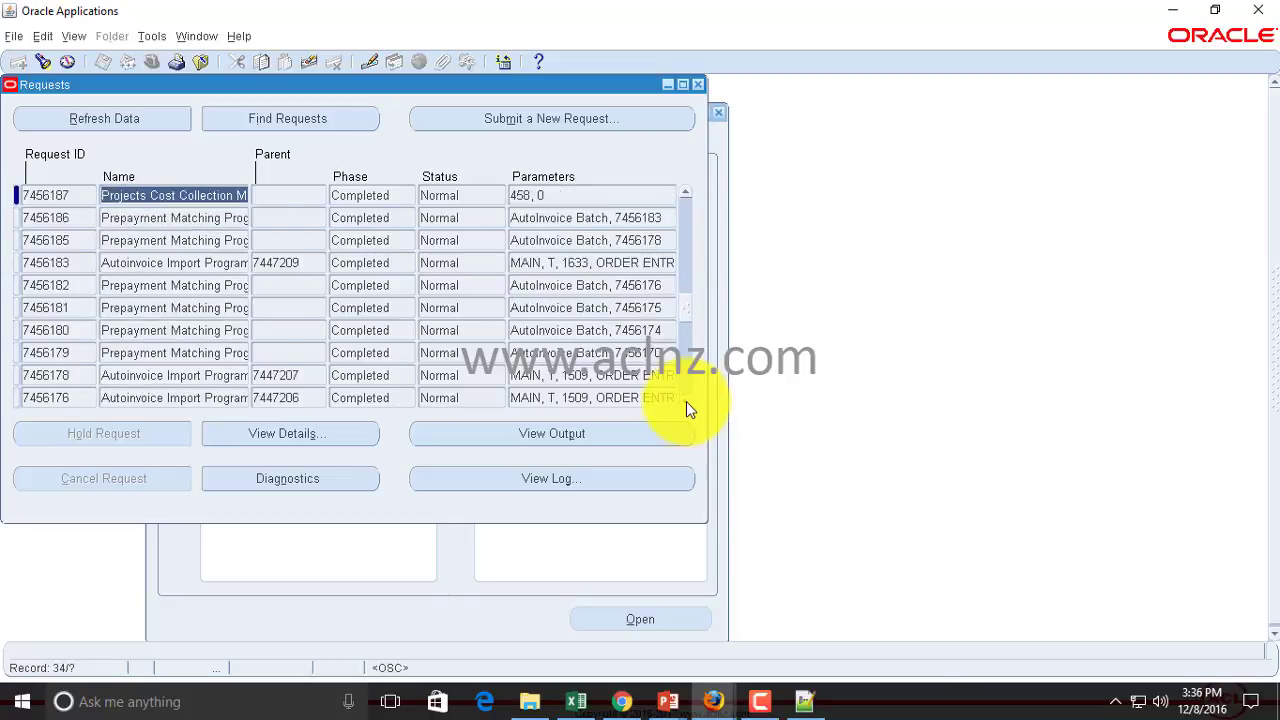
{"action": "left_click", "coordinate": [685, 401]}
{"action": "left_click", "coordinate": [685, 401]}
{"action": "left_click", "coordinate": [685, 401]}
{"action": "left_click", "coordinate": [685, 401]}
{"action": "left_click", "coordinate": [685, 401]}
{"action": "left_click", "coordinate": [685, 401]}
{"action": "left_click", "coordinate": [684, 401]}
{"action": "left_click", "coordinate": [684, 401]}
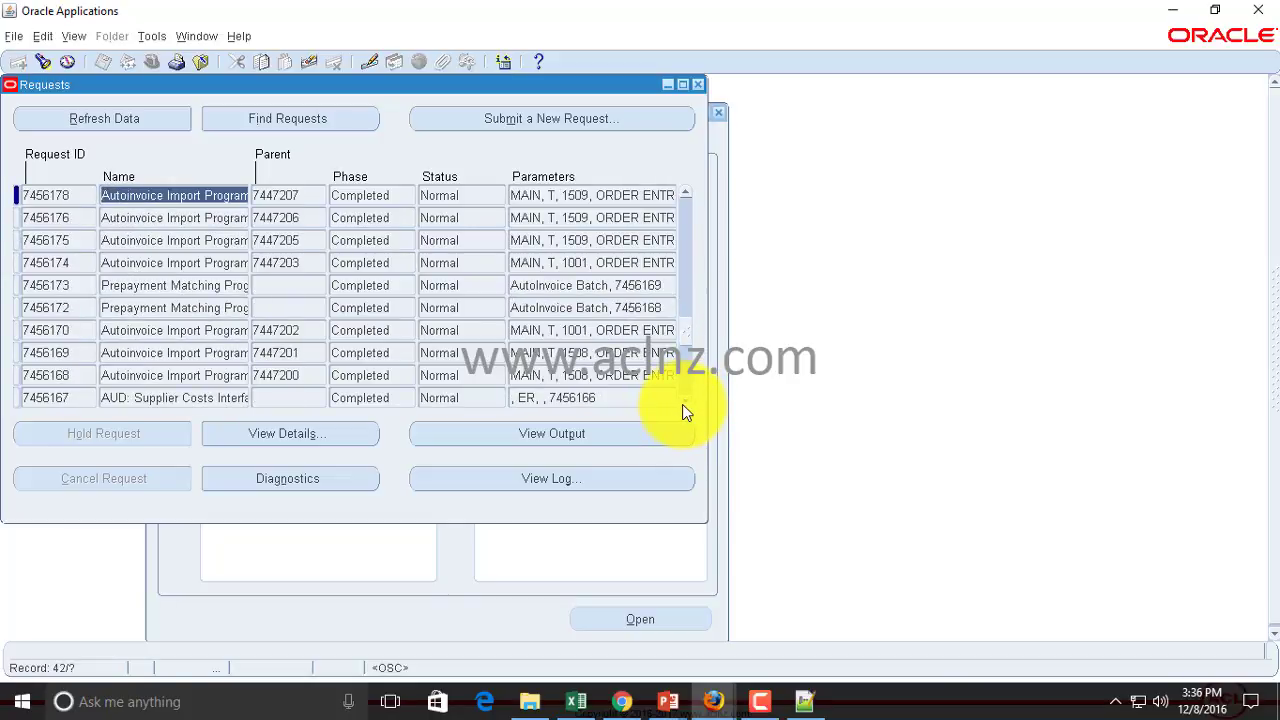
{"action": "left_click", "coordinate": [684, 403]}
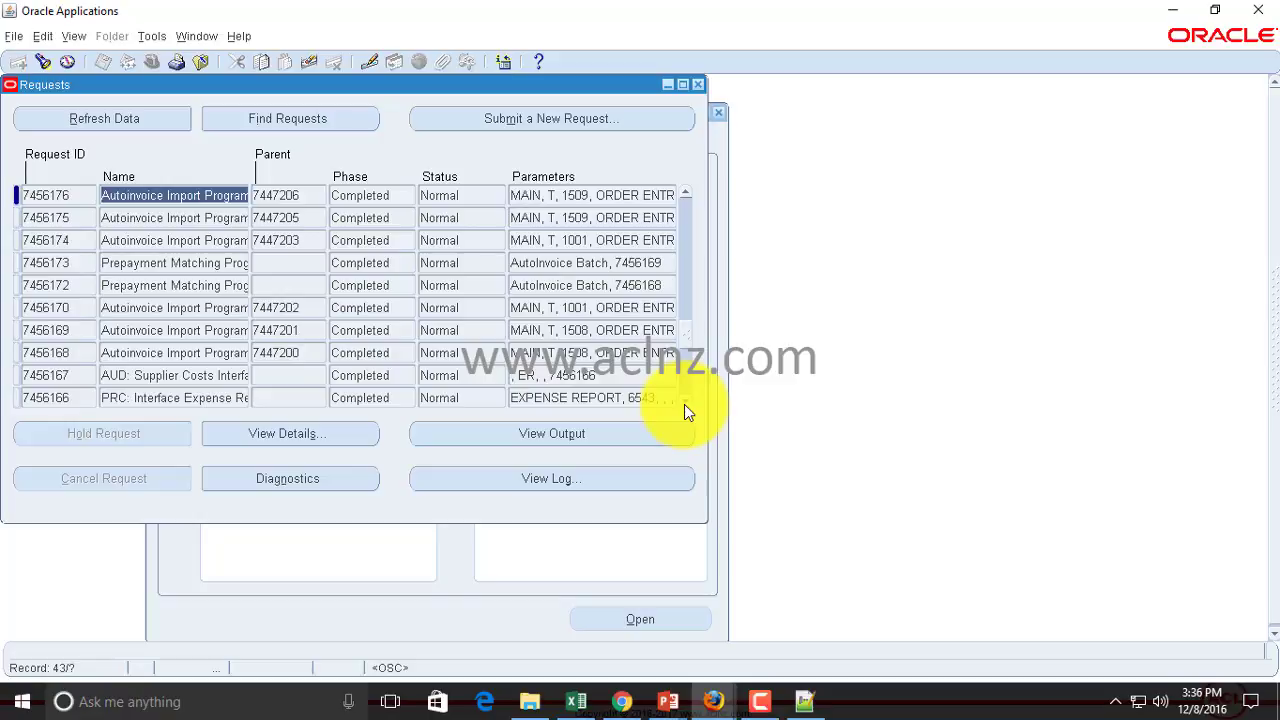
{"action": "left_click", "coordinate": [684, 404]}
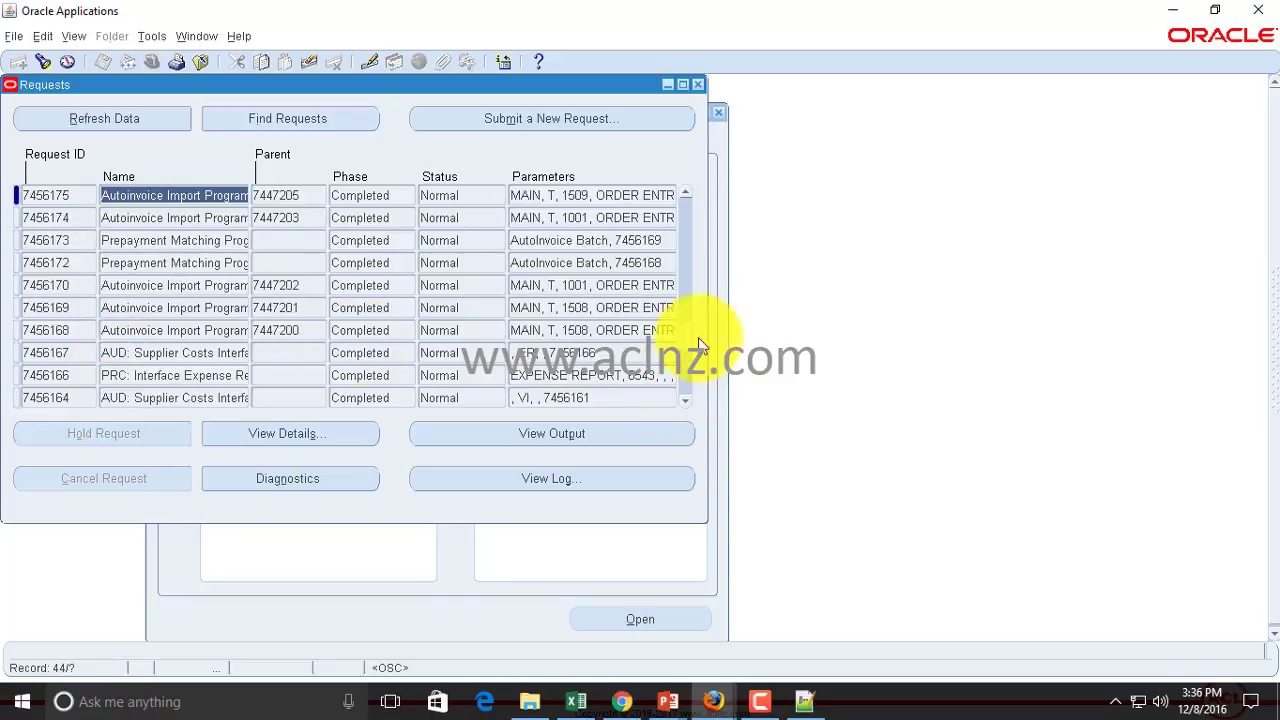
{"action": "left_click", "coordinate": [683, 402]}
{"action": "left_click", "coordinate": [683, 402]}
{"action": "left_click", "coordinate": [683, 402]}
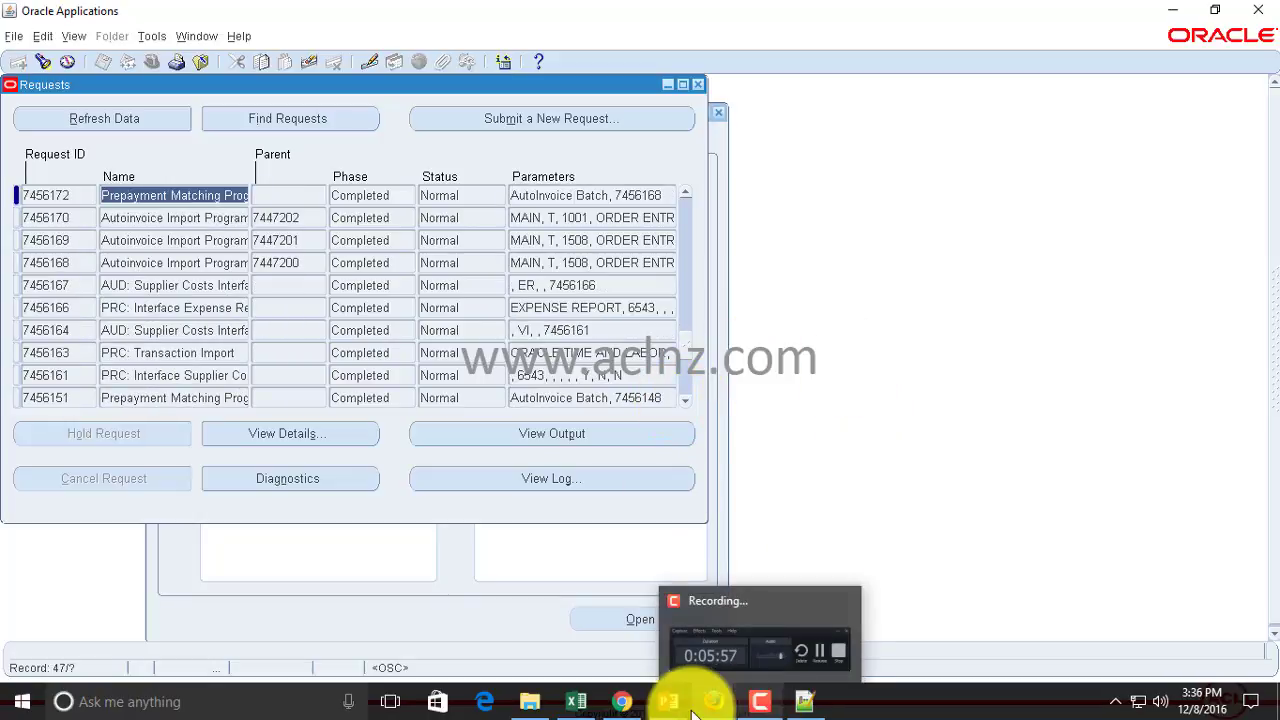
- Switch to the PowerPoint slide show and review the Interface Expenditures to Projects slide
{"action": "mouse_move", "coordinate": [713, 705]}
{"action": "mouse_move", "coordinate": [665, 698]}
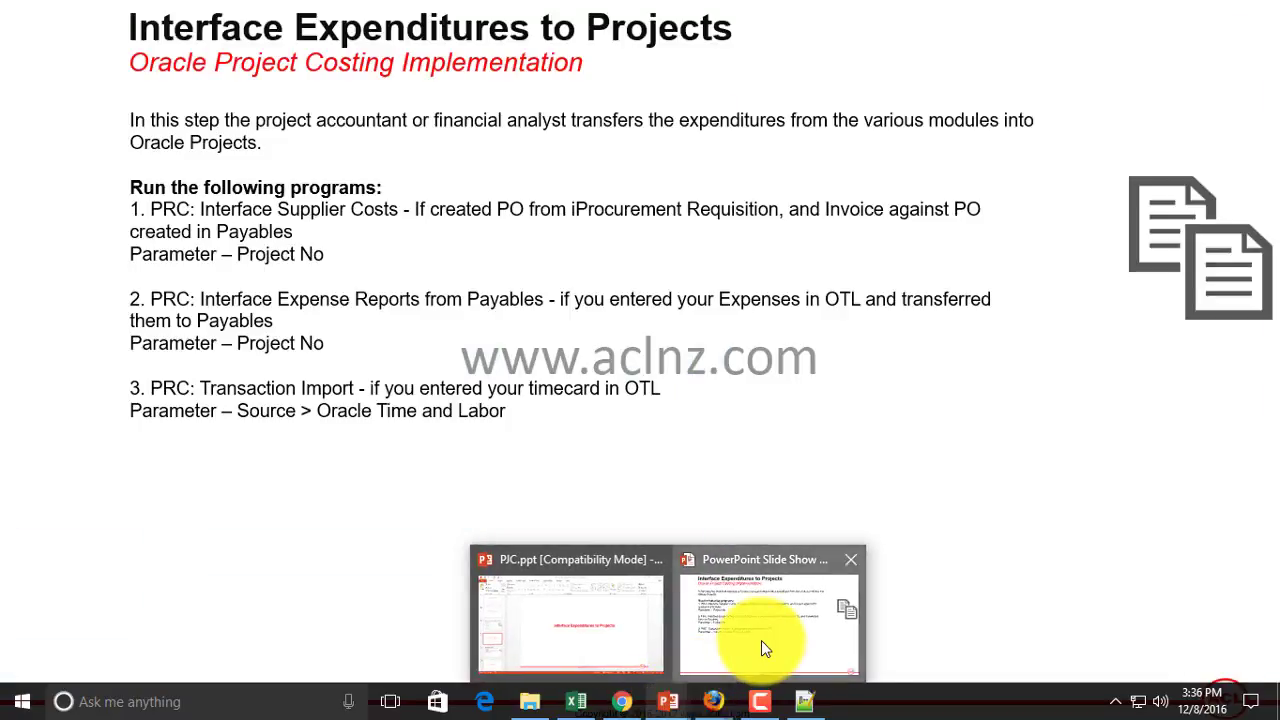
{"action": "left_click", "coordinate": [762, 643]}
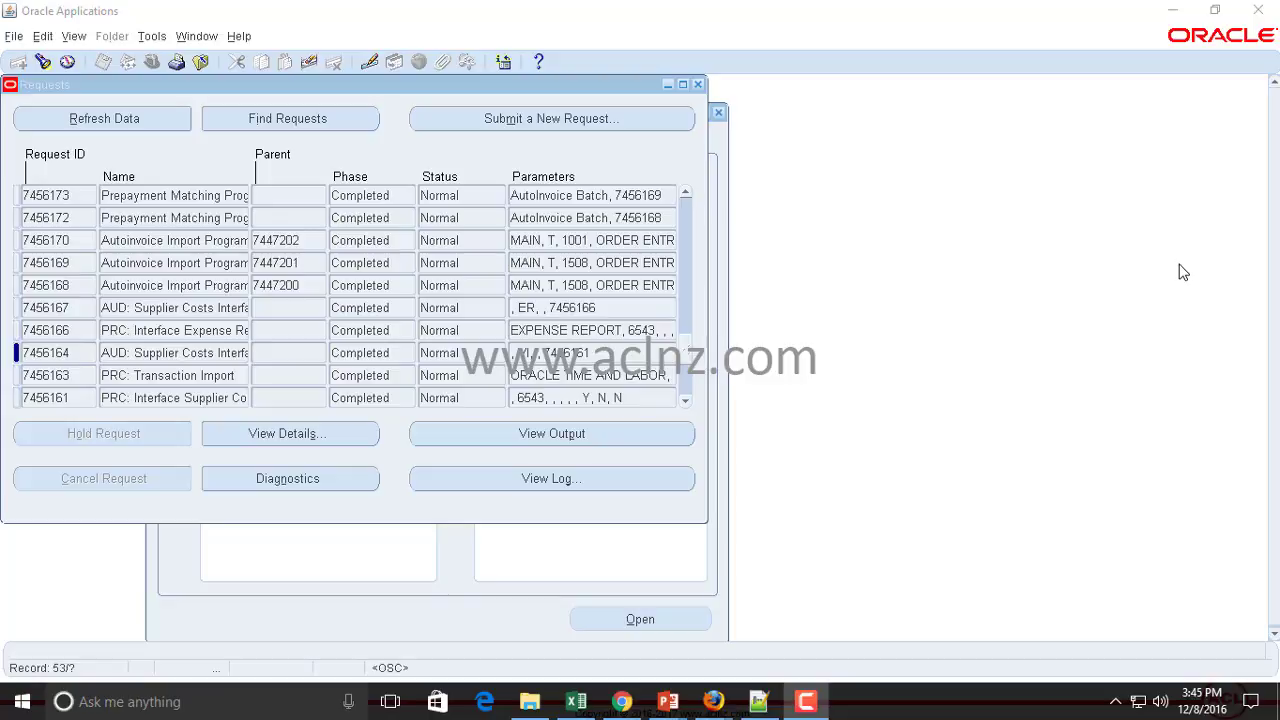
- In the Oracle Applications Navigator, open the Expenditure Inquiry for a single project under Expenditures
{"action": "left_click", "coordinate": [351, 627]}
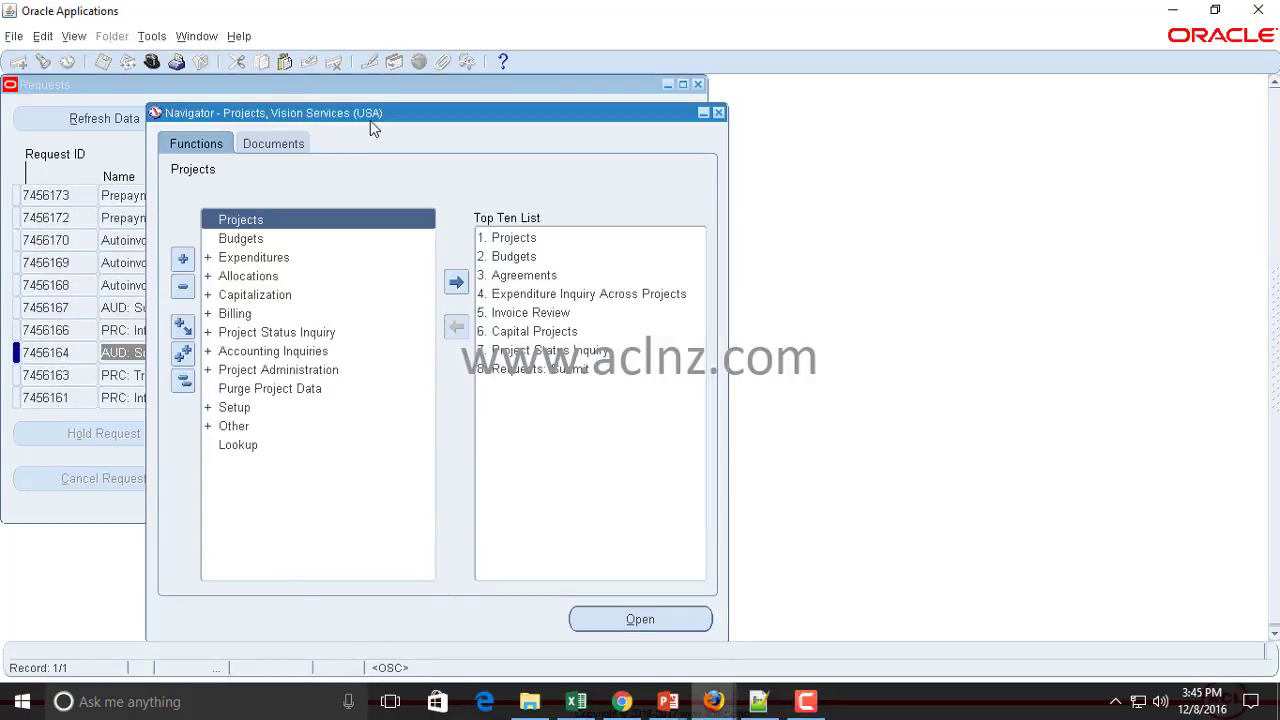
{"action": "double_click", "coordinate": [263, 258]}
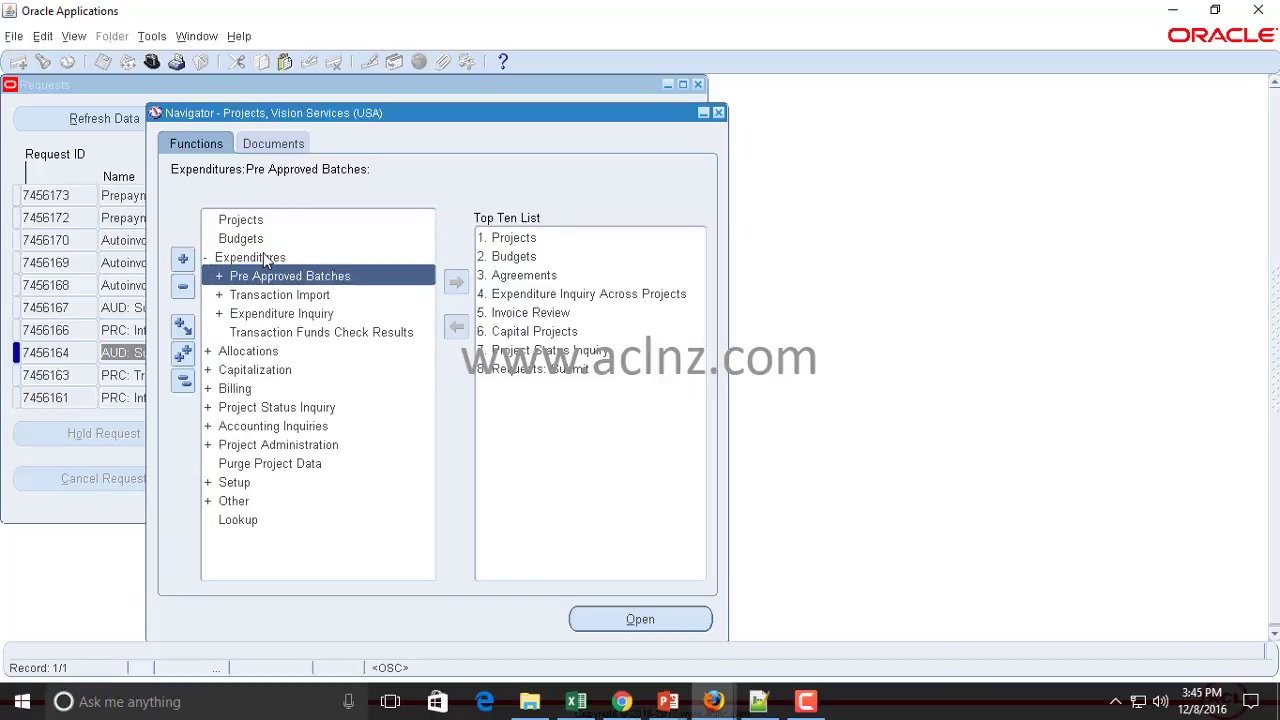
{"action": "double_click", "coordinate": [282, 313]}
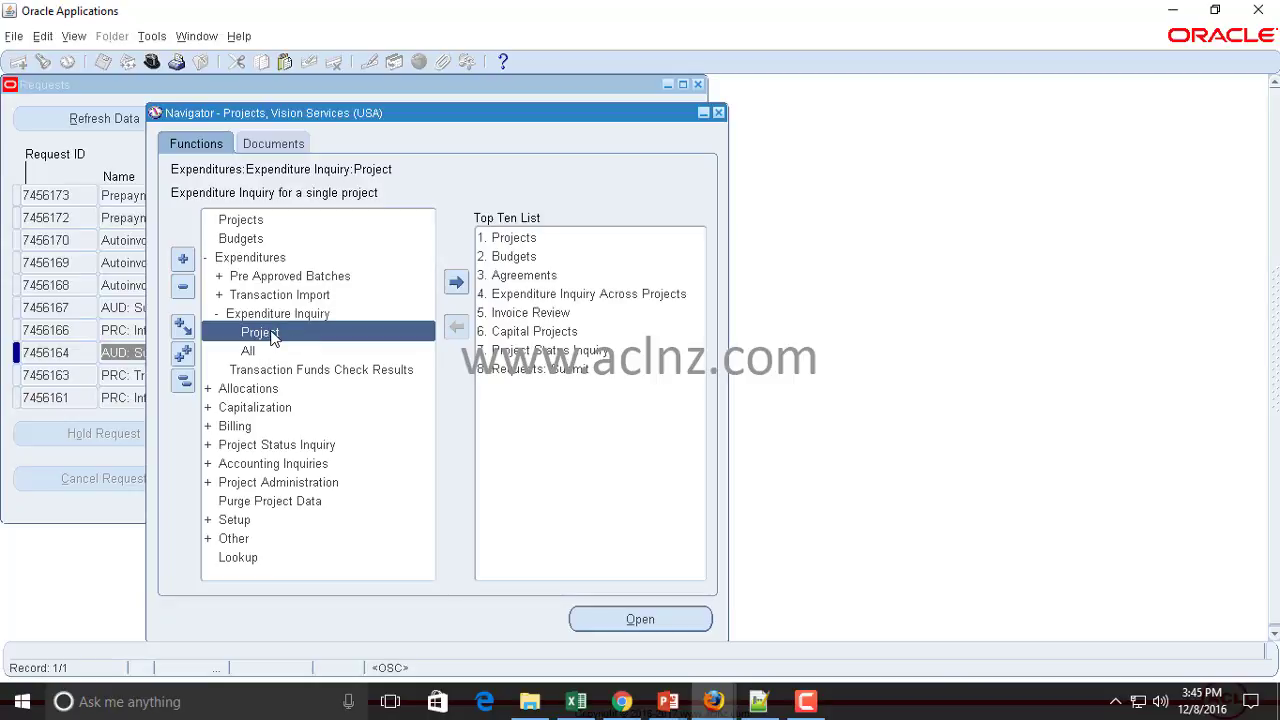
{"action": "double_click", "coordinate": [270, 334]}
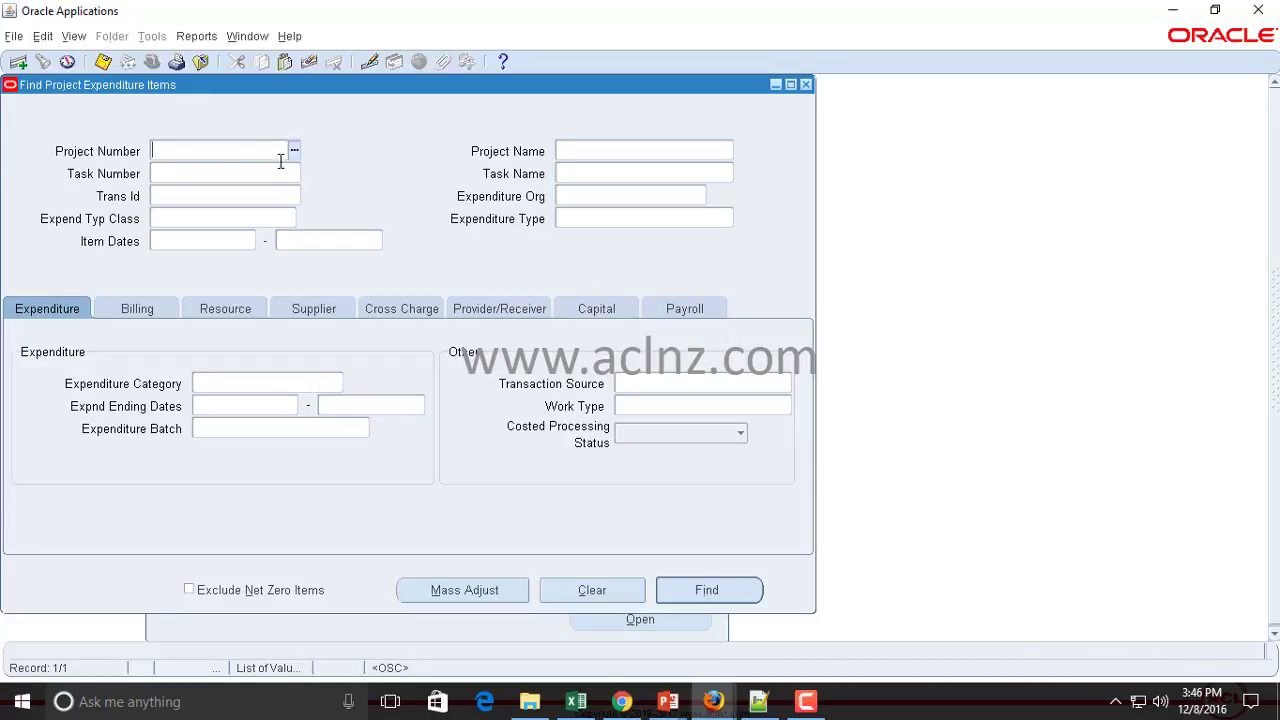
- Find the expenditure items of project DM401
{"action": "type", "text": "DM"}
{"action": "key", "text": "Tab"}
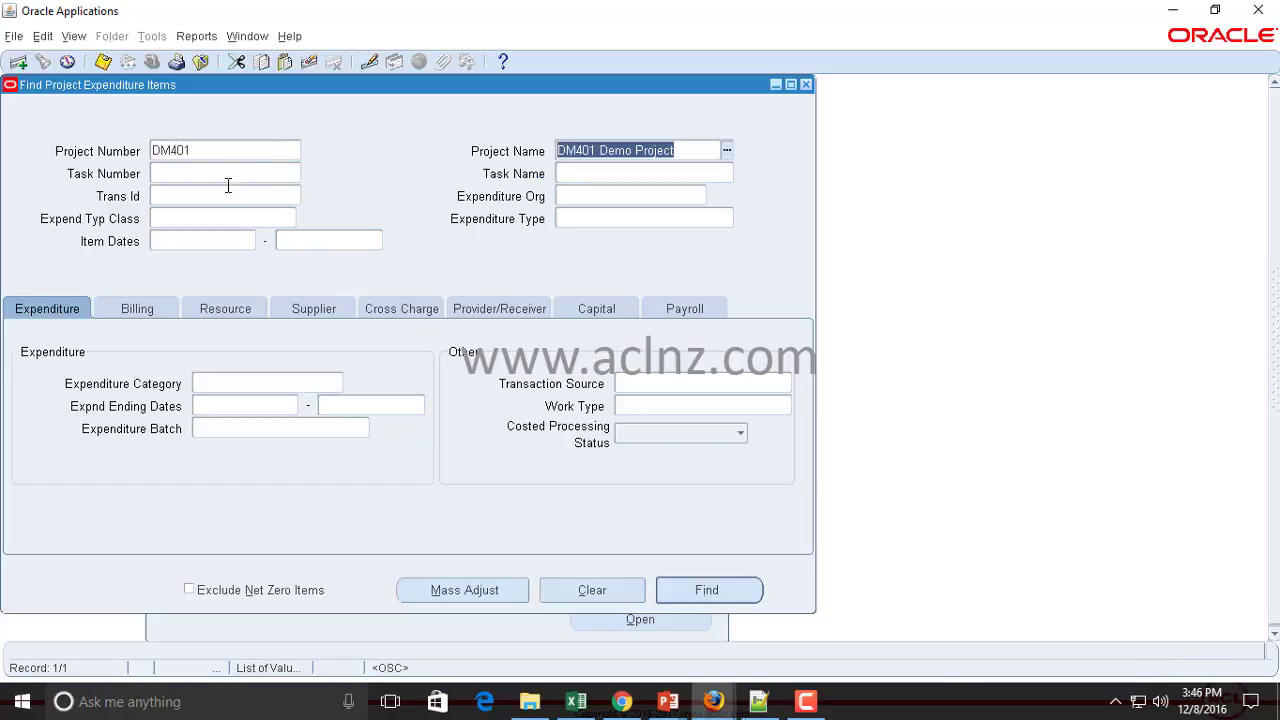
{"action": "left_click", "coordinate": [718, 592]}
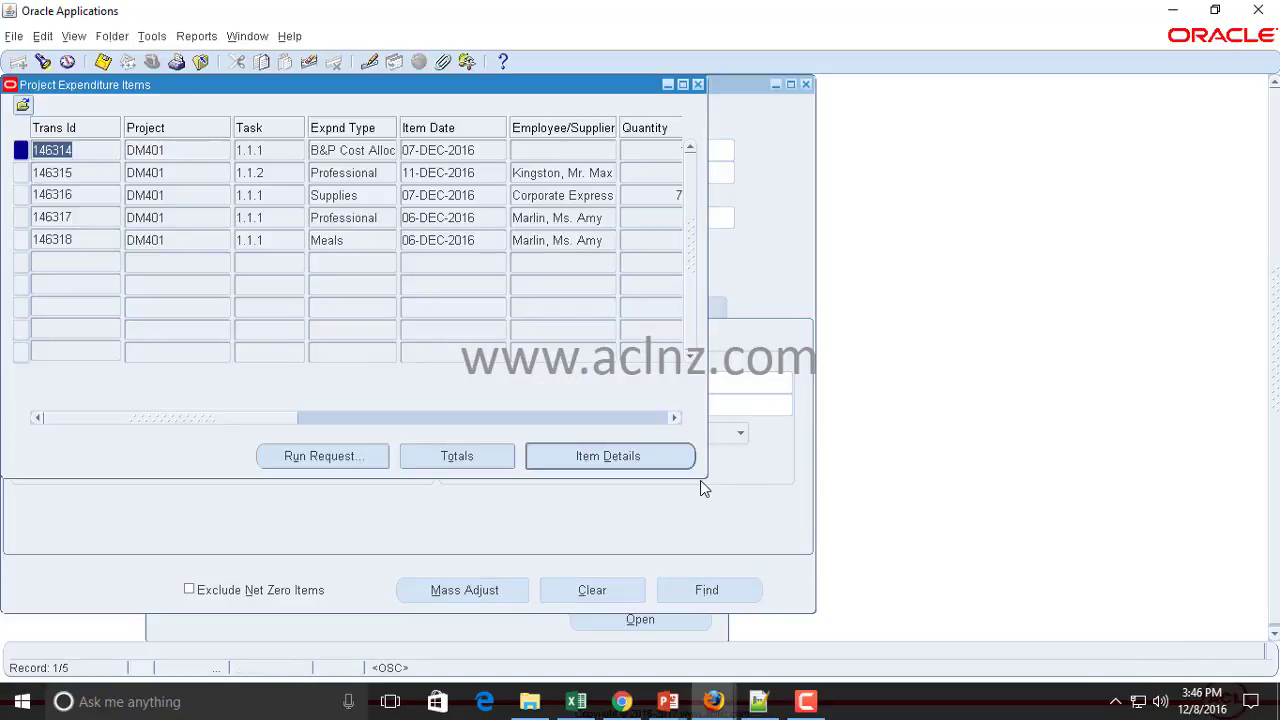
- Widen the Project Expenditure Items window and review the Professional and Meals expenditure items of project DM401
{"action": "left_click_drag", "start_coordinate": [706, 478], "coordinate": [1274, 520]}
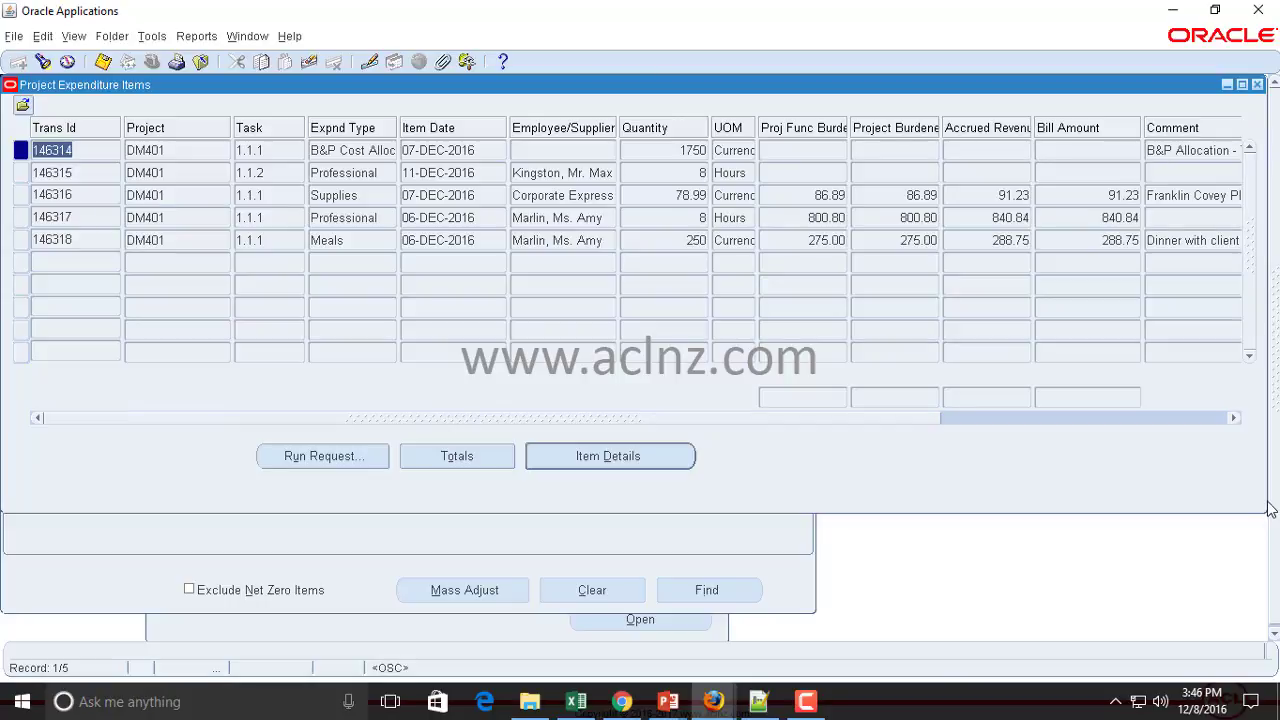
{"action": "left_click", "coordinate": [586, 173]}
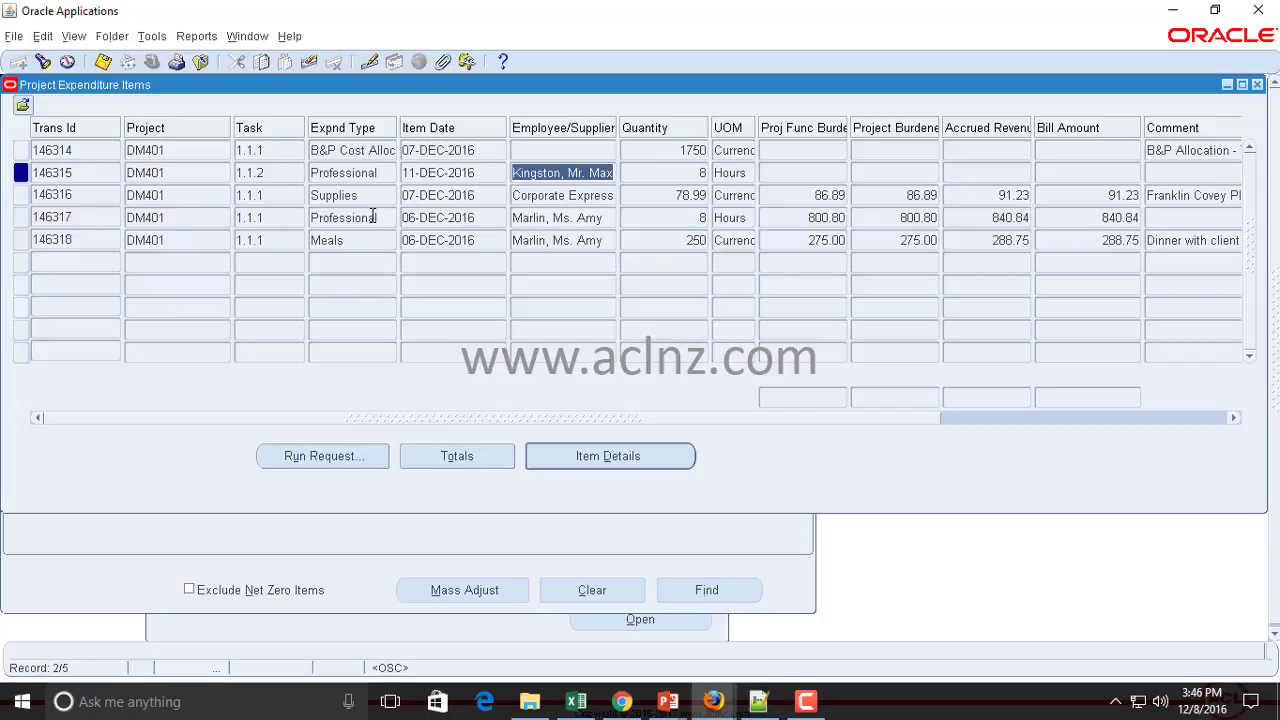
{"action": "left_click", "coordinate": [372, 217]}
{"action": "left_click", "coordinate": [365, 240]}
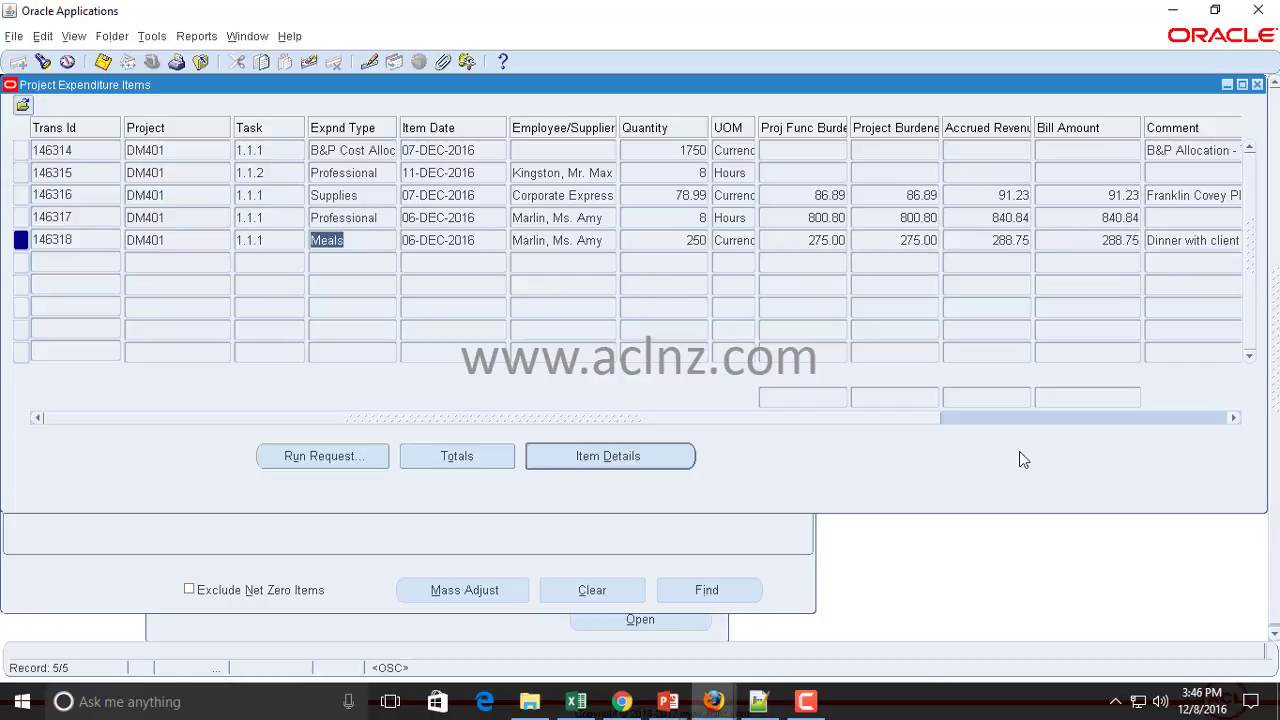
{"action": "mouse_move", "coordinate": [950, 420]}
{"action": "left_mouse_down"}
{"action": "mouse_move", "coordinate": [1070, 420]}
{"action": "mouse_move", "coordinate": [960, 420]}
{"action": "left_mouse_up"}
- Review the available item details for the Meals expenditure item in an enlarged Item Details window, and cancel it
{"action": "left_click", "coordinate": [639, 456]}
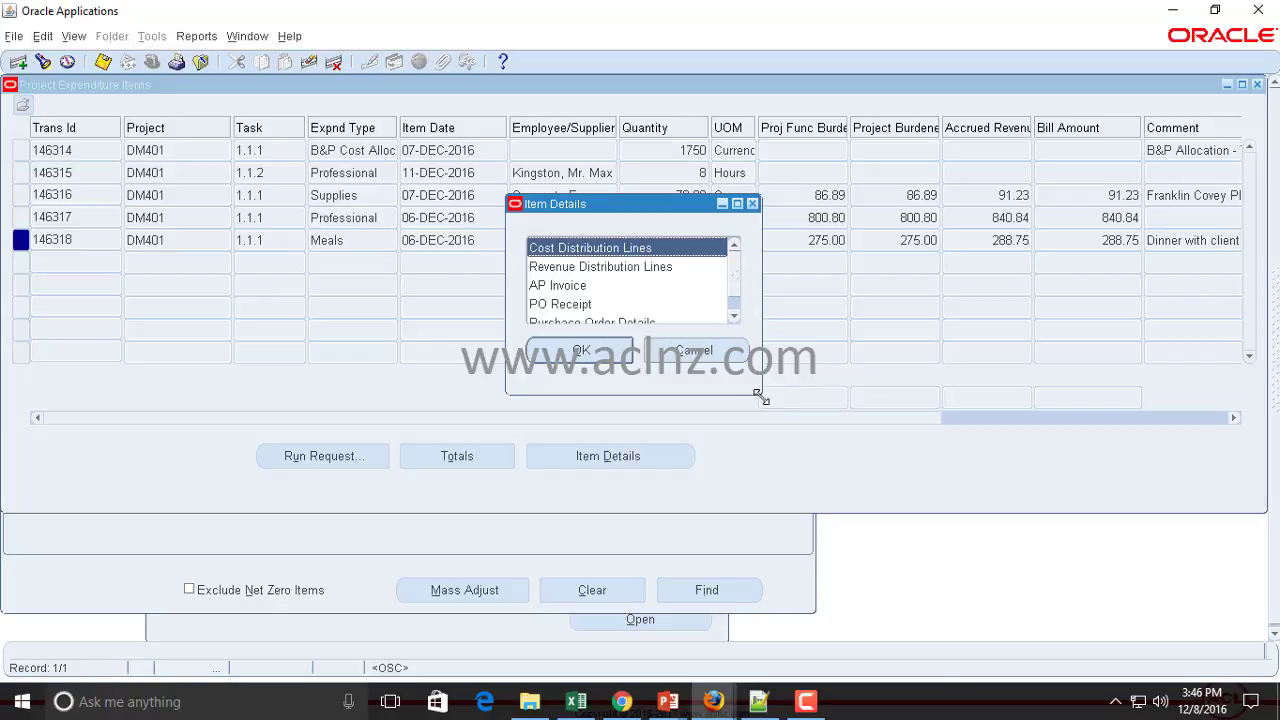
{"action": "left_click_drag", "start_coordinate": [755, 393], "coordinate": [932, 511]}
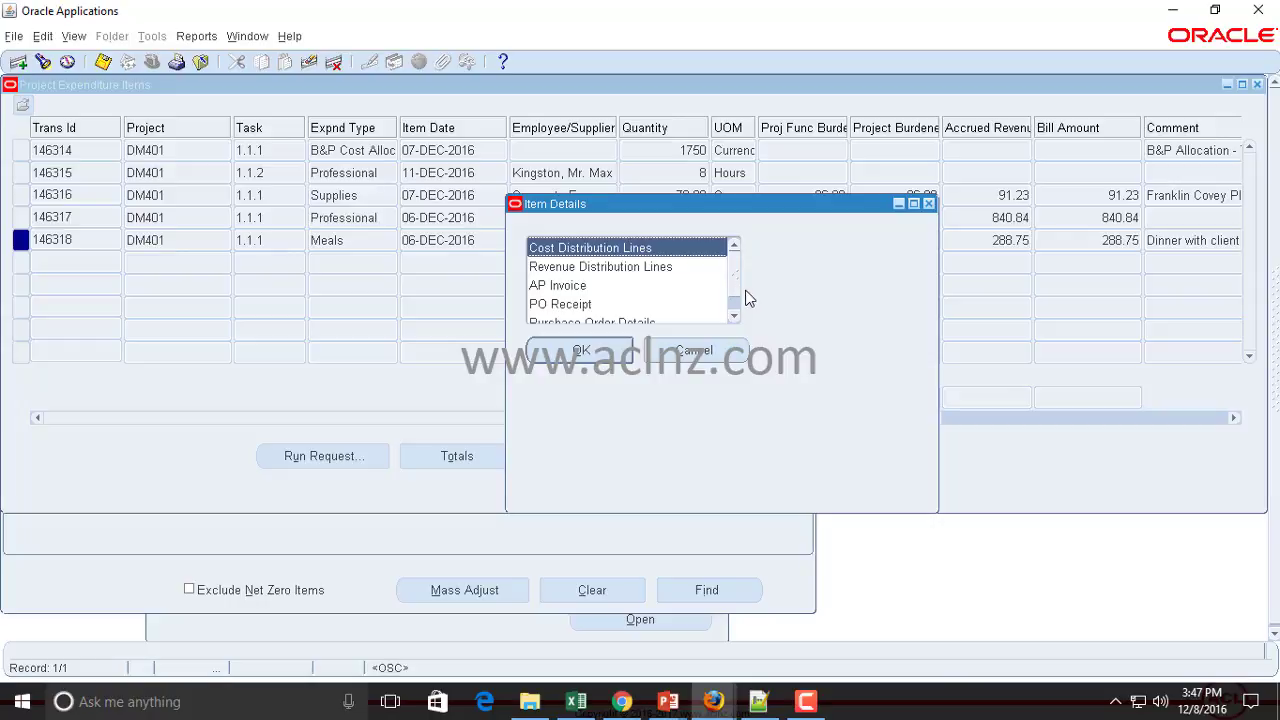
{"action": "left_click", "coordinate": [724, 360]}
- Try to open the AP Invoice details of the Professional expenditure item dated 06-DEC-2016
{"action": "left_click", "coordinate": [382, 224]}
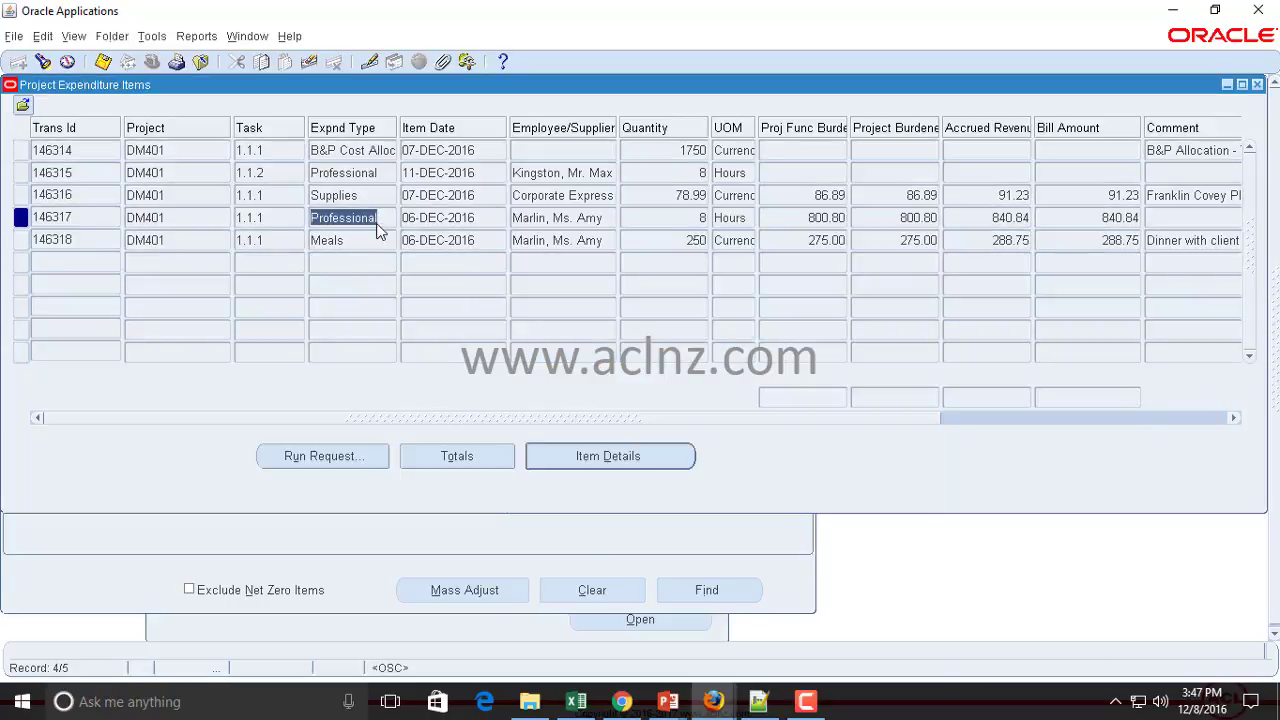
{"action": "left_click", "coordinate": [634, 463]}
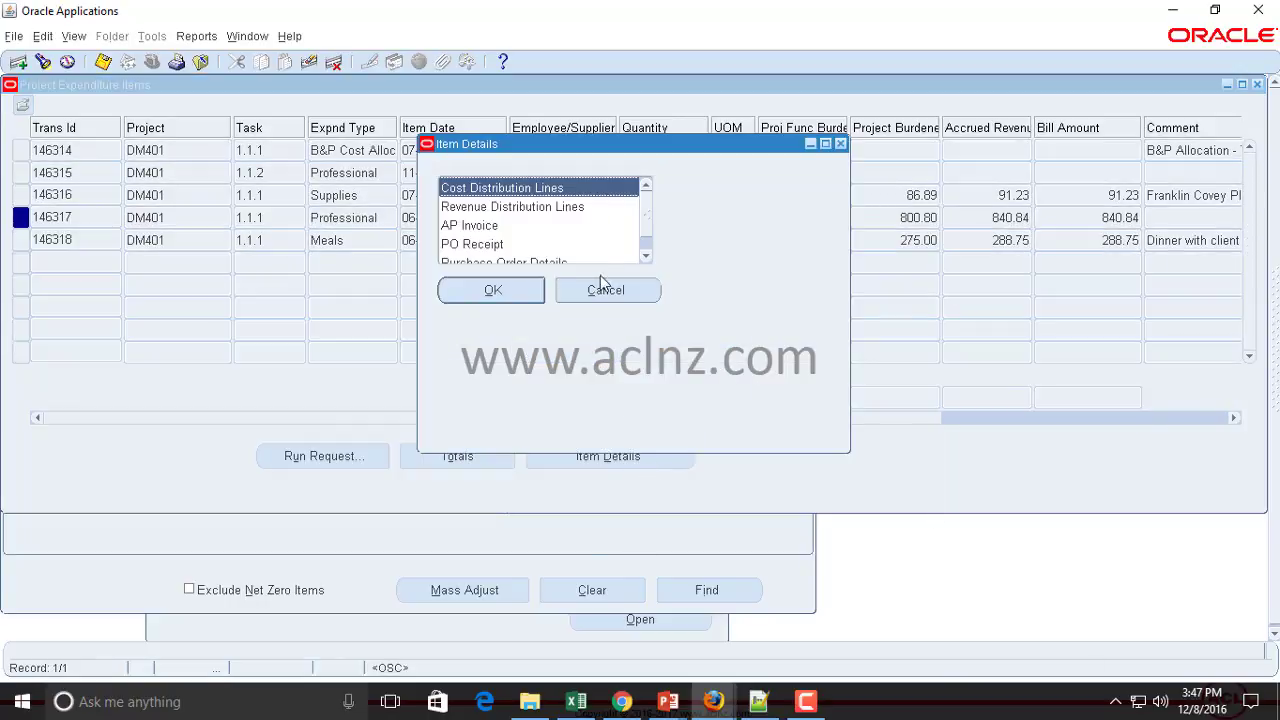
{"action": "left_click", "coordinate": [485, 226]}
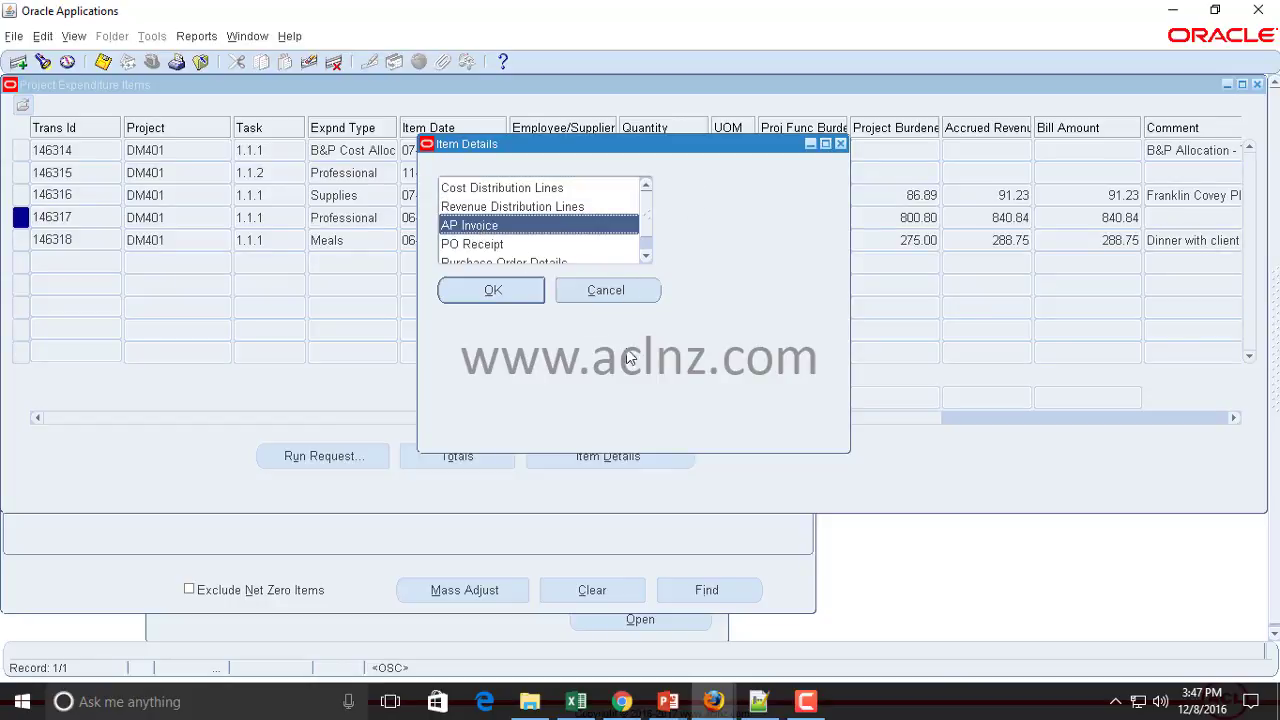
{"action": "left_click", "coordinate": [497, 290]}
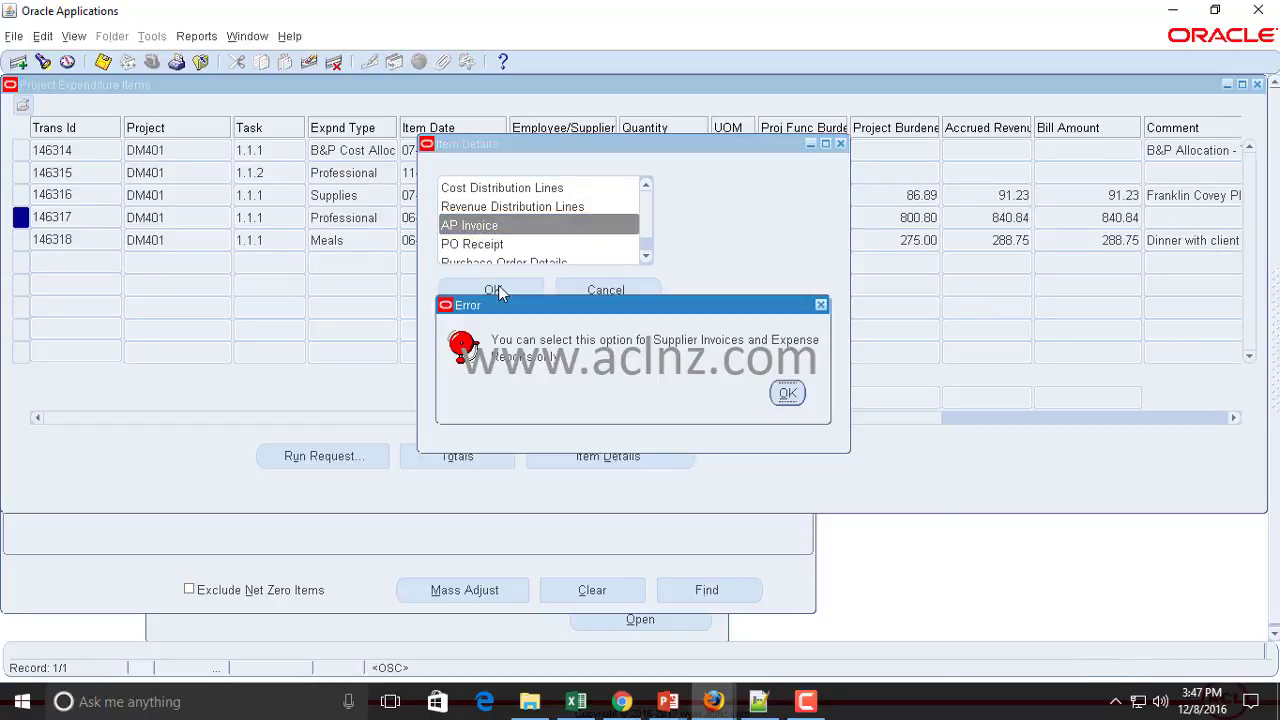
{"action": "left_click", "coordinate": [787, 395]}
{"action": "left_click", "coordinate": [649, 290]}
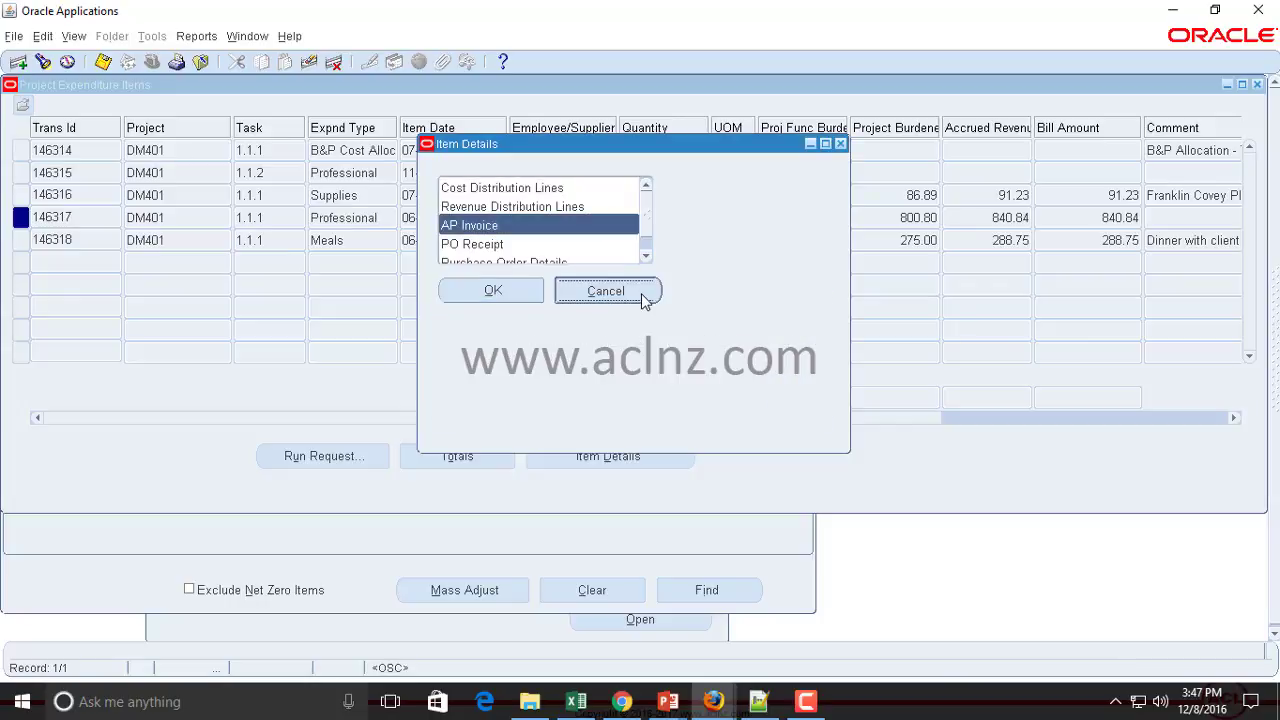
- Open the AP Invoice of the Meals expenditure item and review its header in the Invoice Workbench
{"action": "left_click", "coordinate": [160, 240]}
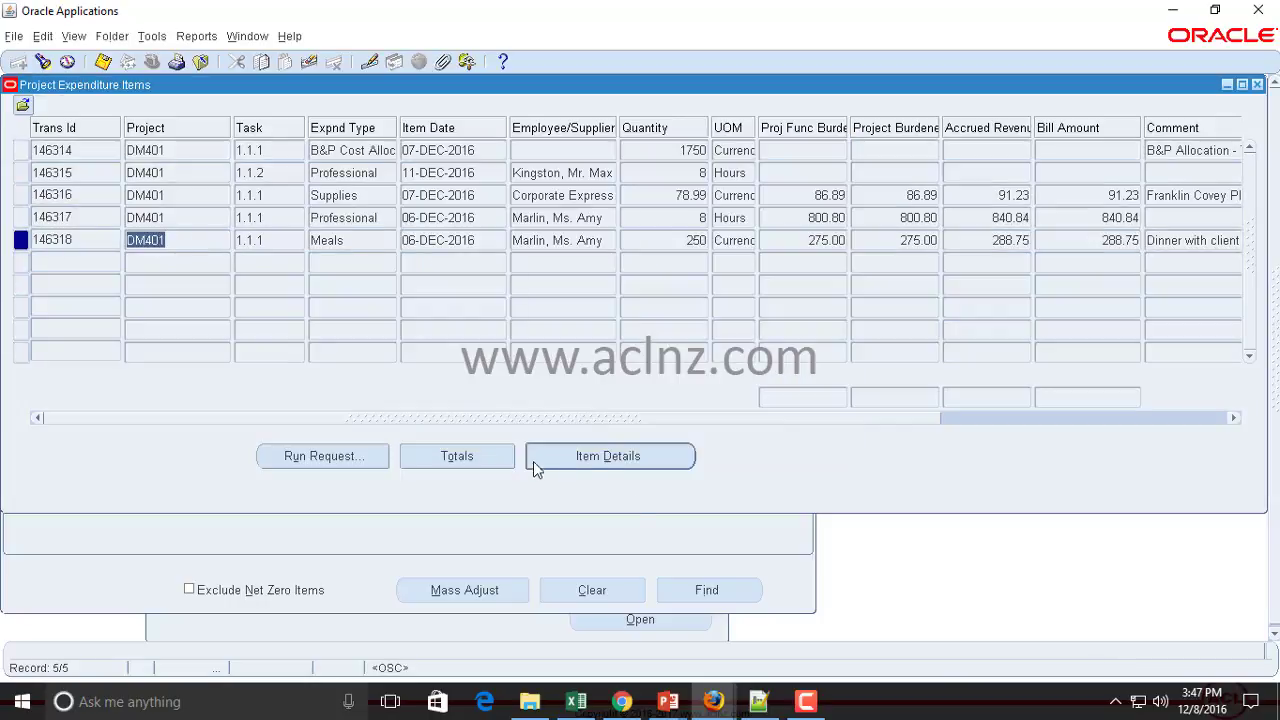
{"action": "left_click", "coordinate": [607, 461]}
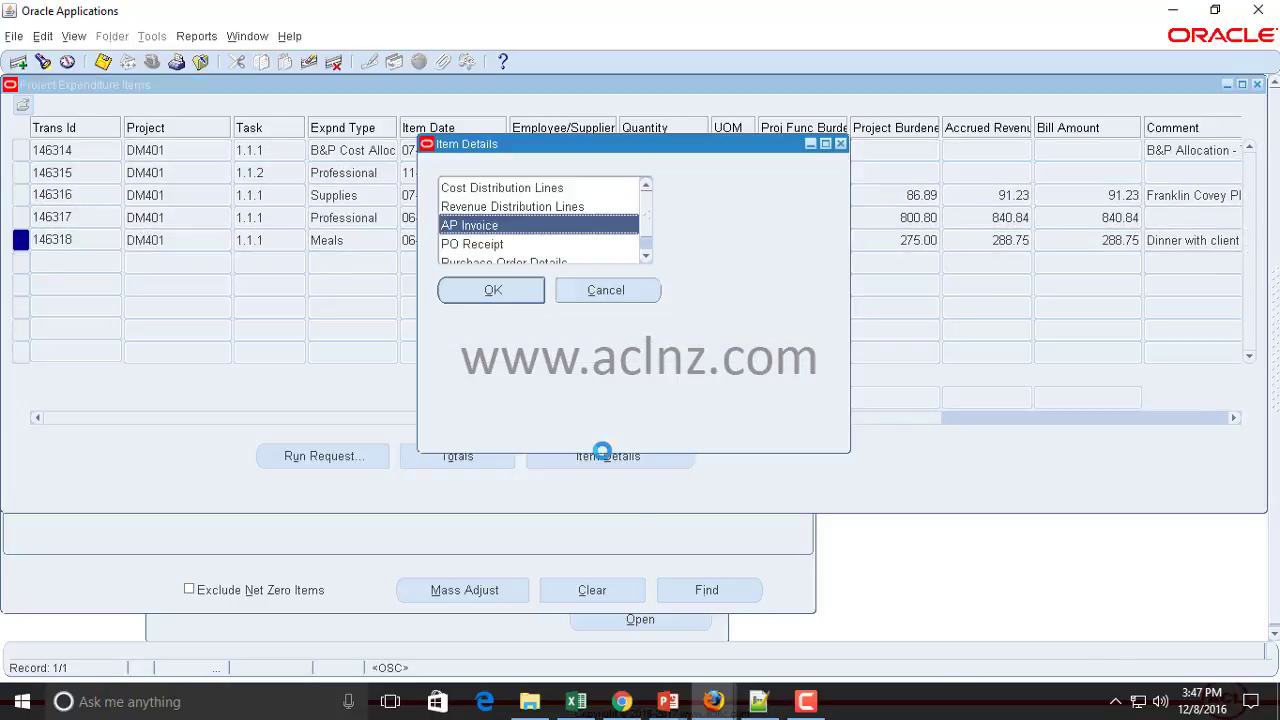
{"action": "left_click", "coordinate": [491, 291]}
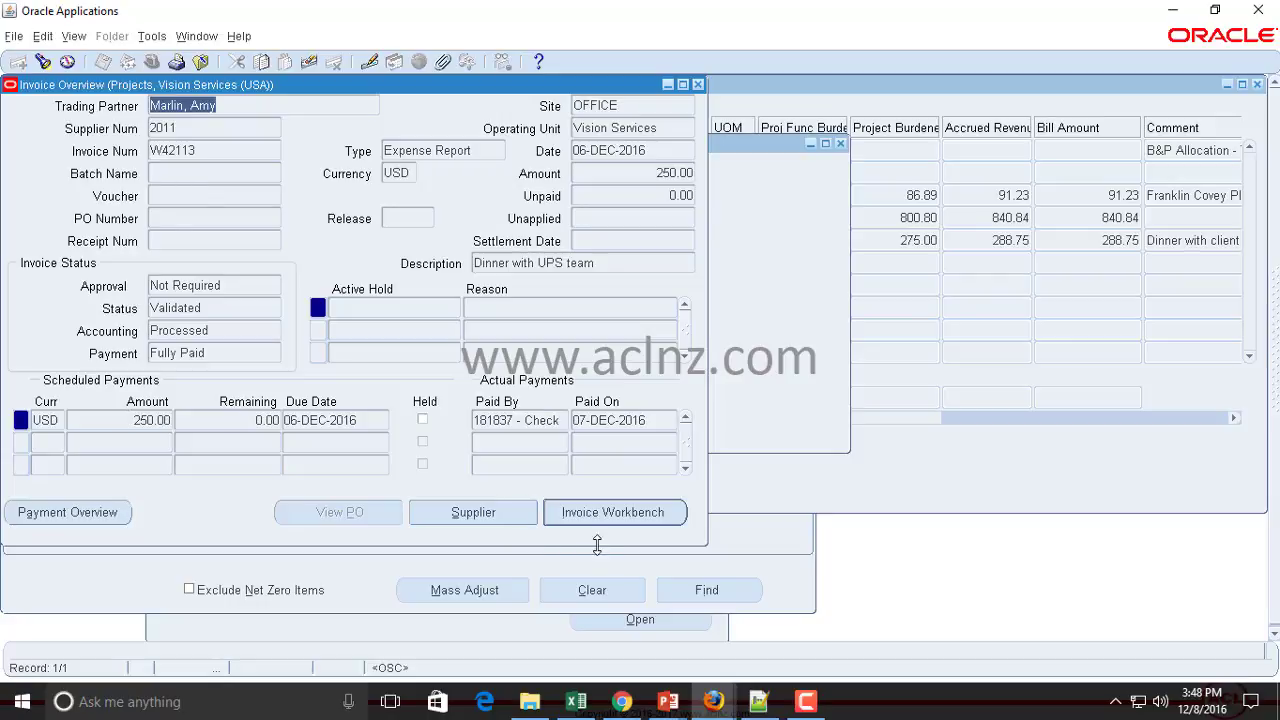
{"action": "left_click", "coordinate": [645, 513]}
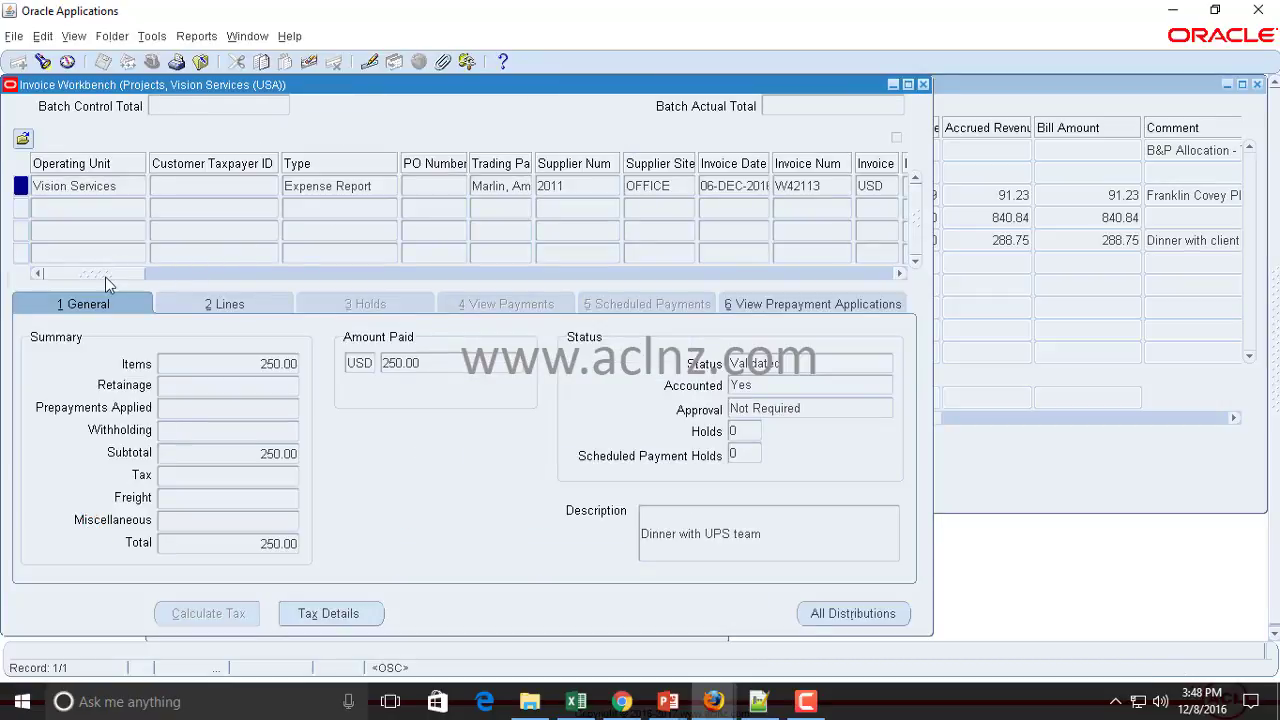
{"action": "left_click_drag", "start_coordinate": [105, 276], "coordinate": [214, 285]}
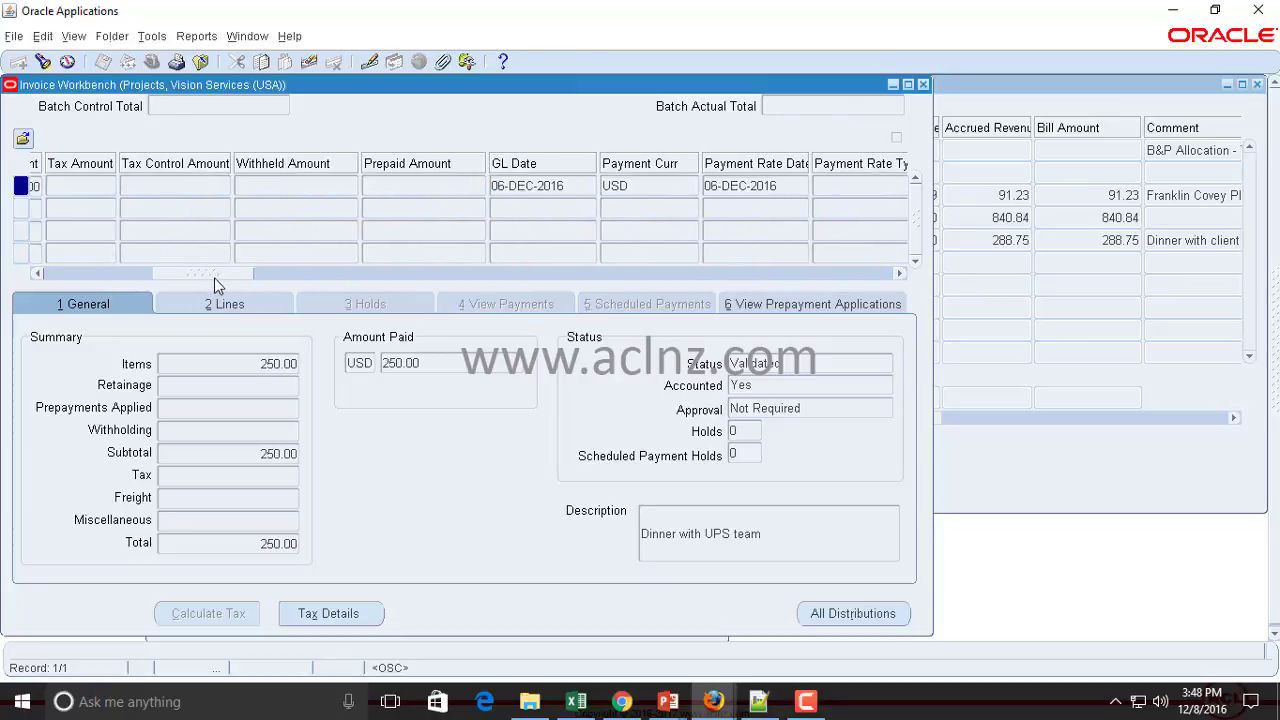
- Review the invoice's lines, checking the expenditure item date, expenditure type and remaining columns
{"action": "left_click", "coordinate": [222, 304]}
{"action": "left_click_drag", "start_coordinate": [100, 523], "coordinate": [672, 557]}
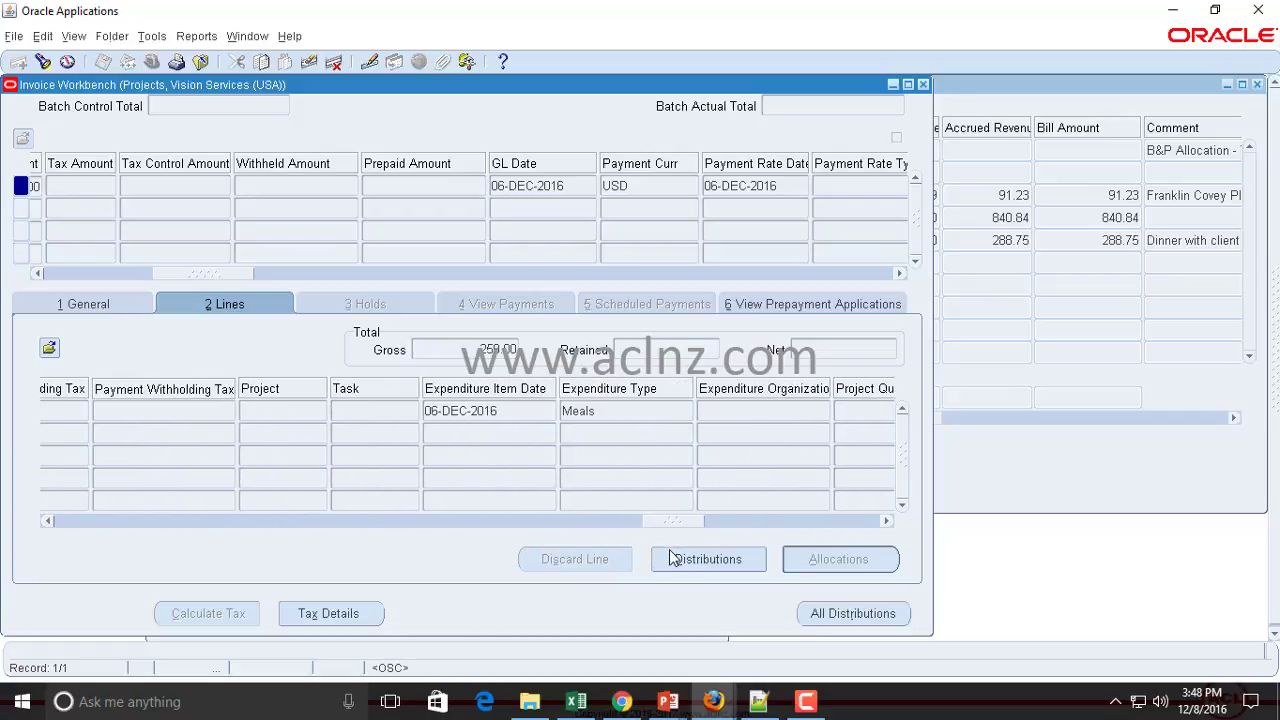
{"action": "left_click", "coordinate": [497, 418]}
{"action": "left_click", "coordinate": [677, 458]}
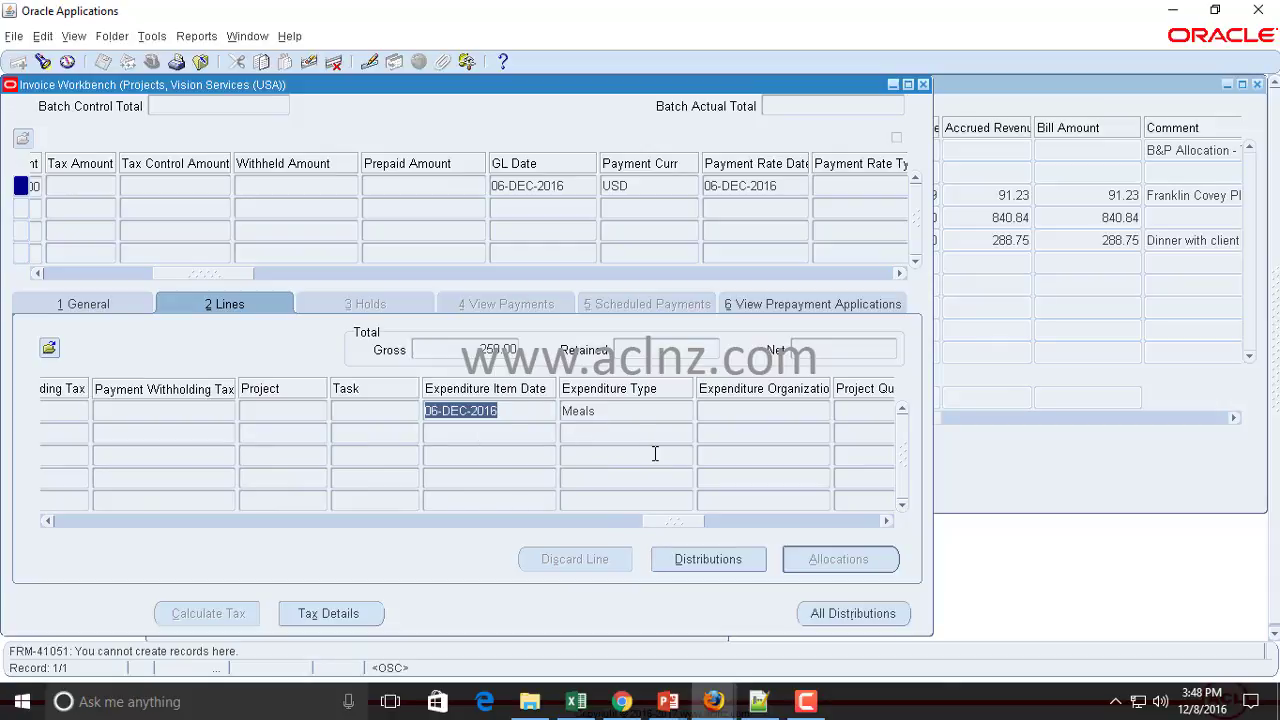
{"action": "left_click", "coordinate": [606, 408]}
{"action": "left_click_drag", "start_coordinate": [684, 518], "coordinate": [894, 523]}
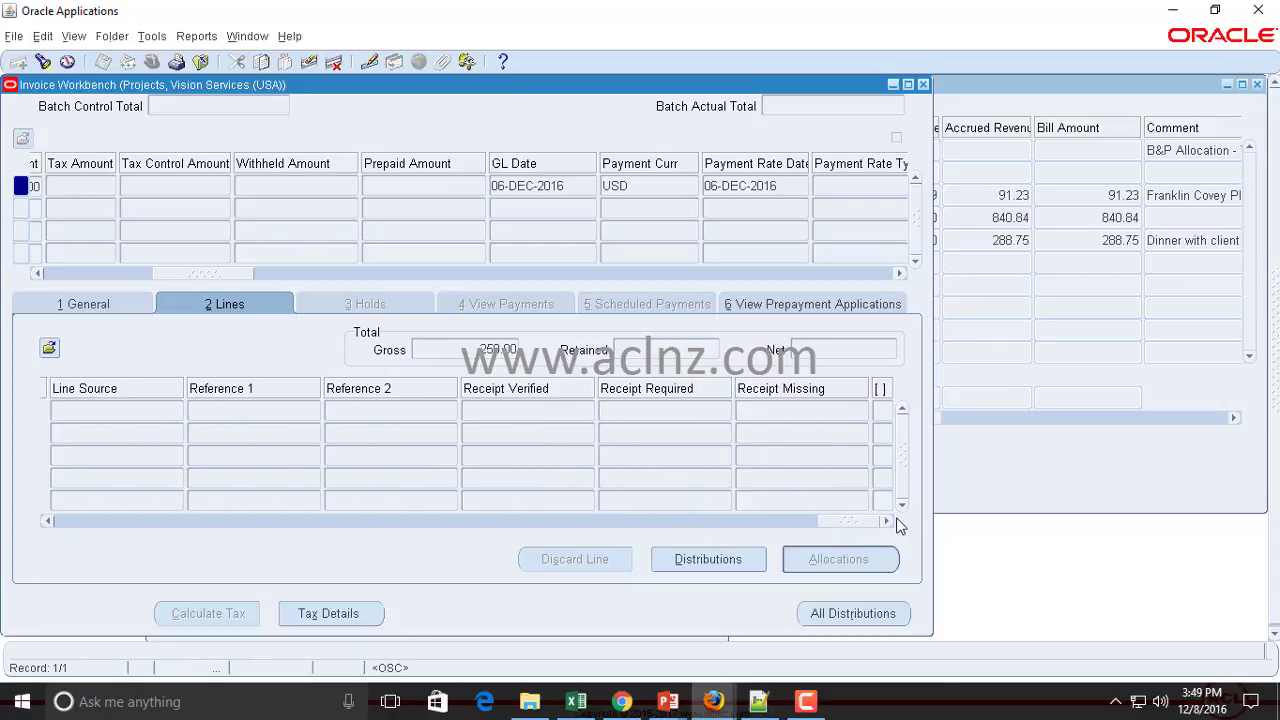
- Check the project, task, expenditure type, organization and item date in the line's distributions, and return to the Invoice Overview
{"action": "left_click", "coordinate": [733, 560]}
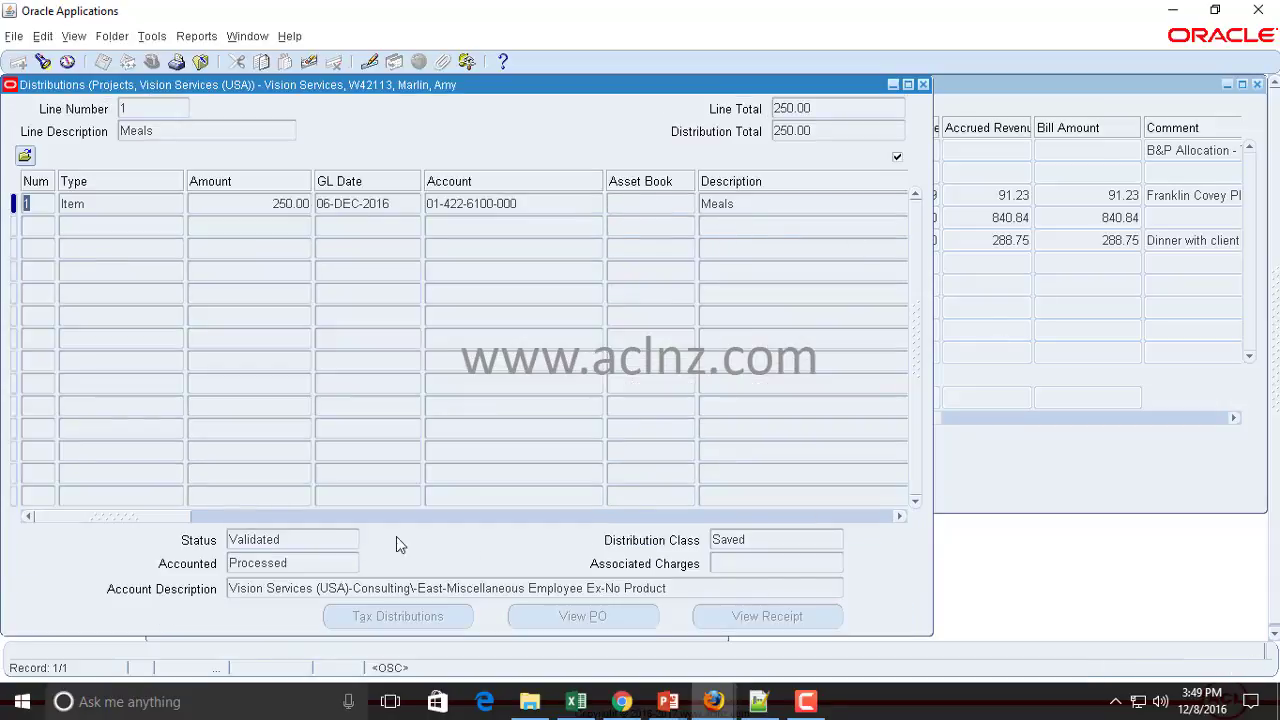
{"action": "left_click_drag", "start_coordinate": [154, 520], "coordinate": [447, 517]}
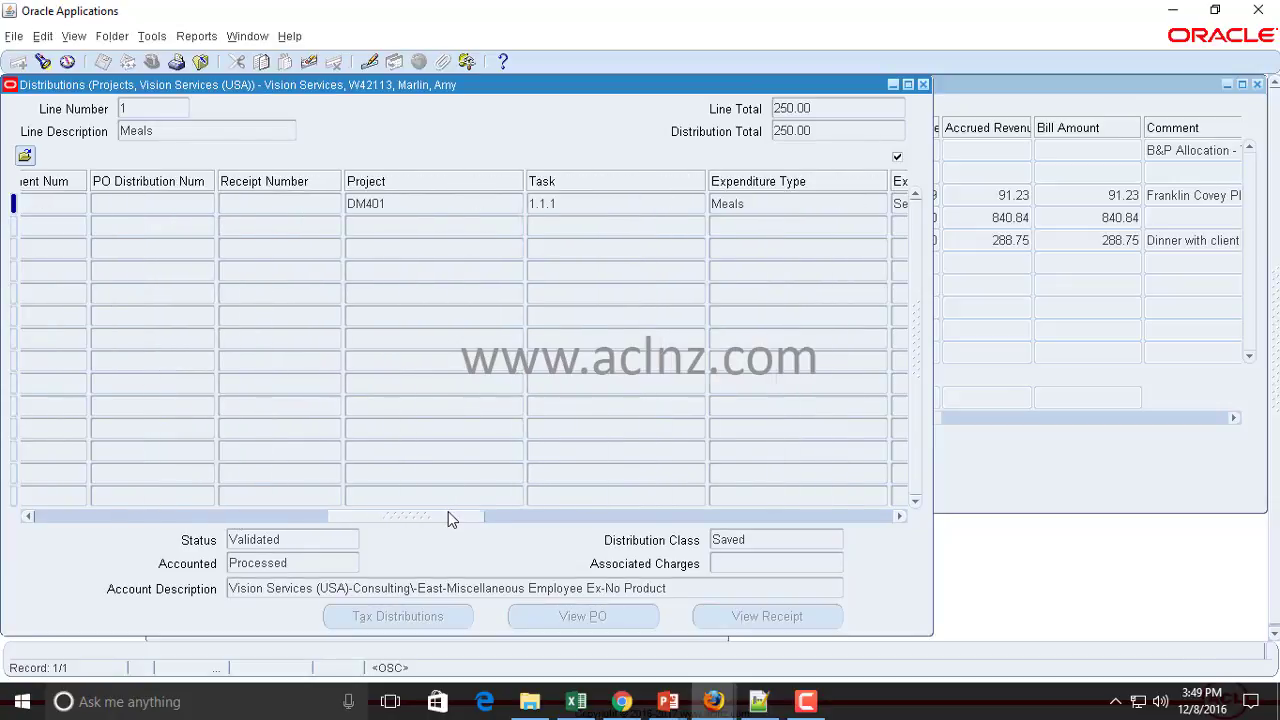
{"action": "left_click", "coordinate": [407, 207]}
{"action": "left_click", "coordinate": [622, 203]}
{"action": "left_click_drag", "start_coordinate": [429, 523], "coordinate": [494, 529]}
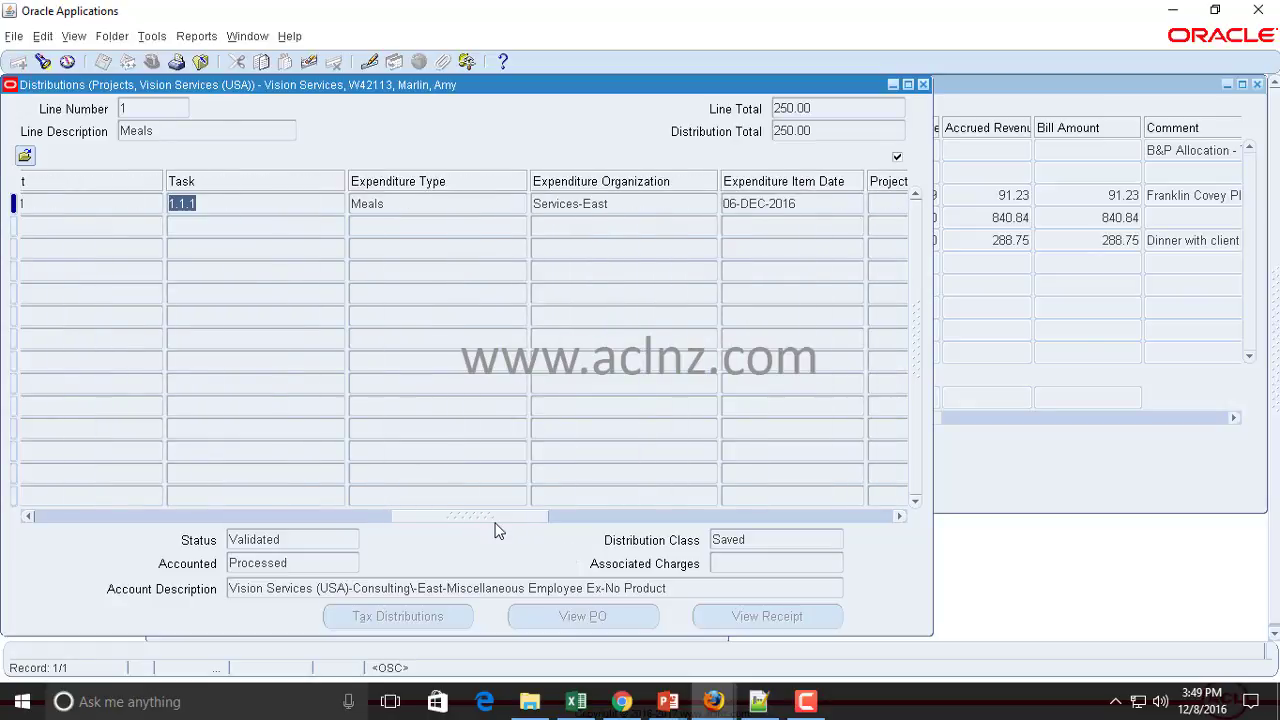
{"action": "left_click", "coordinate": [441, 206]}
{"action": "left_click", "coordinate": [630, 203]}
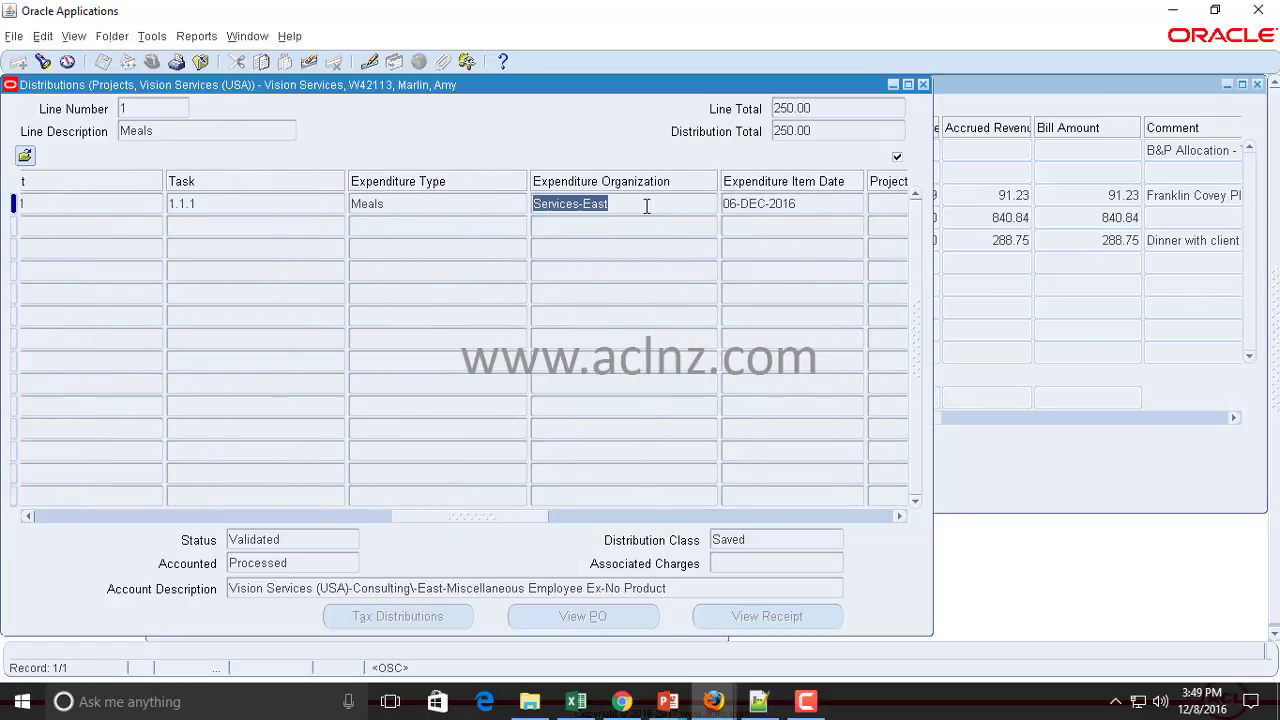
{"action": "left_click", "coordinate": [644, 204]}
{"action": "left_click", "coordinate": [815, 201]}
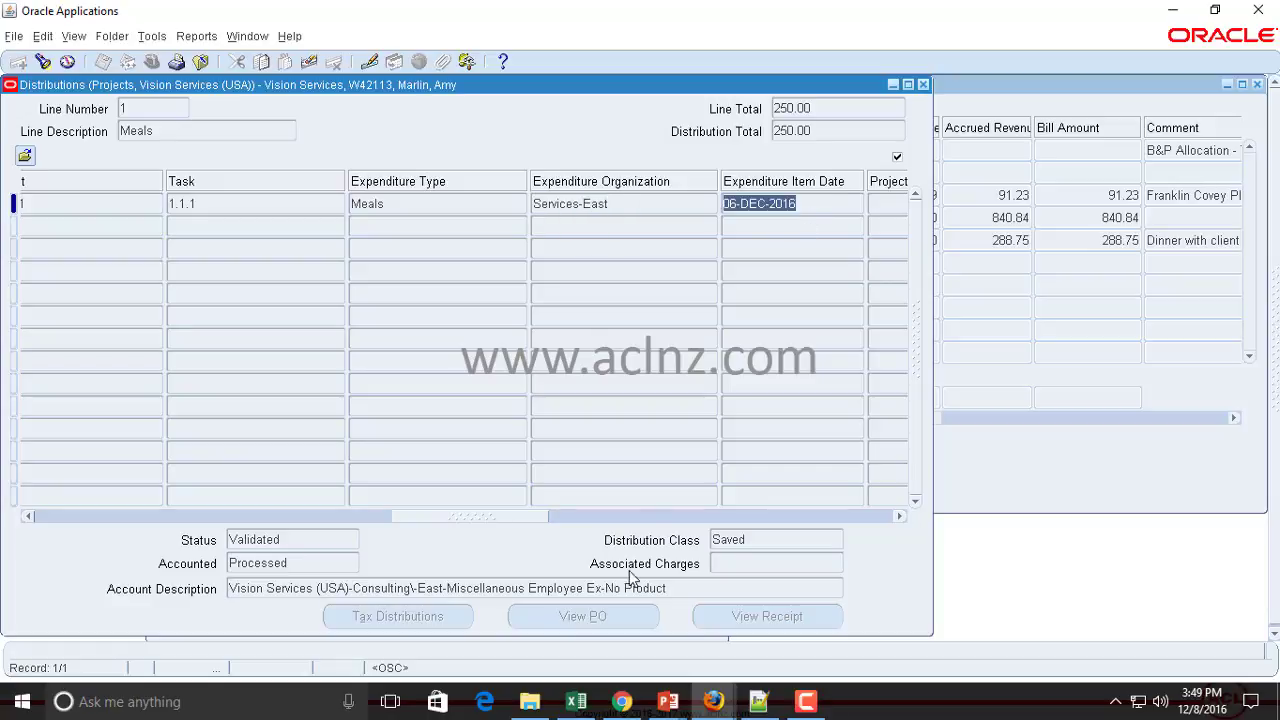
{"action": "left_click_drag", "start_coordinate": [537, 517], "coordinate": [505, 521]}
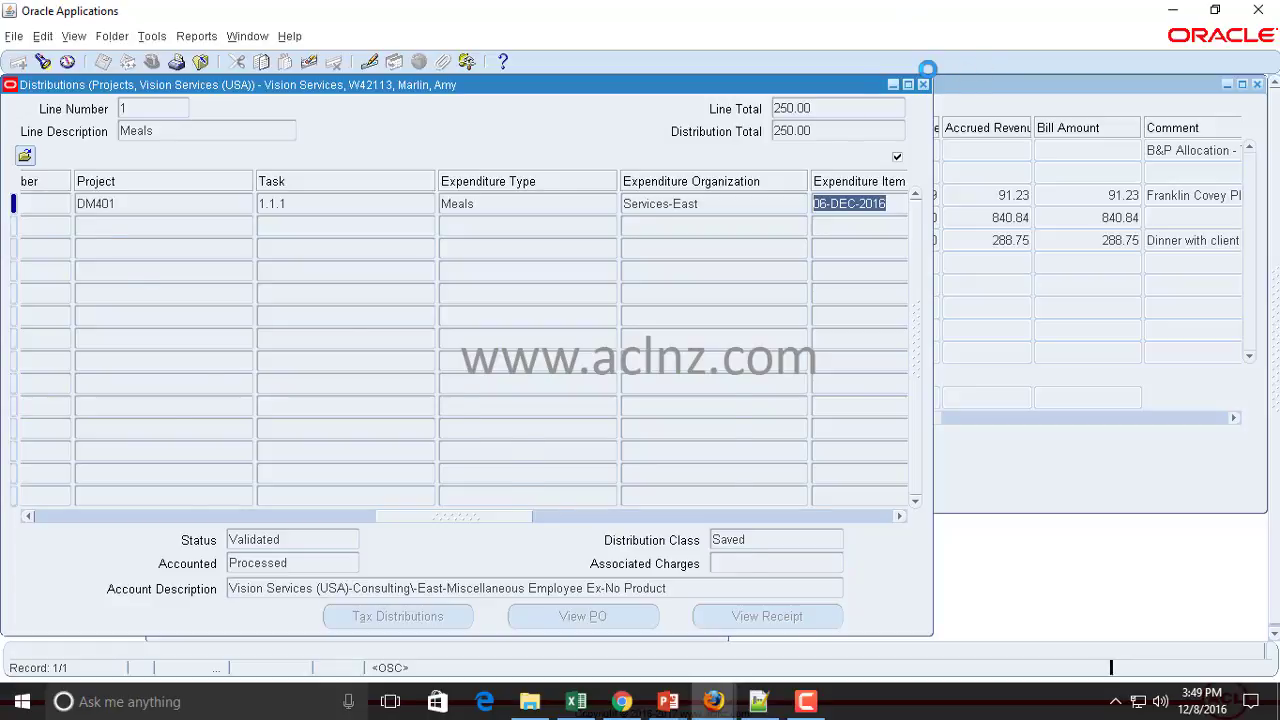
{"action": "left_click", "coordinate": [923, 86]}
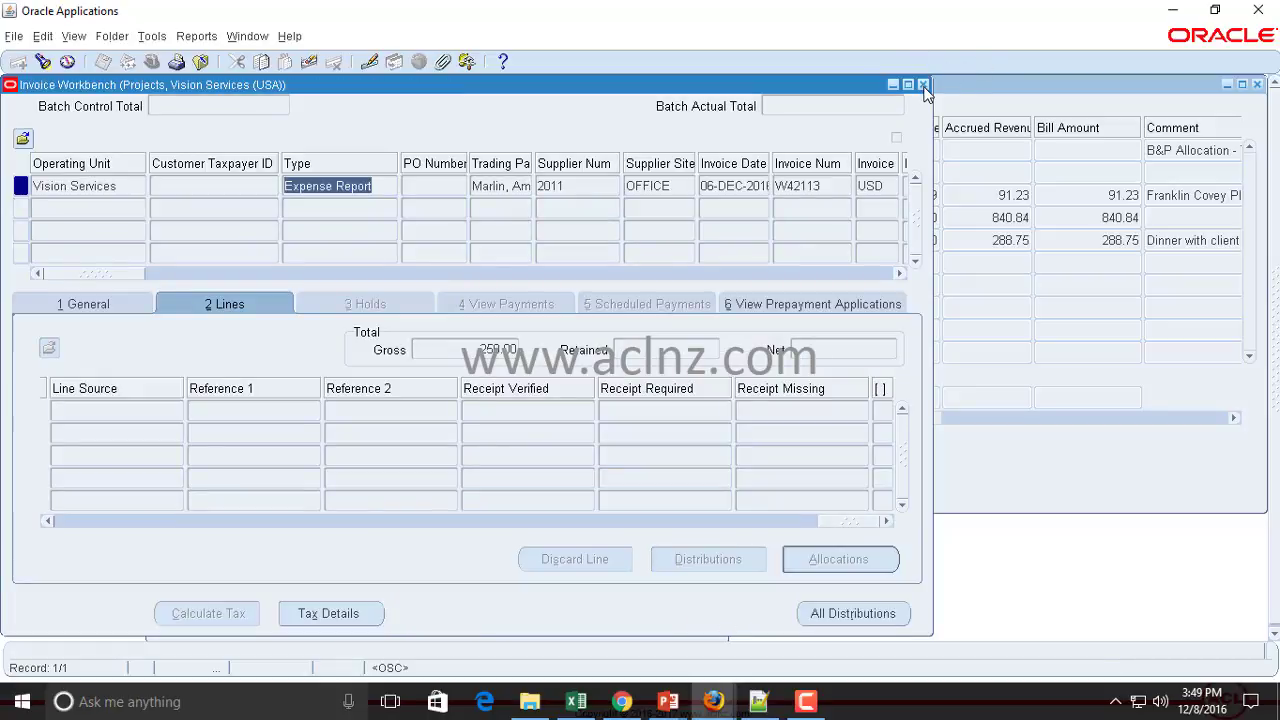
{"action": "left_click", "coordinate": [925, 84]}
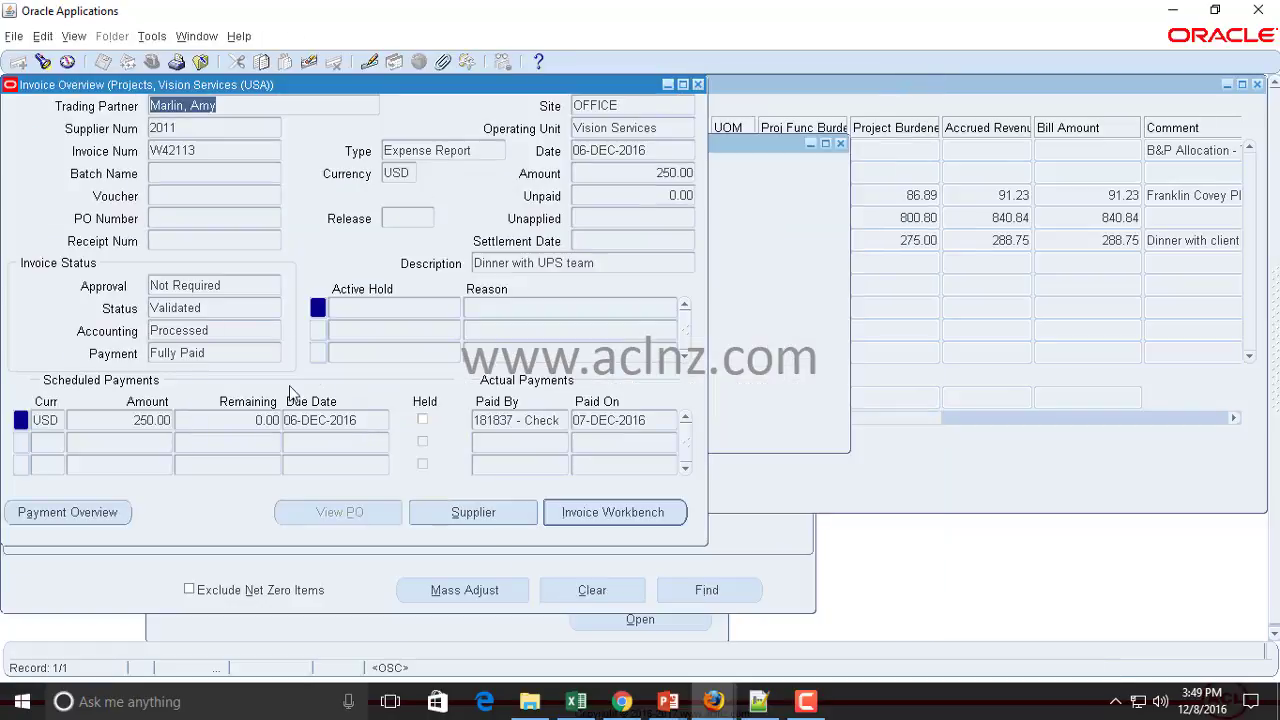
- Review the expense report invoice's Payment Overview, and close the inquiry windows to return to the Navigator
{"action": "left_click", "coordinate": [63, 513]}
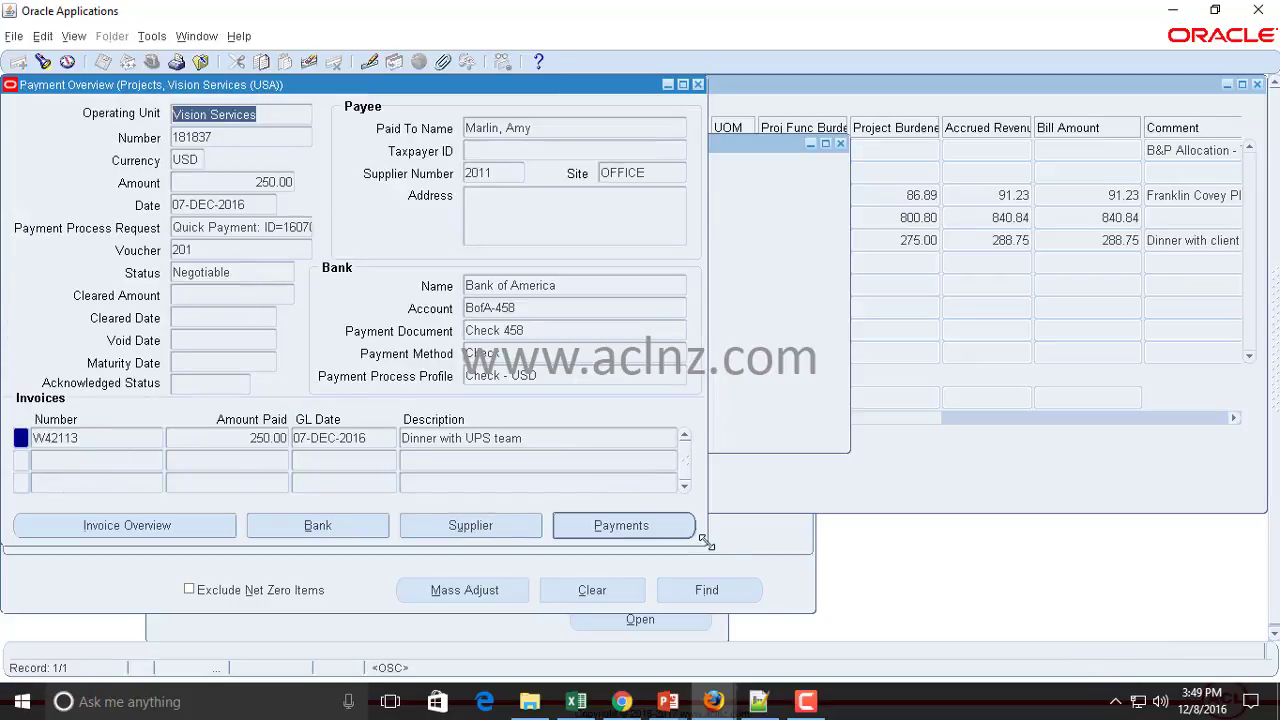
{"action": "left_click_drag", "start_coordinate": [710, 545], "coordinate": [1196, 584]}
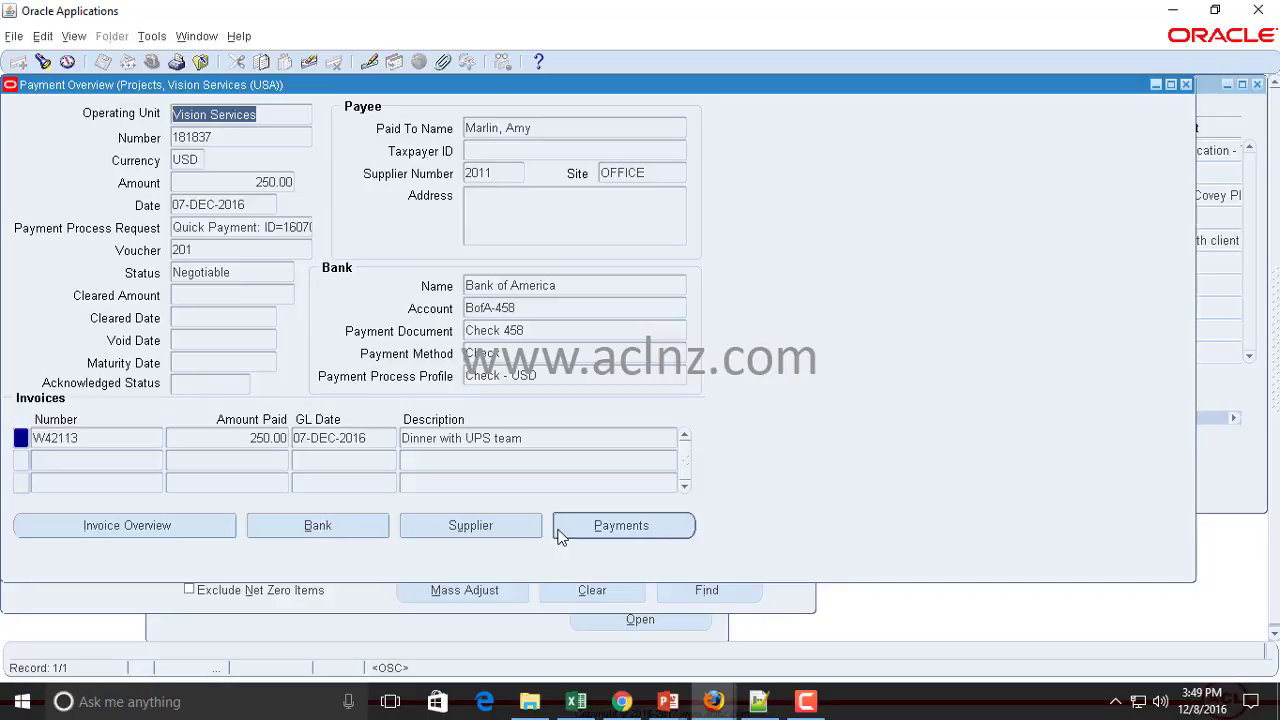
{"action": "left_click", "coordinate": [1186, 85]}
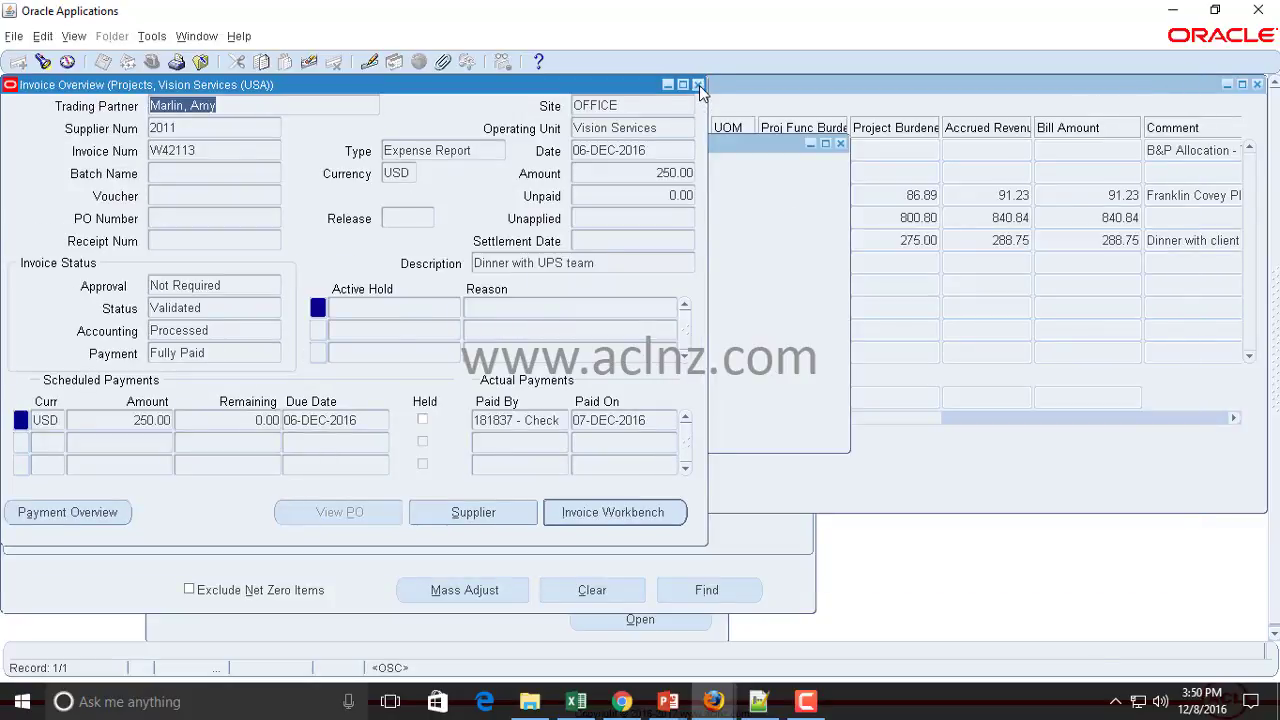
{"action": "left_click", "coordinate": [699, 85]}
{"action": "left_click", "coordinate": [615, 298]}
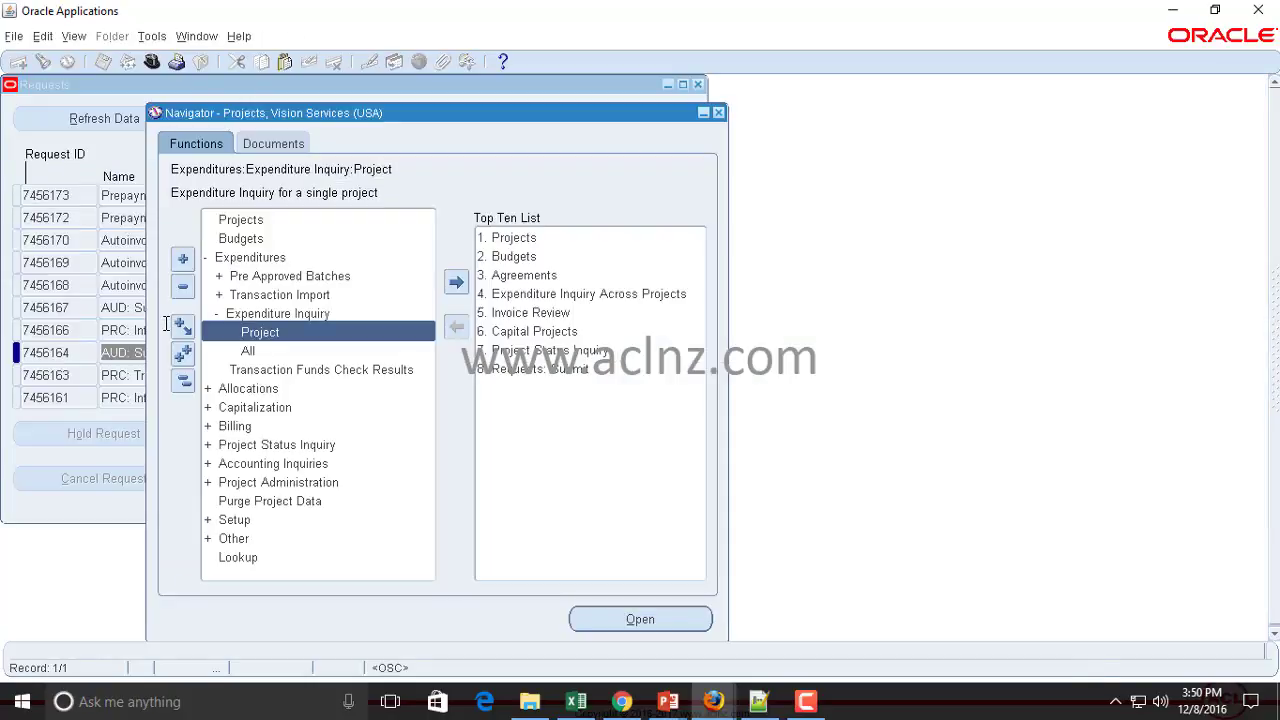
{"action": "mouse_move", "coordinate": [806, 708]}
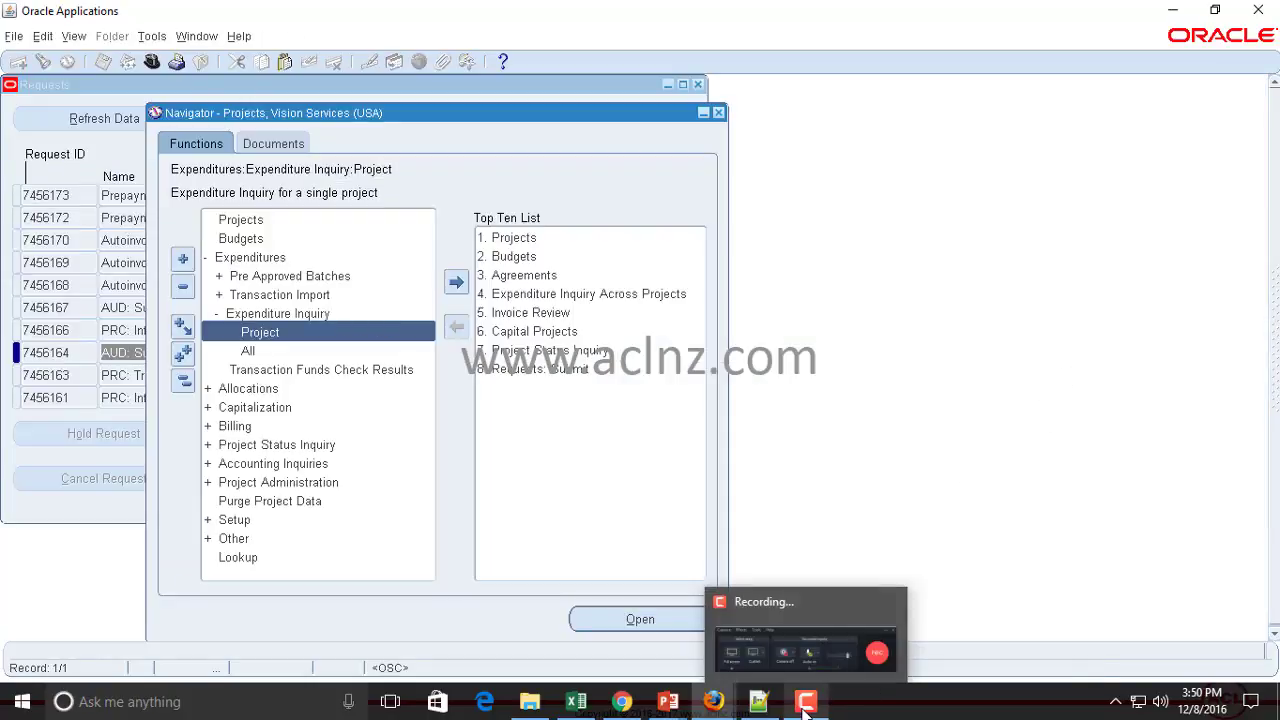